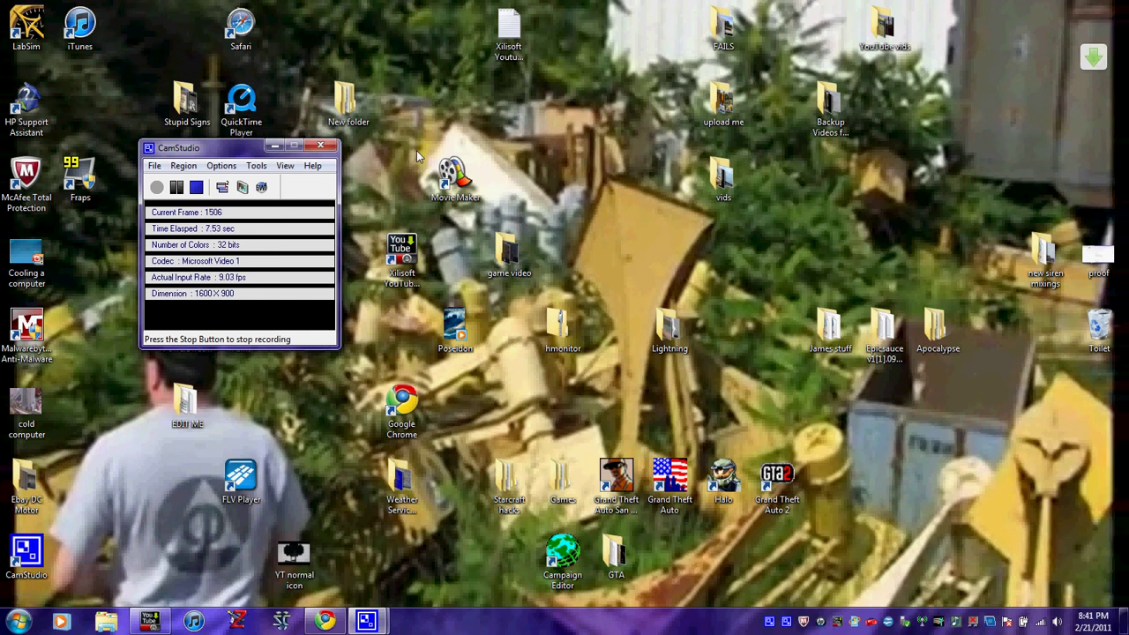
# Step: Launch Windows Movie Maker and switch to the Thunderbolt 1003 all 3 Signals collection
pyautogui.doubleClick(470, 176)
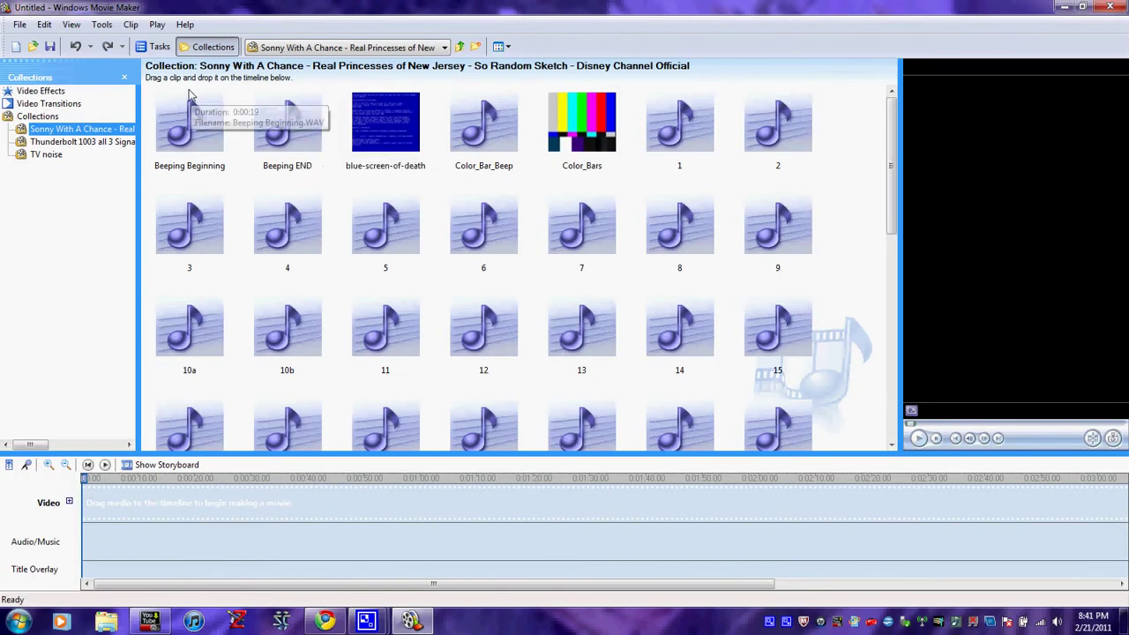
pyautogui.click(19, 25)
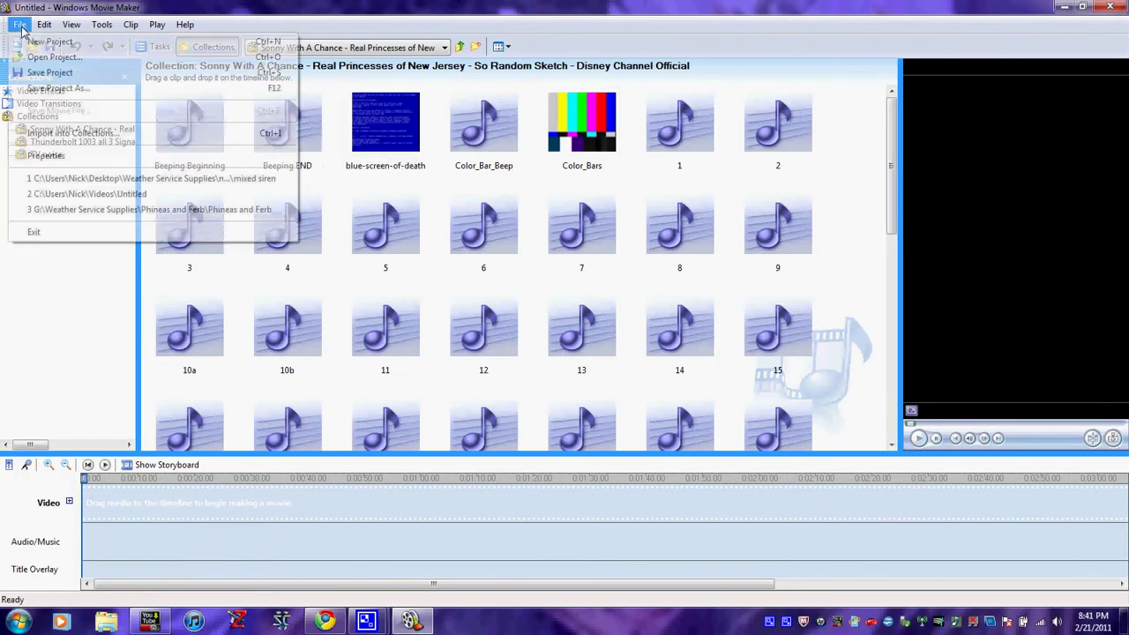
pyautogui.click(86, 132)
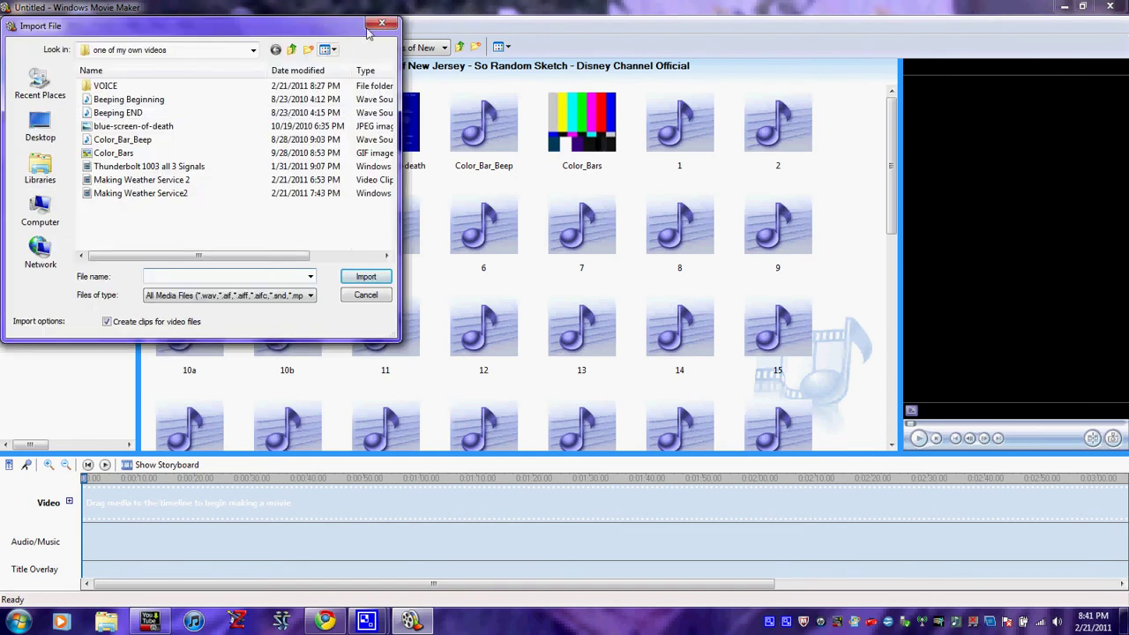
pyautogui.click(379, 24)
pyautogui.click(419, 48)
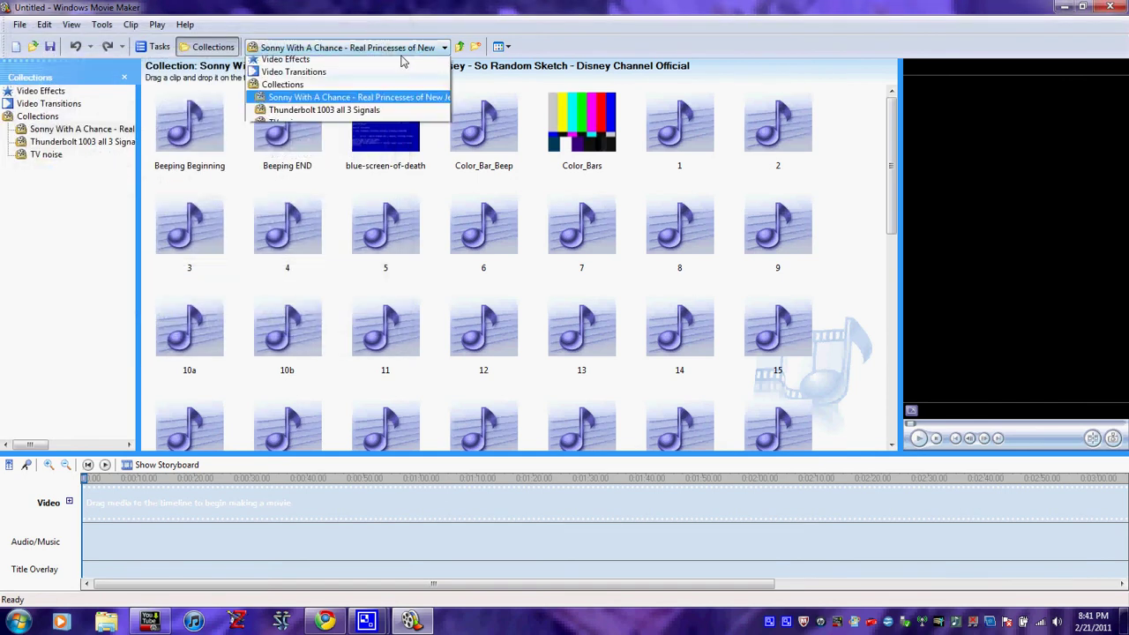
pyautogui.click(366, 115)
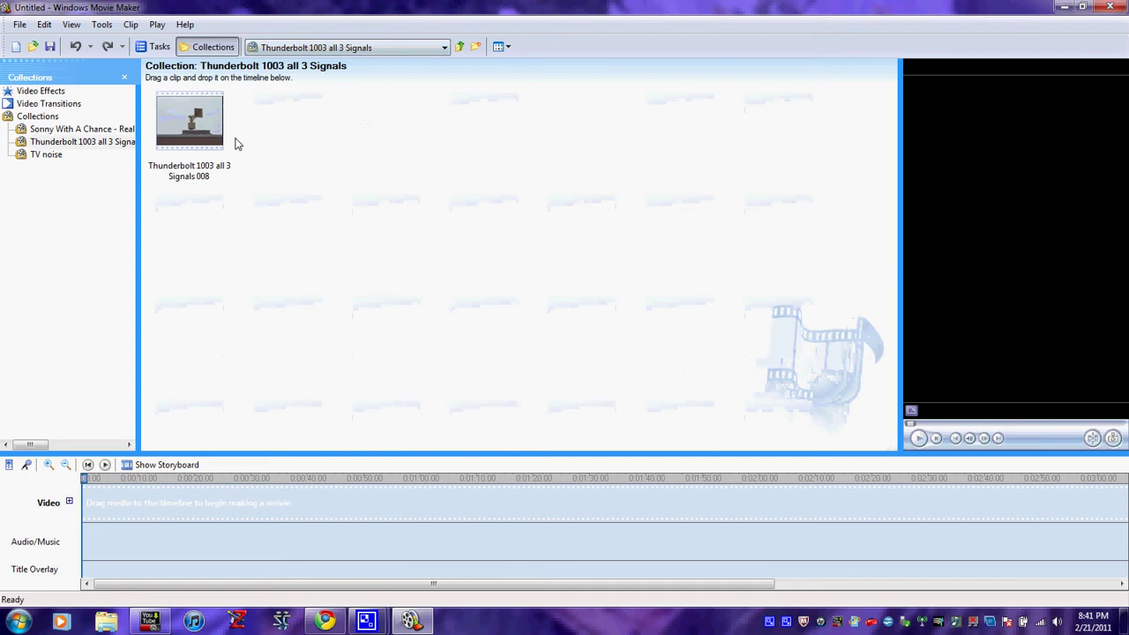
# Step: Import the Thunderbolt 1003 all 3 Signals video as a new collection of eight clips
pyautogui.click(19, 24)
pyautogui.click(71, 133)
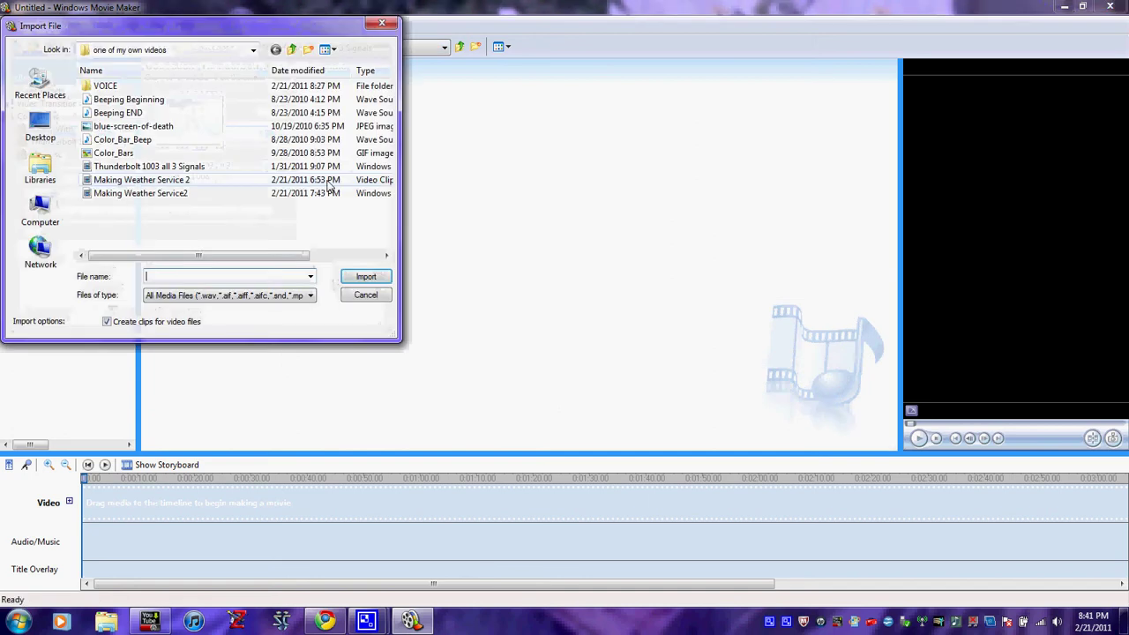
pyautogui.click(176, 166)
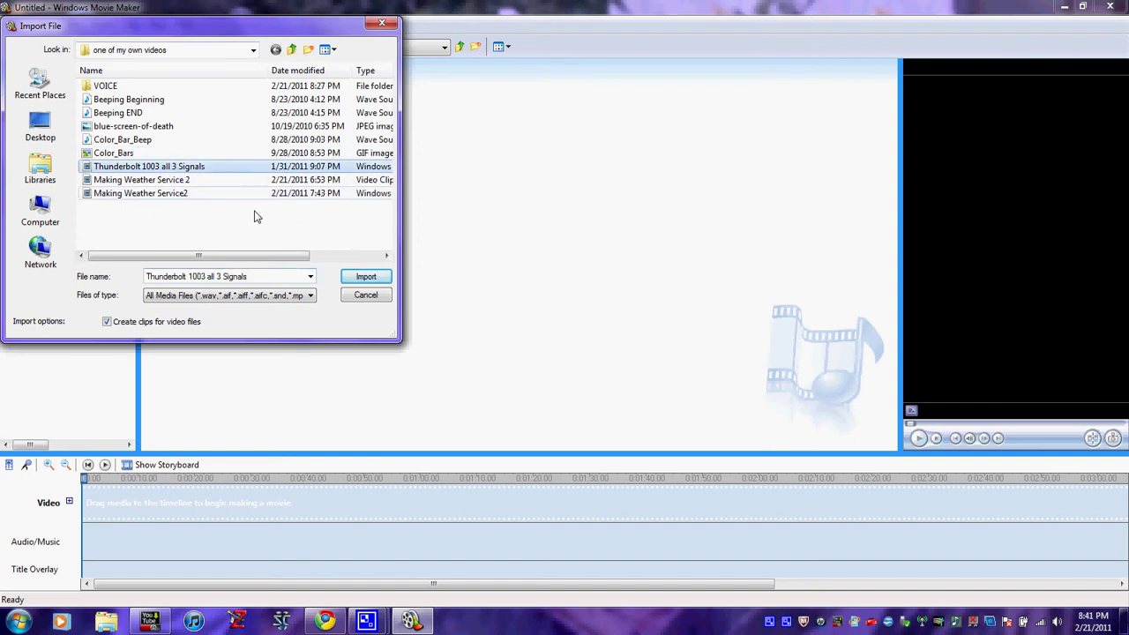
pyautogui.click(361, 278)
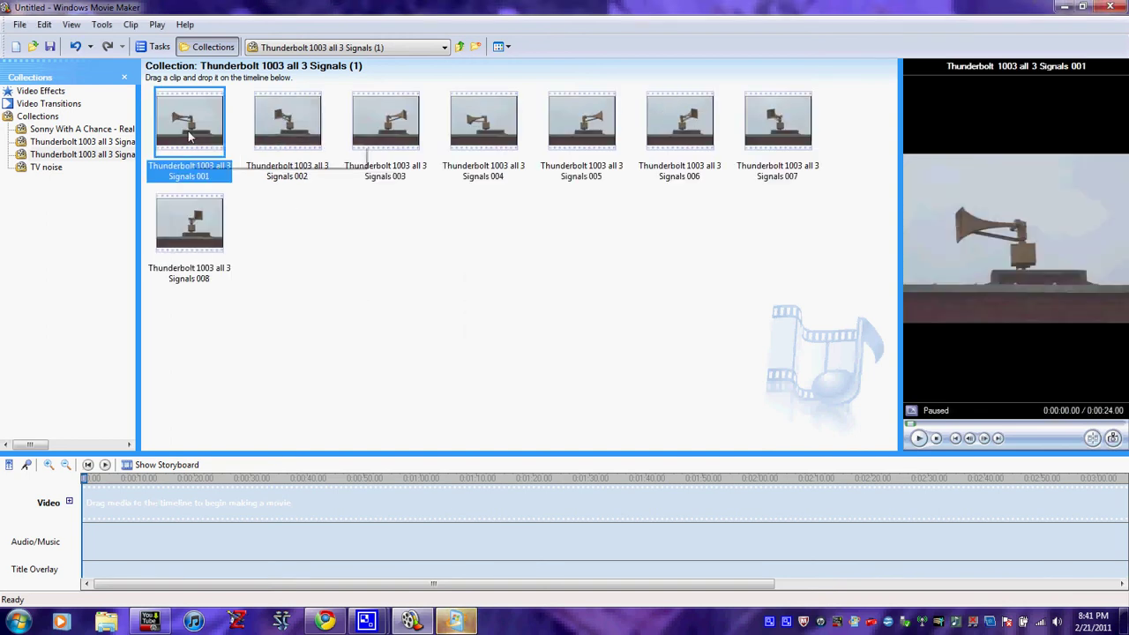
# Step: Put siren clip 001 at the start of the video track, zoom in and play it
pyautogui.moveTo(191, 134); pyautogui.dragTo(107, 501)
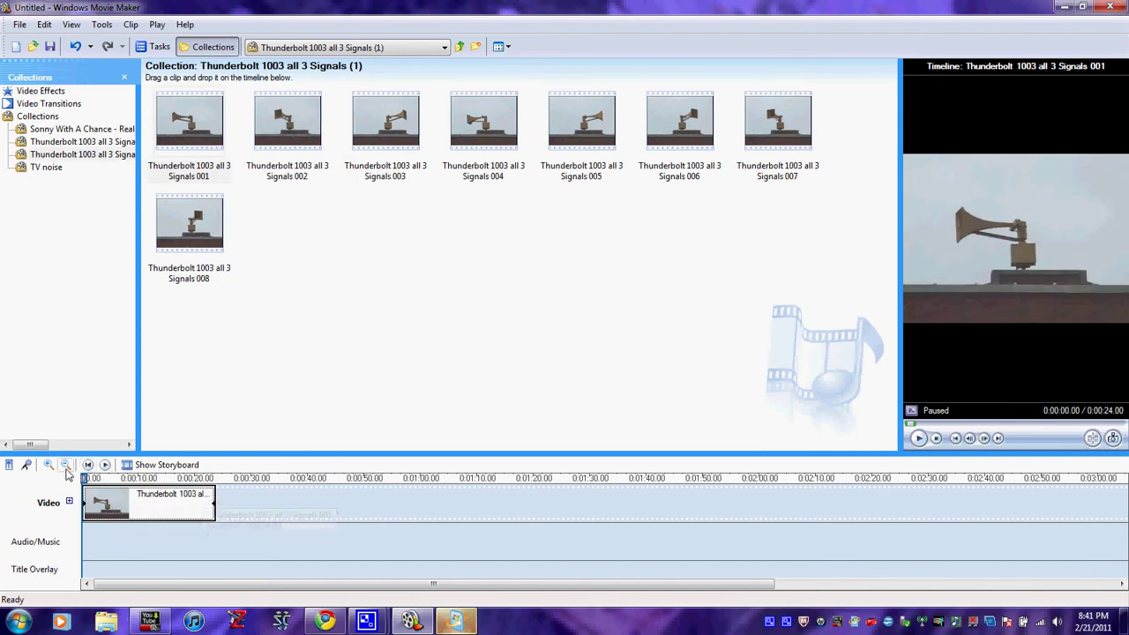
pyautogui.click(50, 470)
pyautogui.click(50, 470)
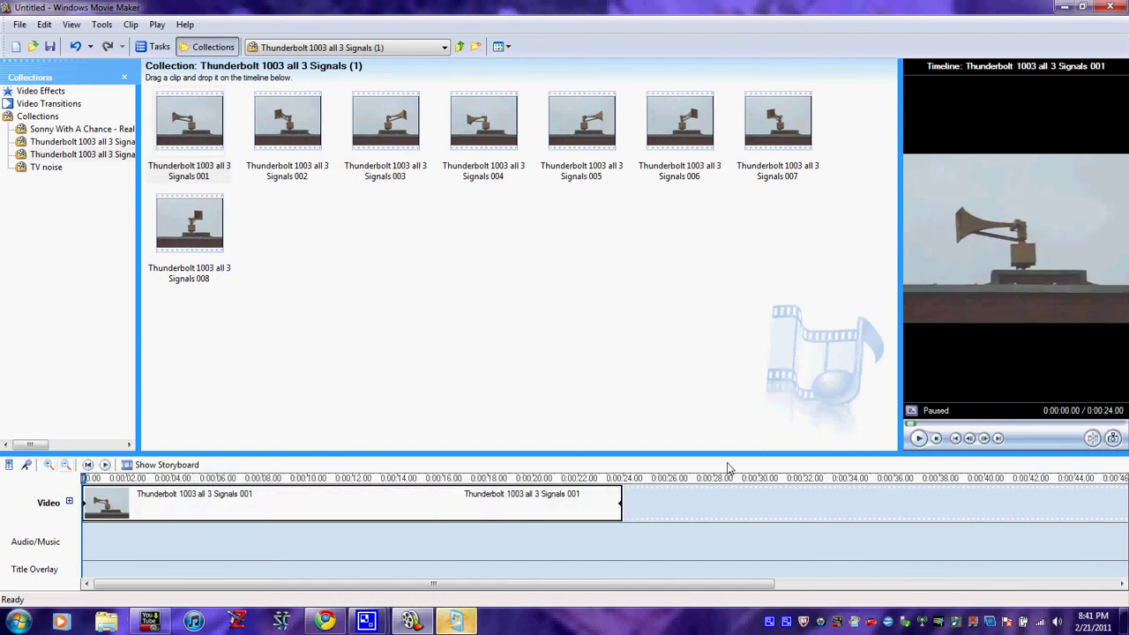
pyautogui.click(920, 438)
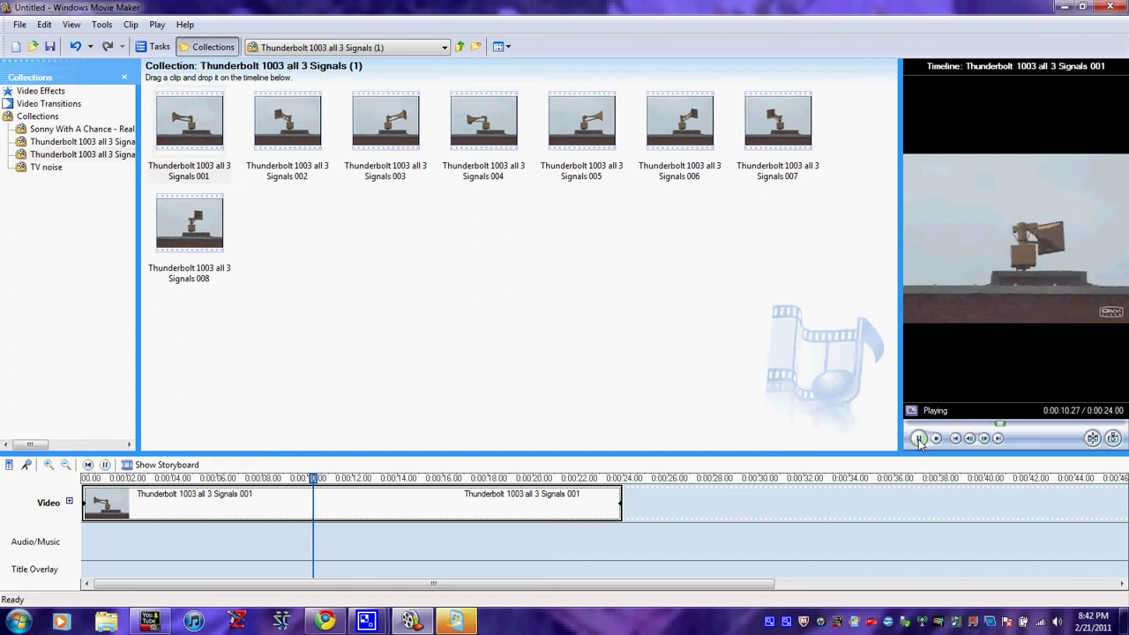
# Step: Postpone the Windows Update restart, then split clip 001 near 0:16 and remove the remainder
pyautogui.click(457, 623)
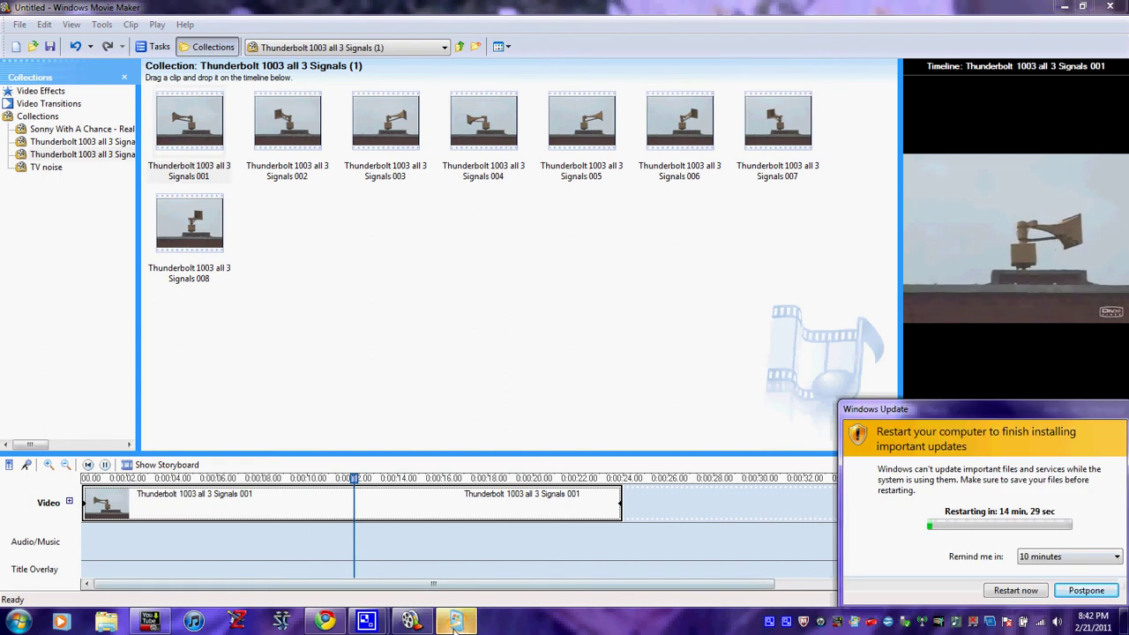
pyautogui.click(1083, 593)
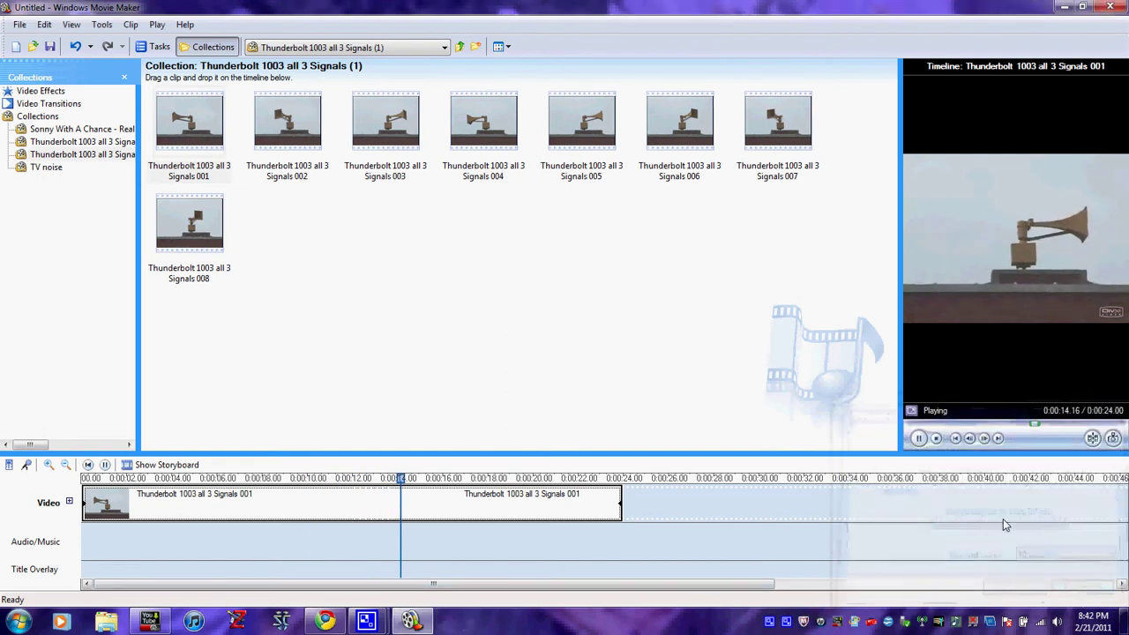
pyautogui.click(1092, 439)
pyautogui.moveTo(621, 494); pyautogui.dragTo(201, 131)
pyautogui.click(201, 130)
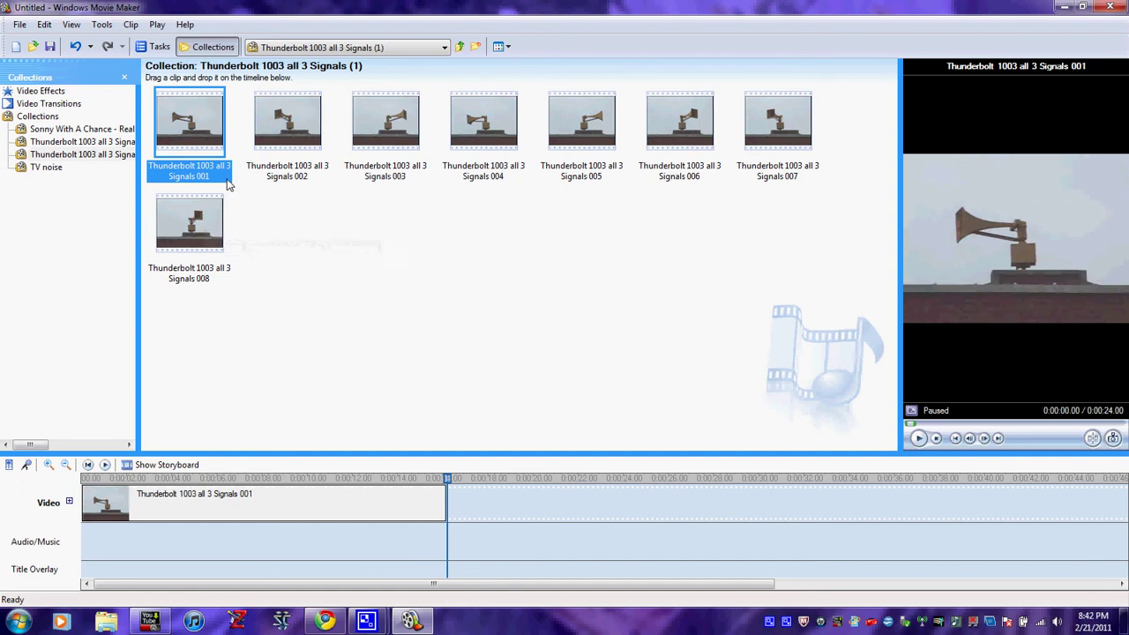
# Step: Delete siren clips 001–007 and clip 008 from the two Thunderbolt collections
pyautogui.keyDown('shift'); pyautogui.click(791, 144); pyautogui.keyUp('shift')
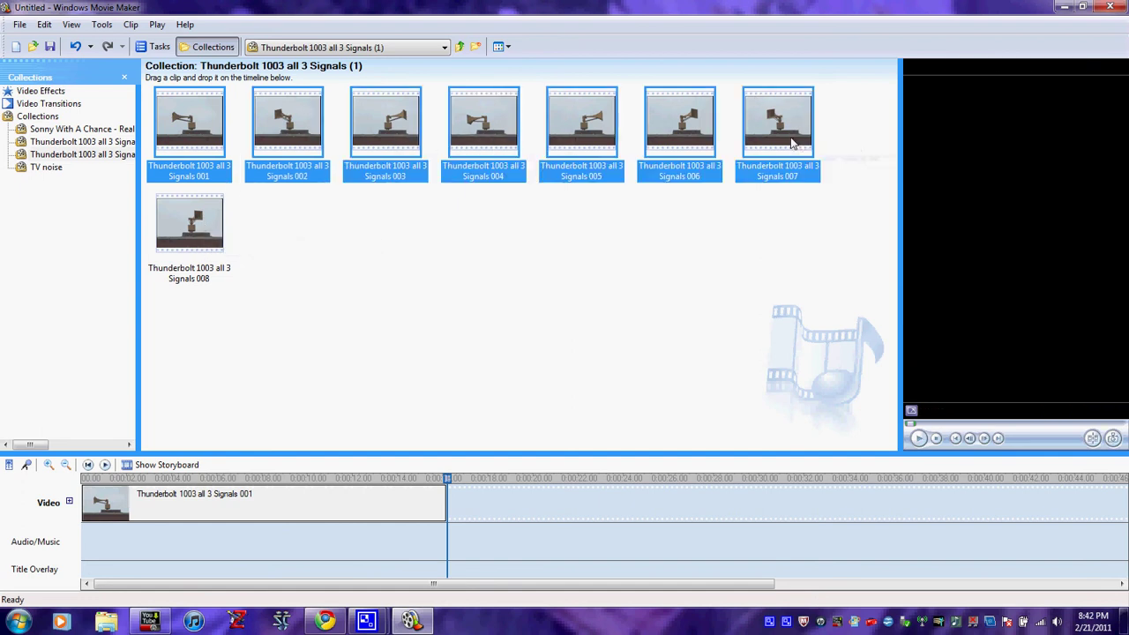
pyautogui.press('Delete')
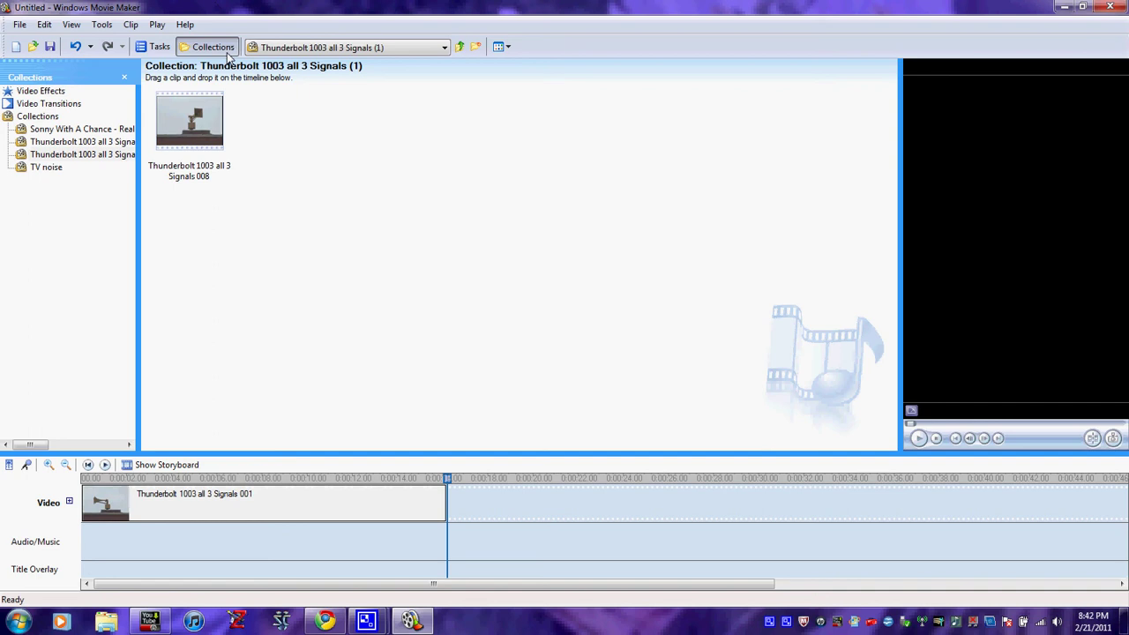
pyautogui.click(447, 49)
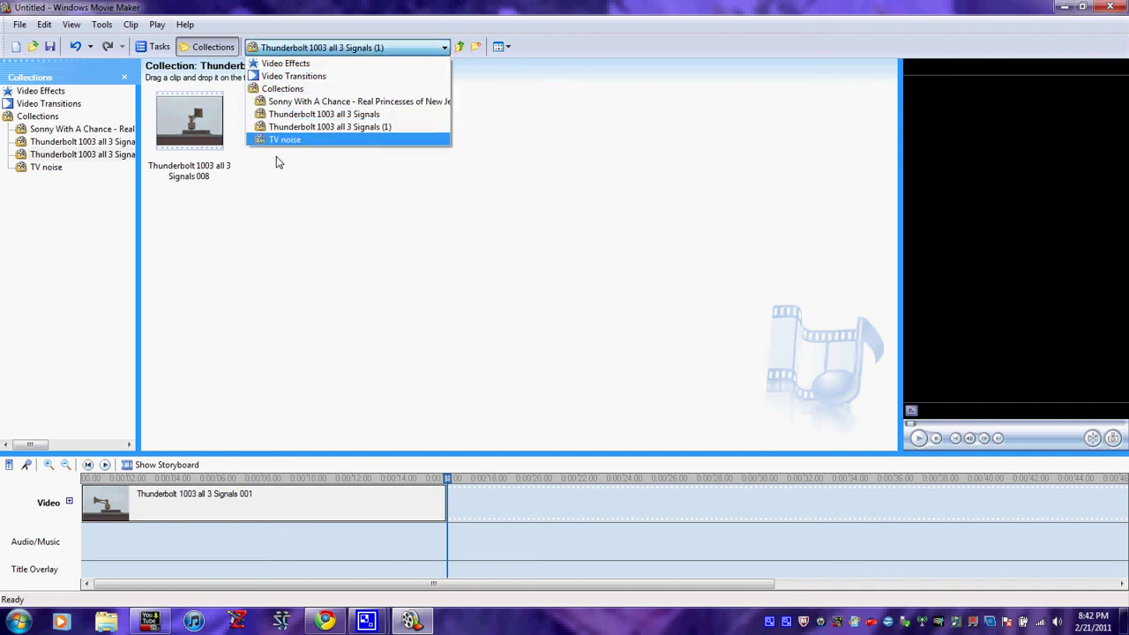
pyautogui.click(297, 115)
pyautogui.click(215, 134)
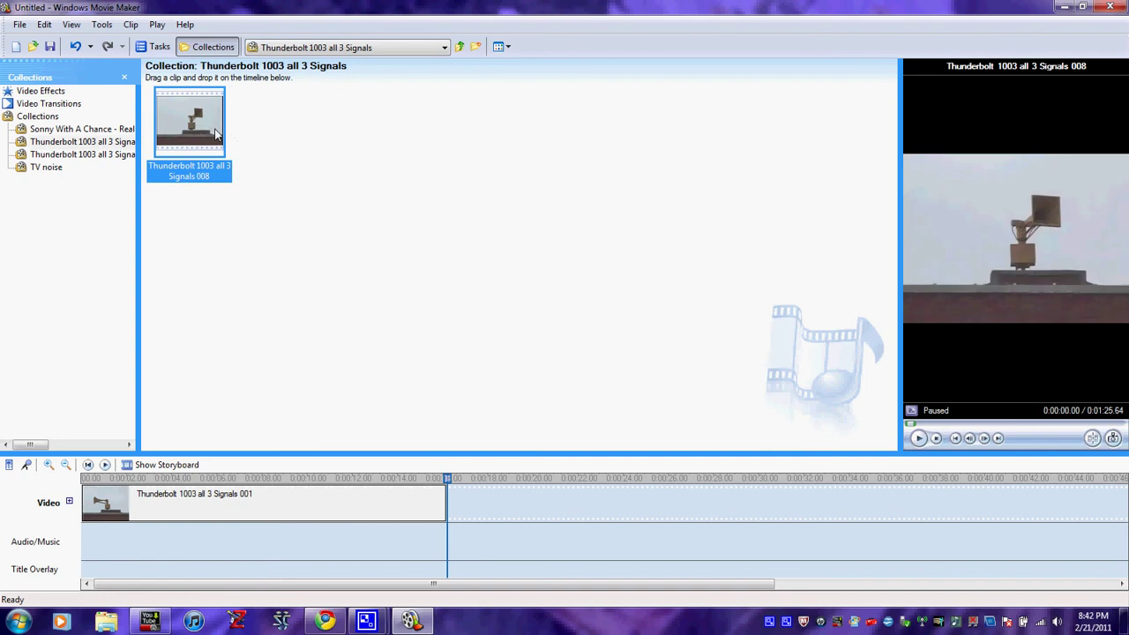
pyautogui.press('Delete')
# Step: Switch the collection view to Sonny With A Chance
pyautogui.click(315, 53)
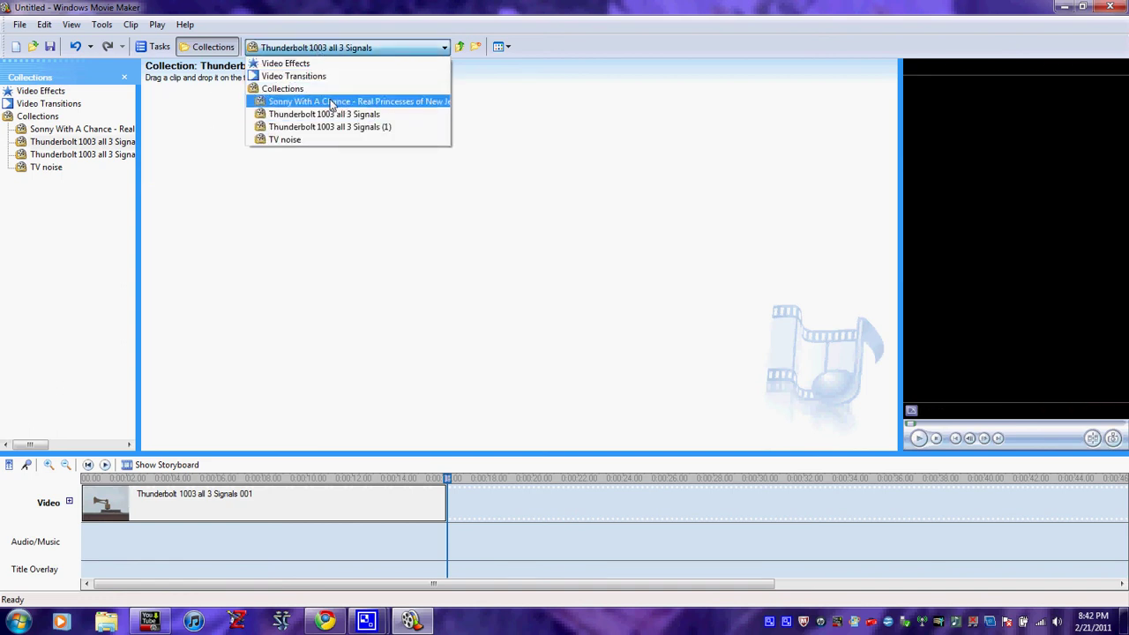
pyautogui.click(304, 90)
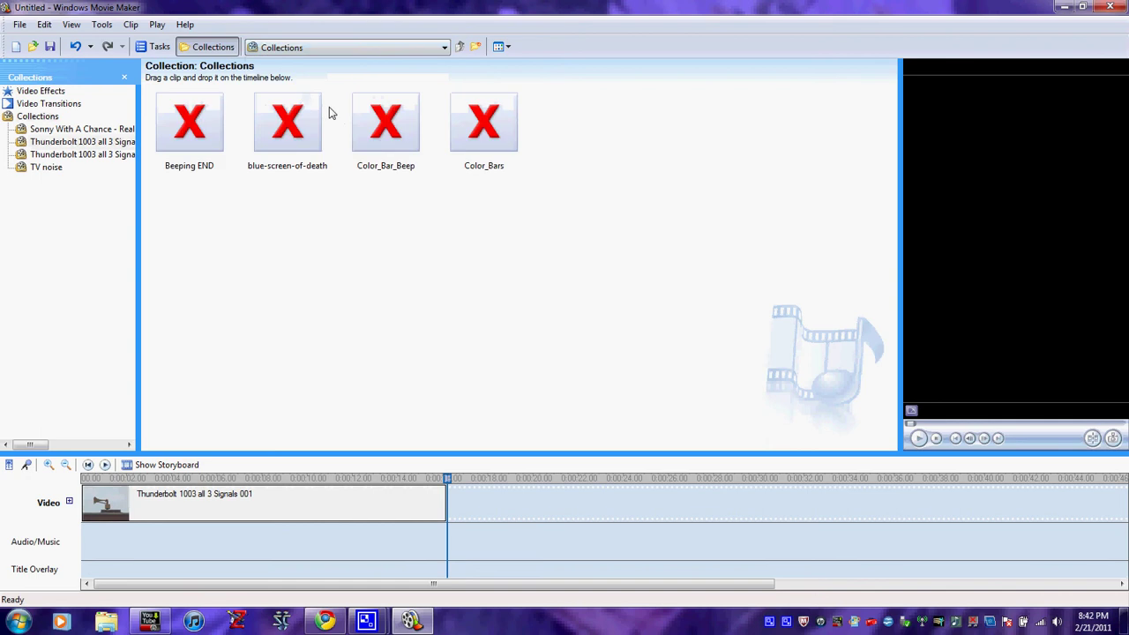
pyautogui.click(437, 48)
pyautogui.click(394, 103)
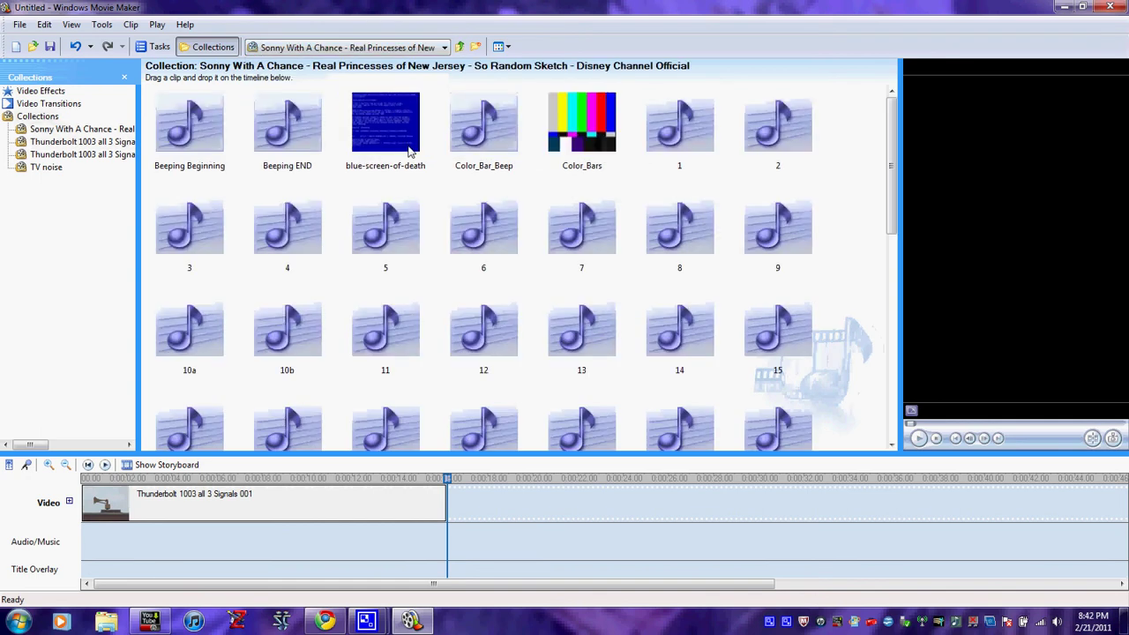
# Step: Add Beeping Beginning to the audio track after the siren and play to about 17 seconds
pyautogui.moveTo(224, 171); pyautogui.dragTo(450, 549)
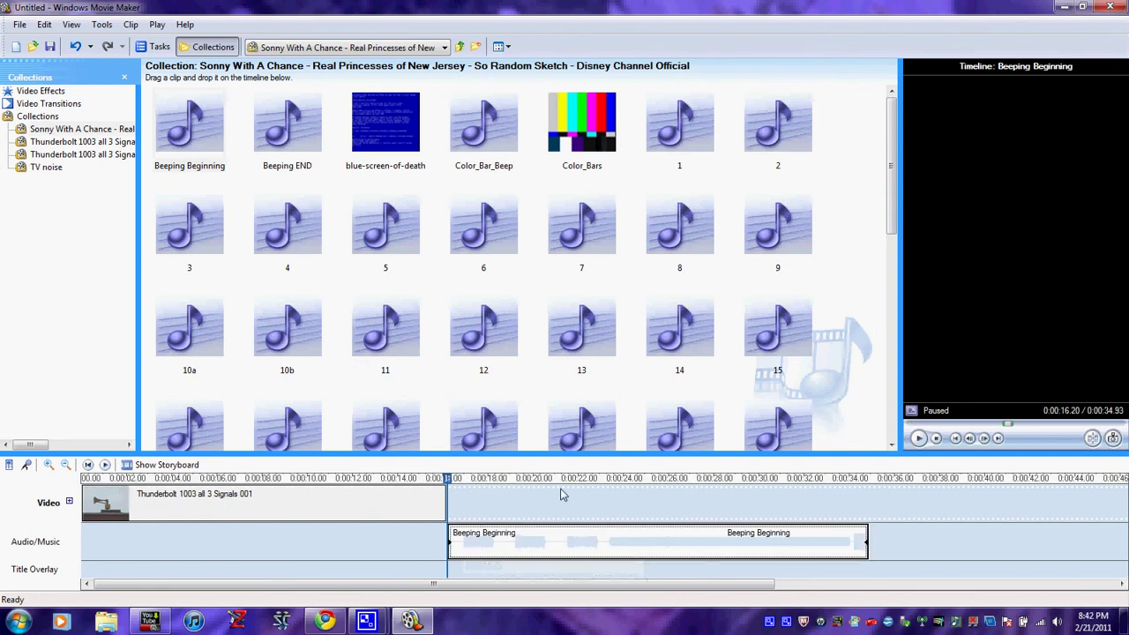
pyautogui.click(221, 498)
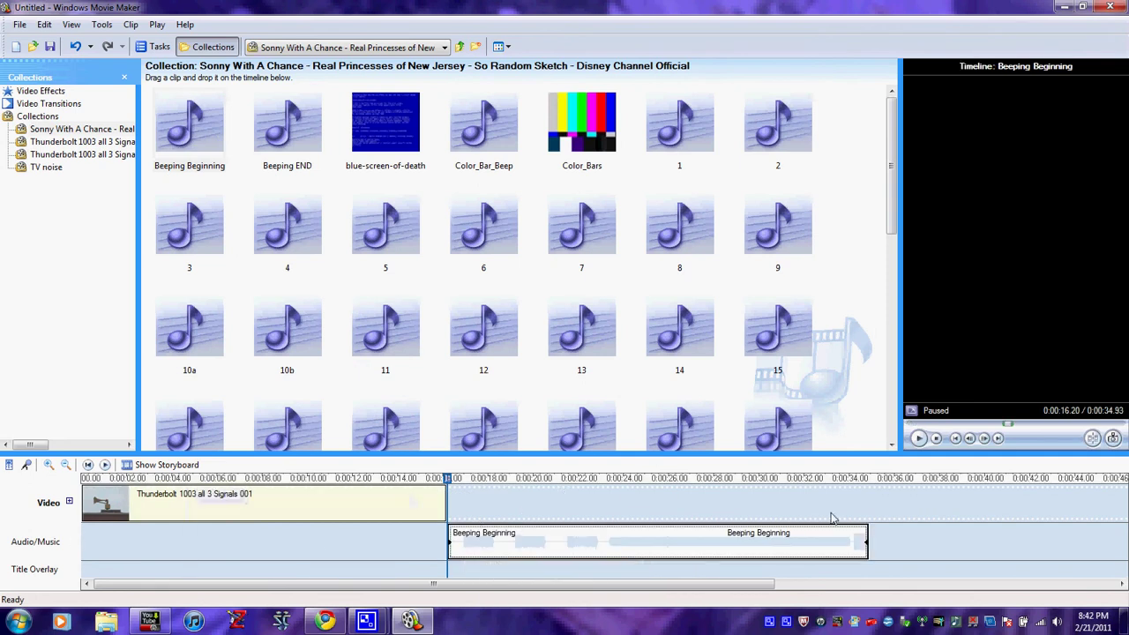
pyautogui.click(919, 439)
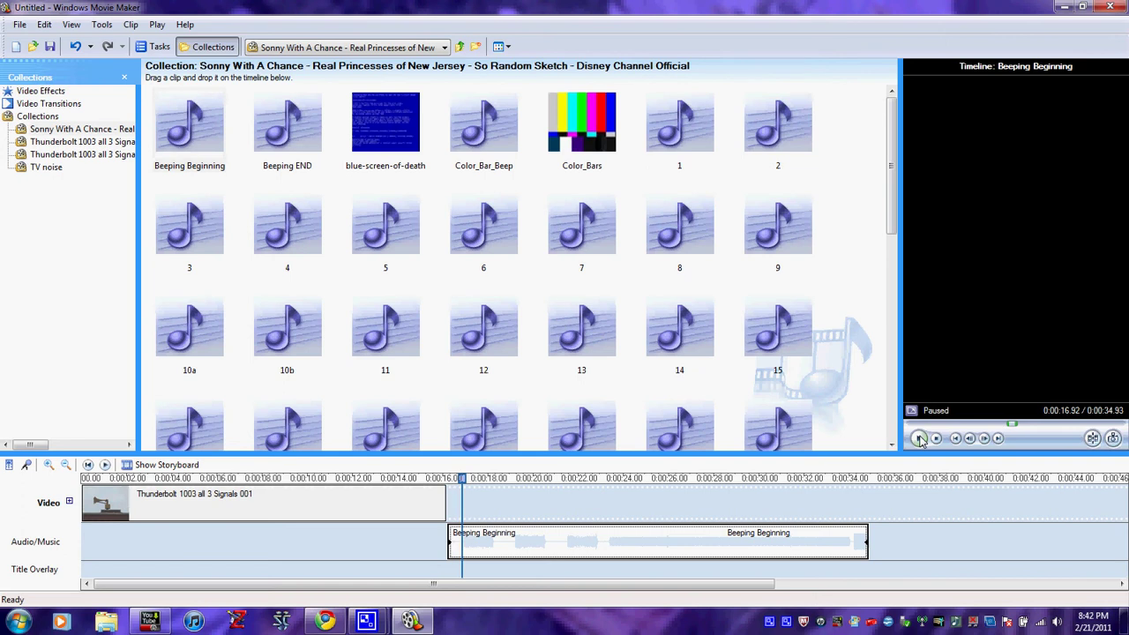
# Step: Split the beeping audio at 17 seconds, drop the short leading piece, and delete Beeping Beginning from the collection
pyautogui.click(1093, 439)
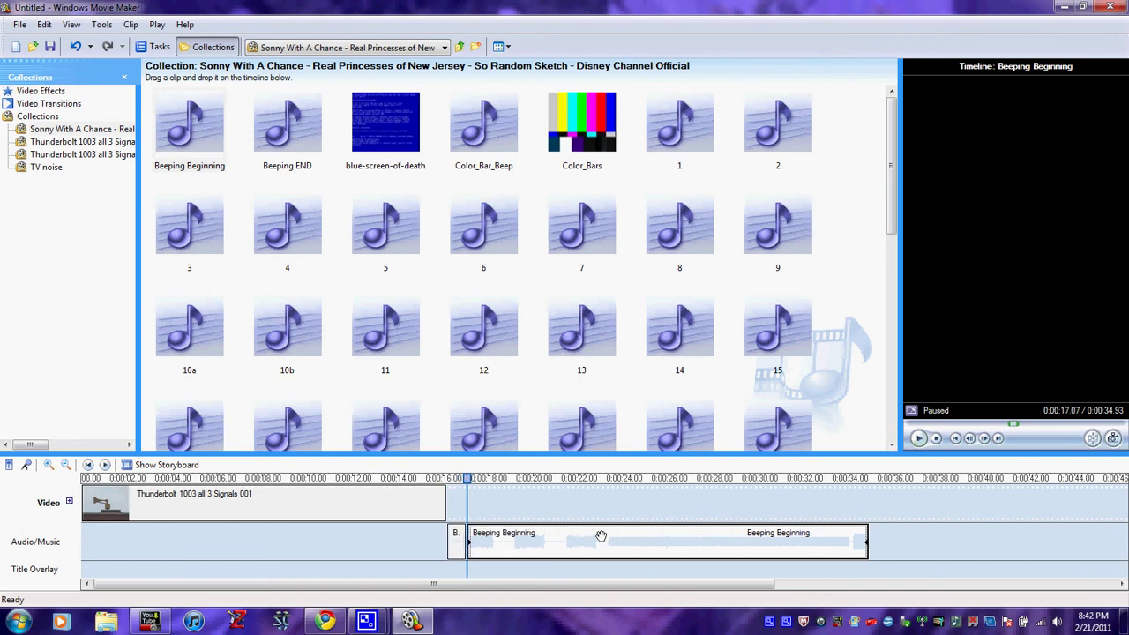
pyautogui.click(454, 547)
pyautogui.press('Delete')
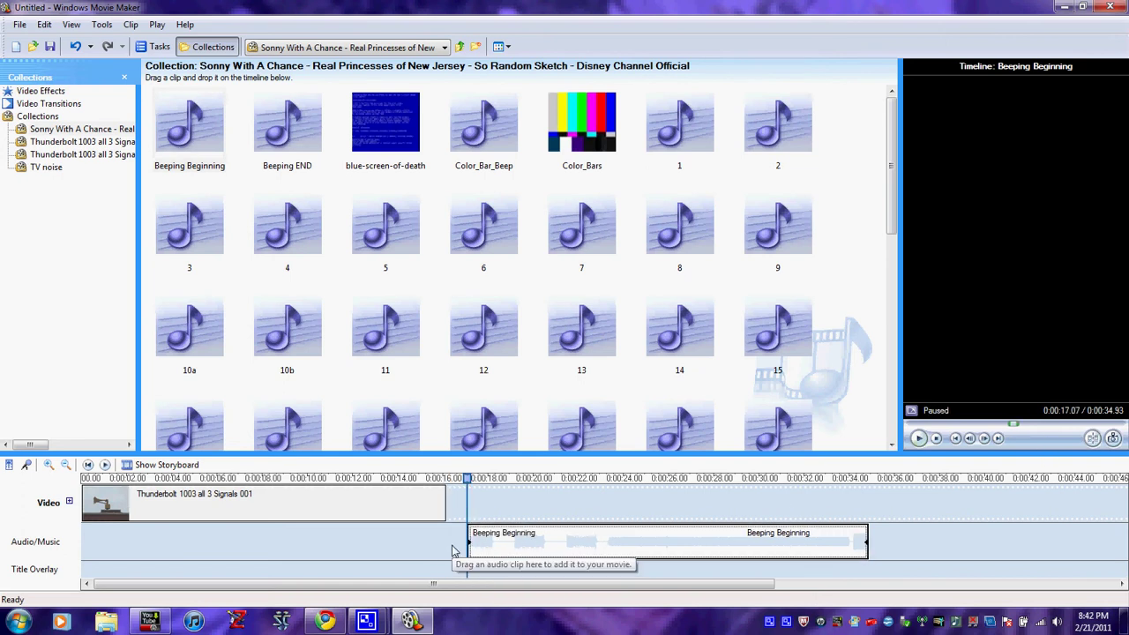
pyautogui.click(191, 137)
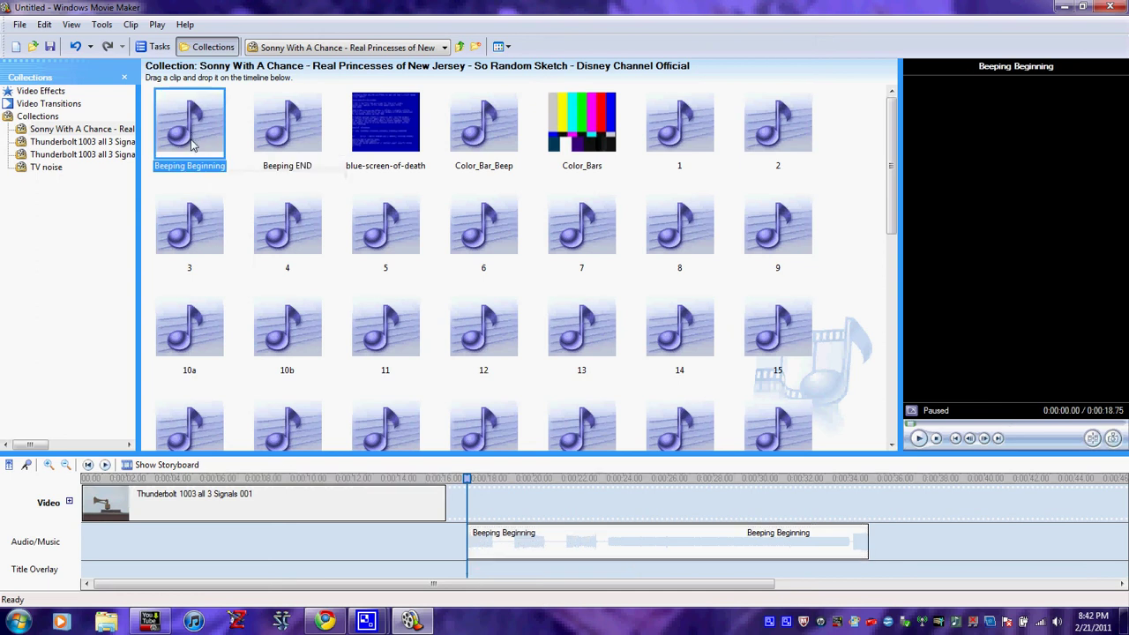
pyautogui.press('Delete')
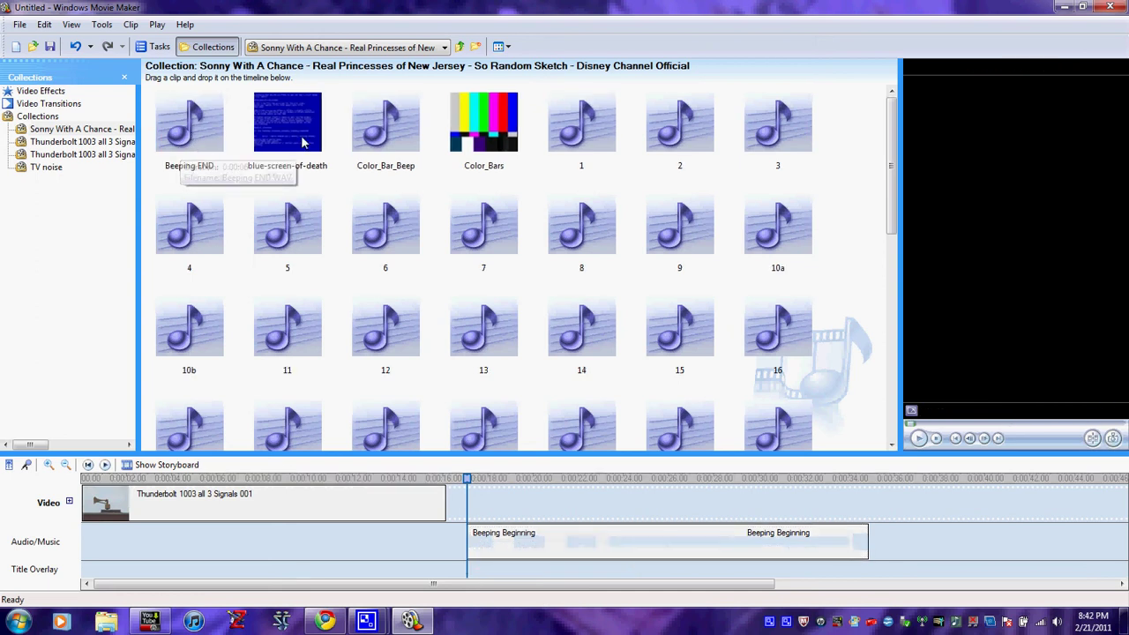
# Step: Start a title at the beginning of the movie using the Ticker Tape animation
pyautogui.click(103, 24)
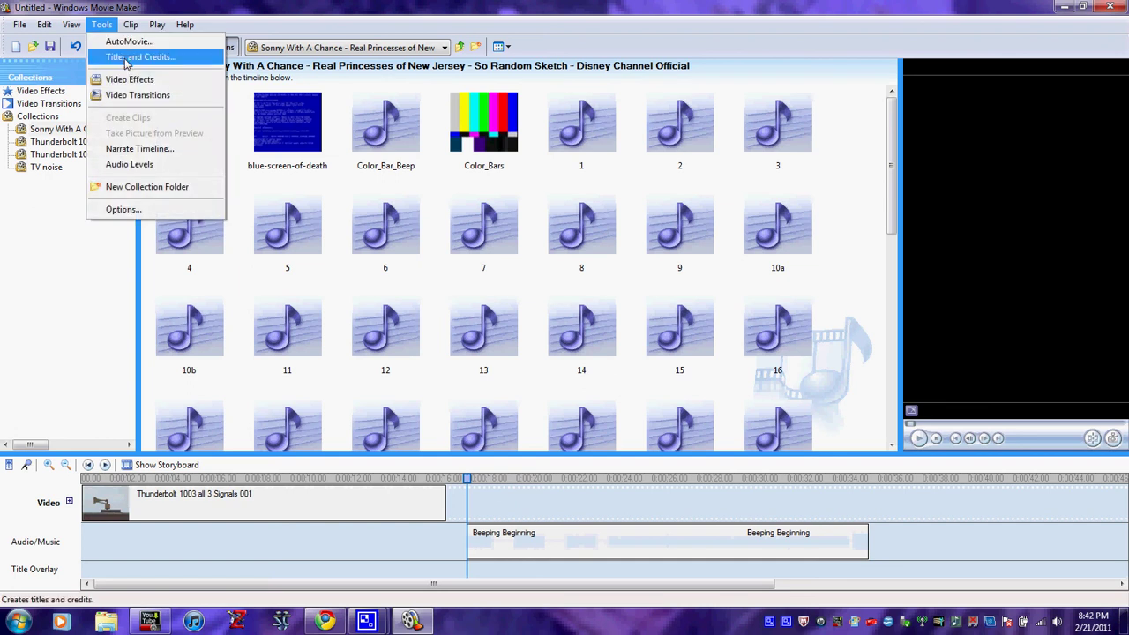
pyautogui.click(125, 56)
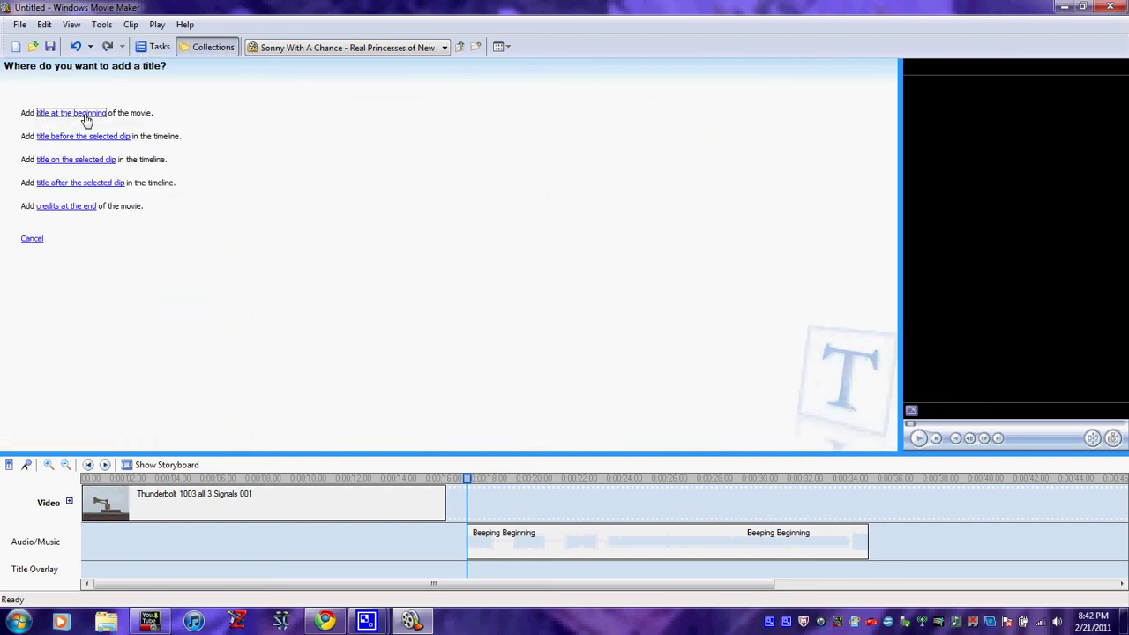
pyautogui.click(87, 121)
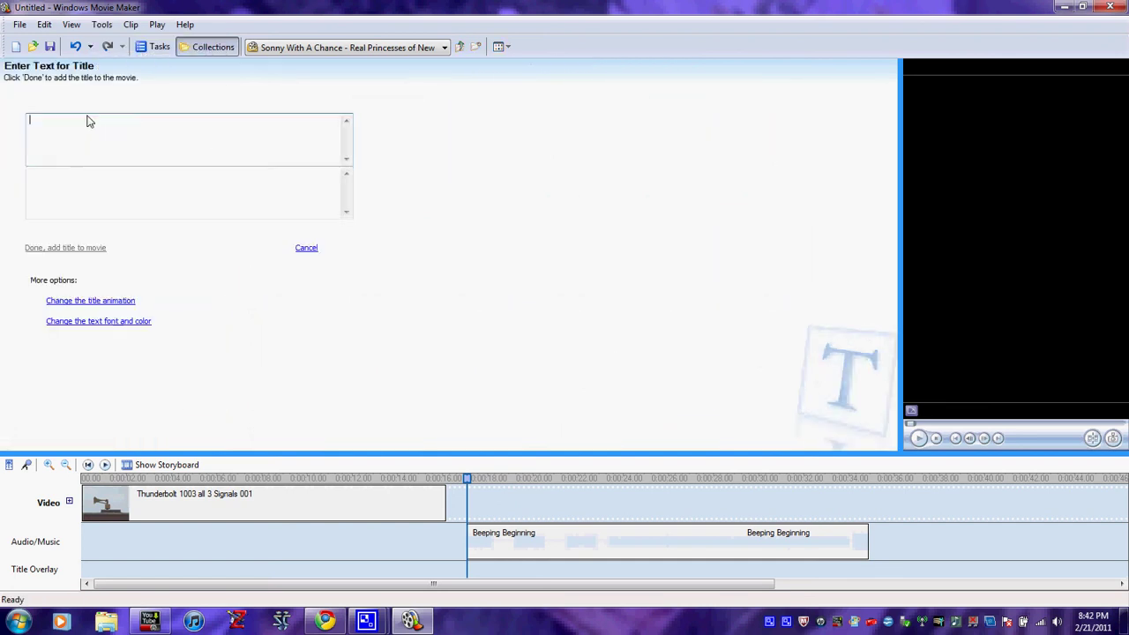
pyautogui.click(92, 302)
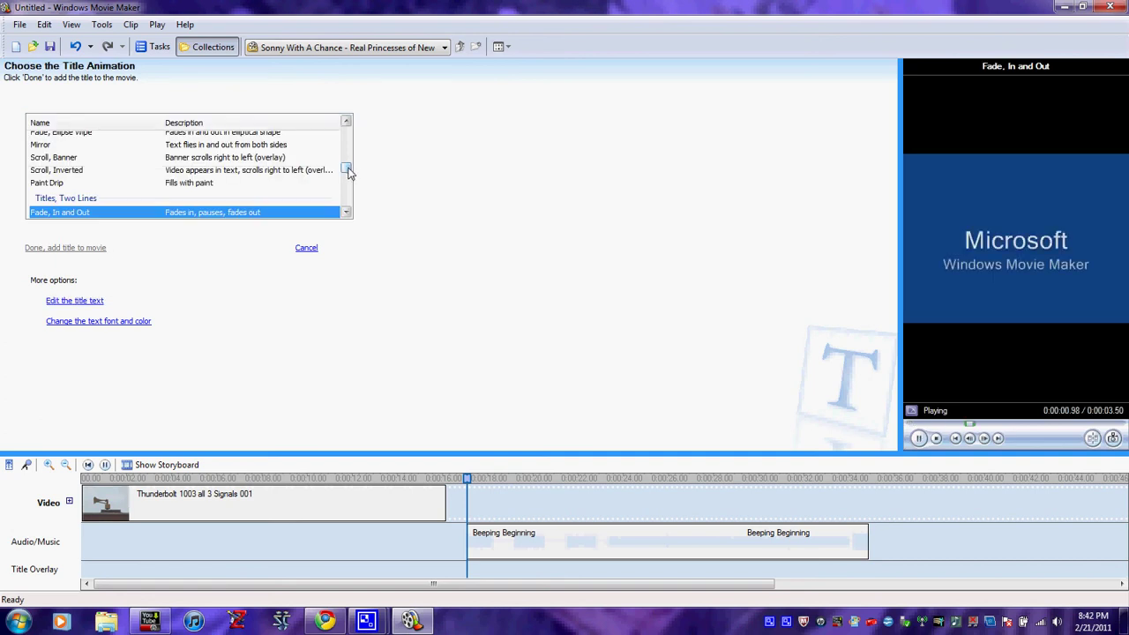
pyautogui.moveTo(348, 172); pyautogui.dragTo(345, 131)
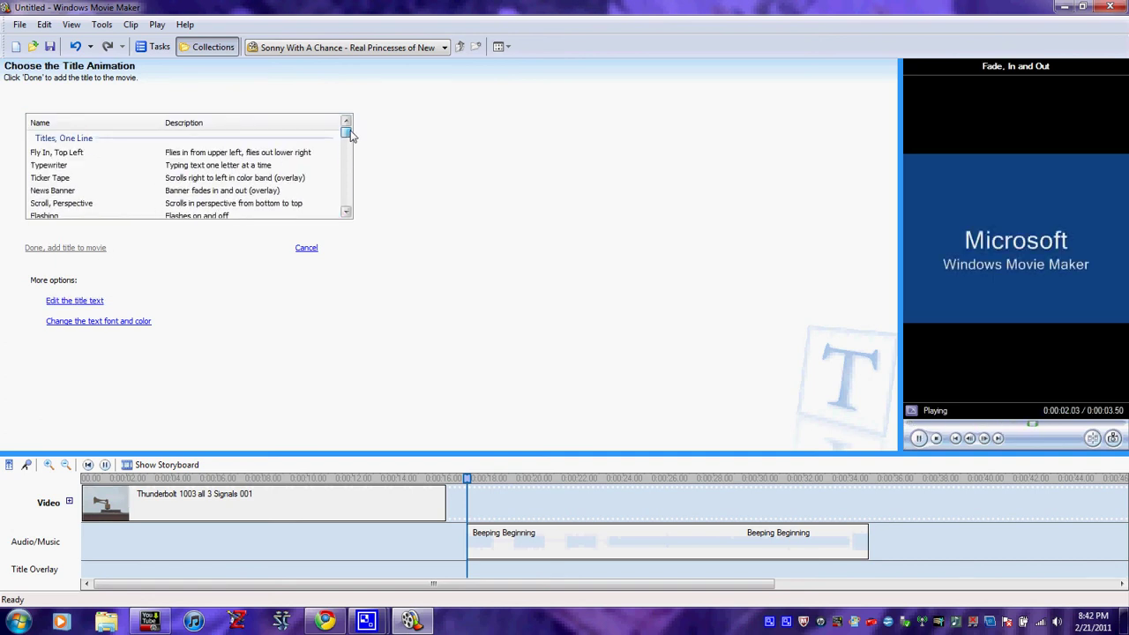
pyautogui.click(257, 179)
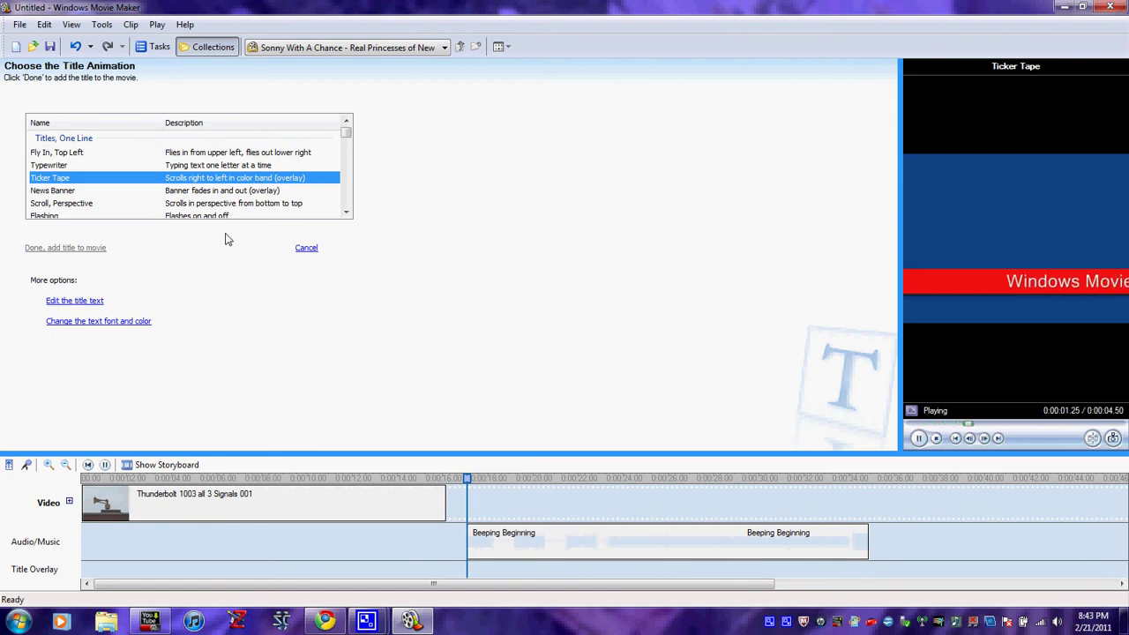
pyautogui.click(76, 300)
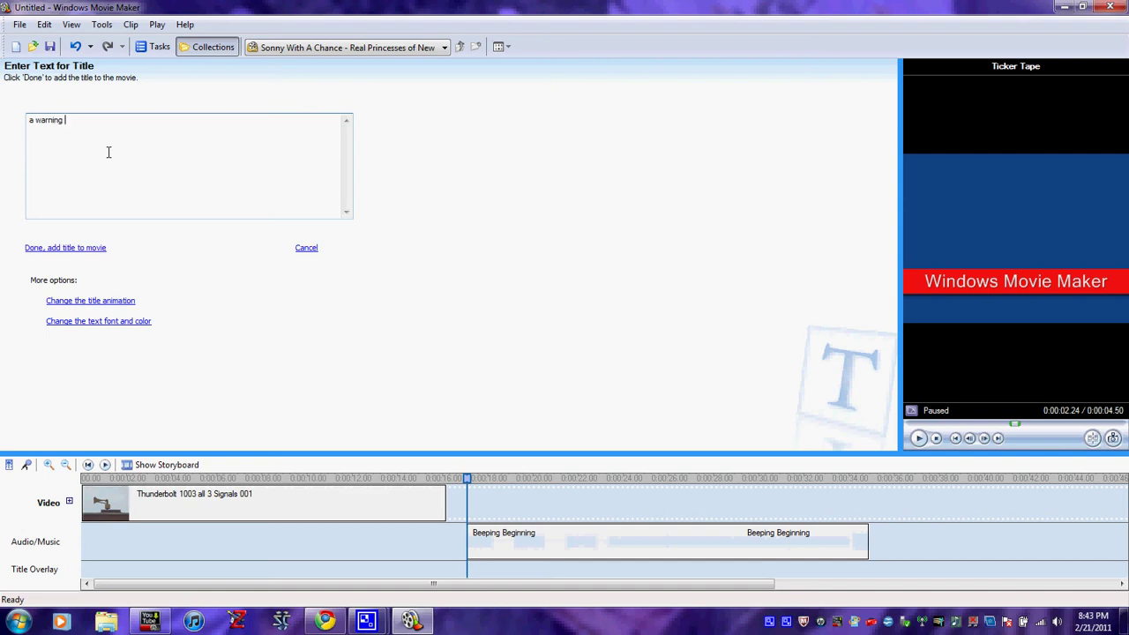
# Step: Enter the title 'a warning is occuring' and slide the Beeping Beginning audio under it
pyautogui.write('a warning is occuring')
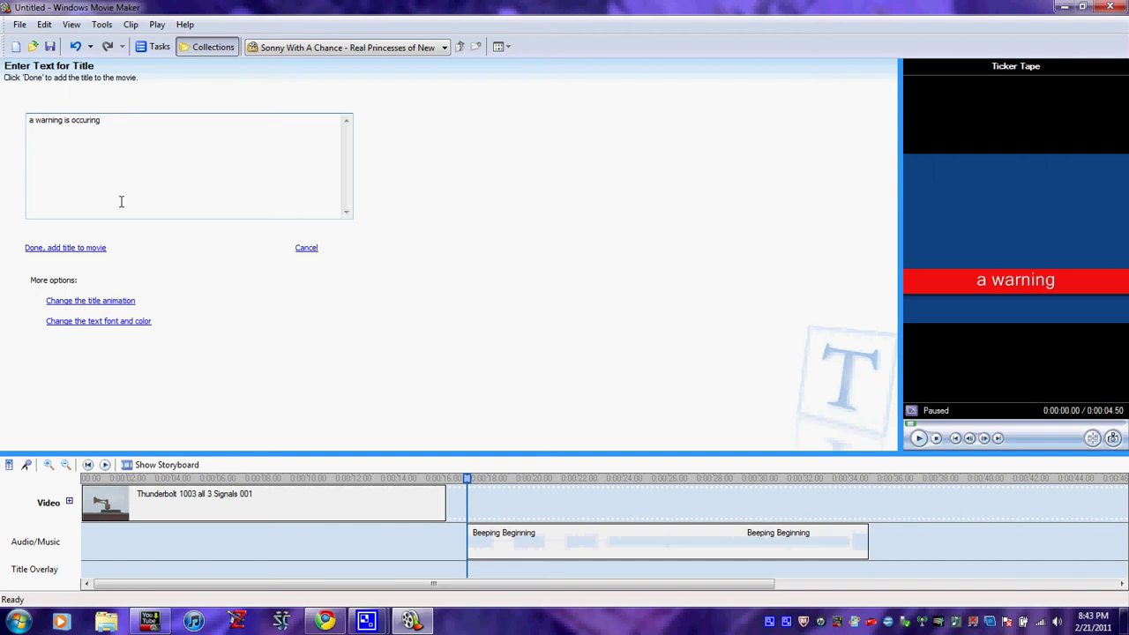
pyautogui.click(65, 248)
pyautogui.moveTo(225, 505); pyautogui.dragTo(494, 551)
# Step: Copy and paste the warning title into four back-to-back copies, then edit the second one's text
pyautogui.click(516, 509)
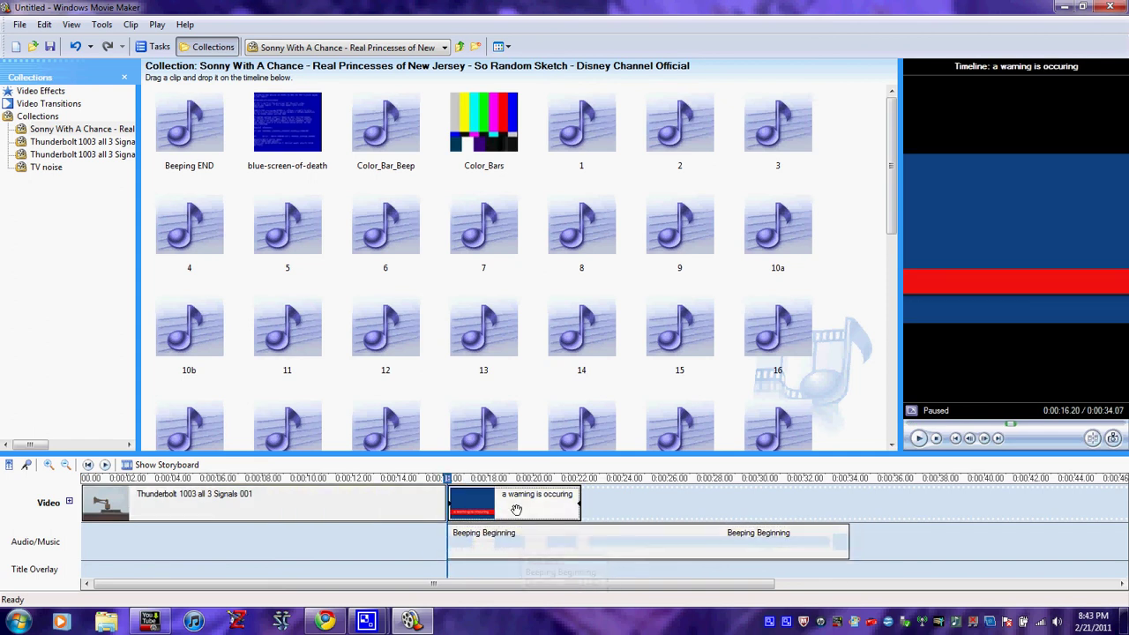
pyautogui.hotkey('ctrl', 'c')
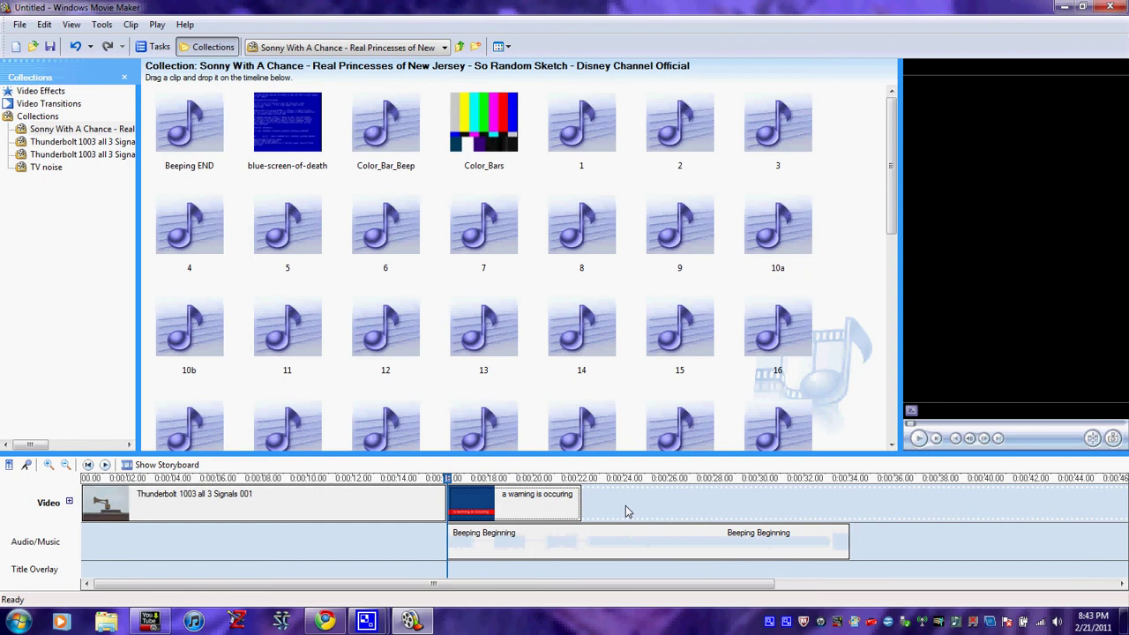
pyautogui.hotkey('ctrl', 'v')
pyautogui.hotkey('ctrl', 'v')
pyautogui.hotkey('ctrl', 'v')
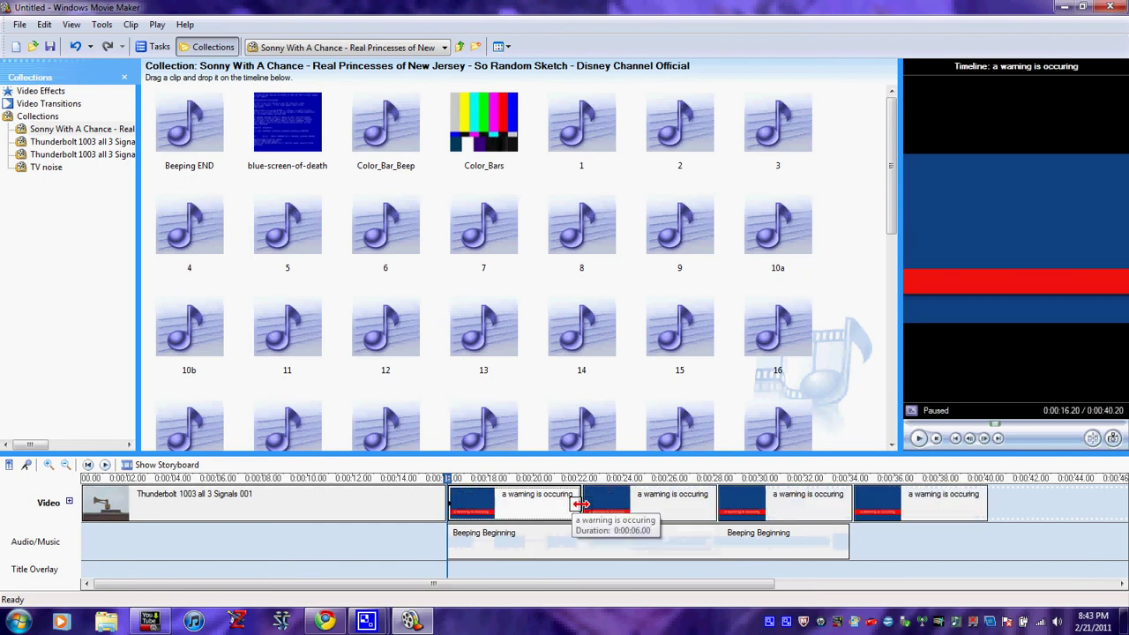
pyautogui.doubleClick(628, 511)
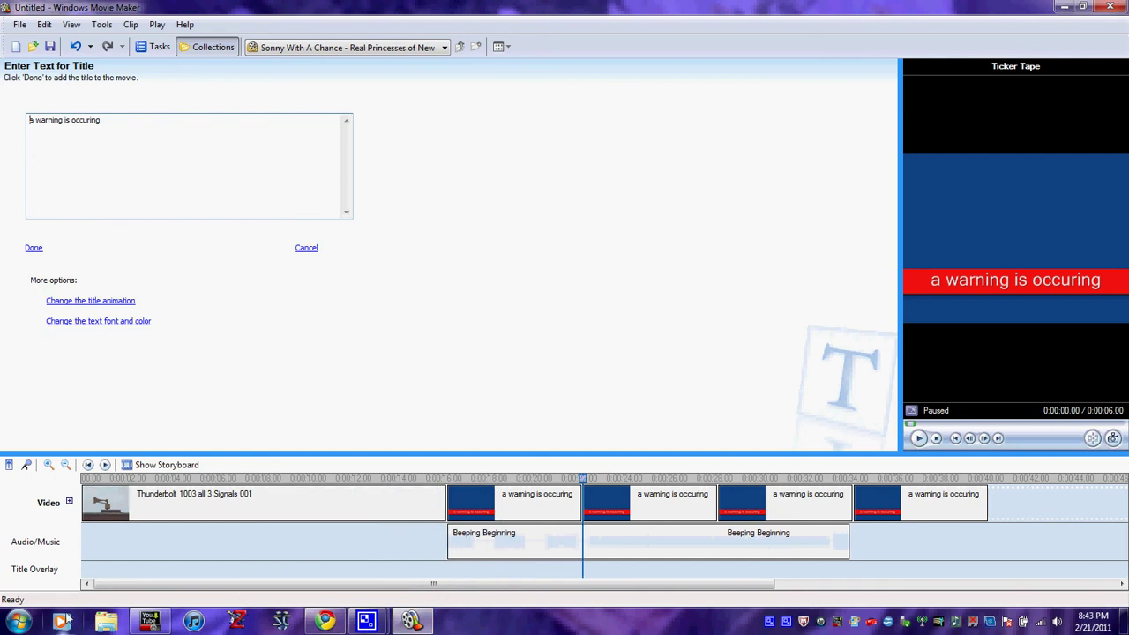
# Step: Browse from Computer to Removable Disk (G:) and into its Weather Service Supplies folder
pyautogui.click(29, 623)
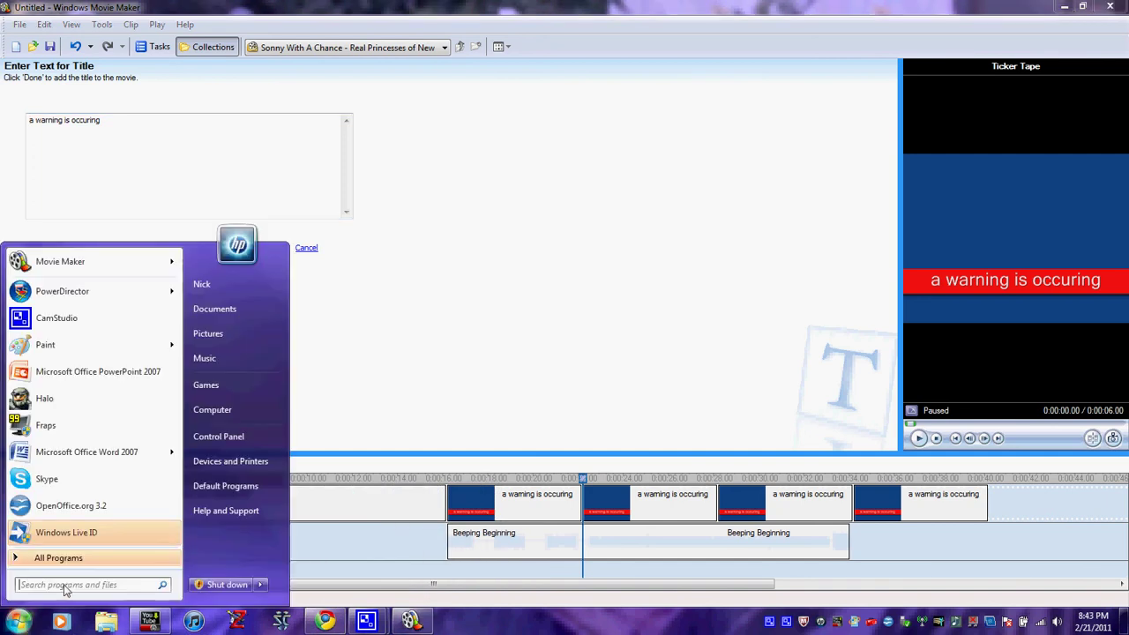
pyautogui.click(203, 415)
pyautogui.doubleClick(507, 153)
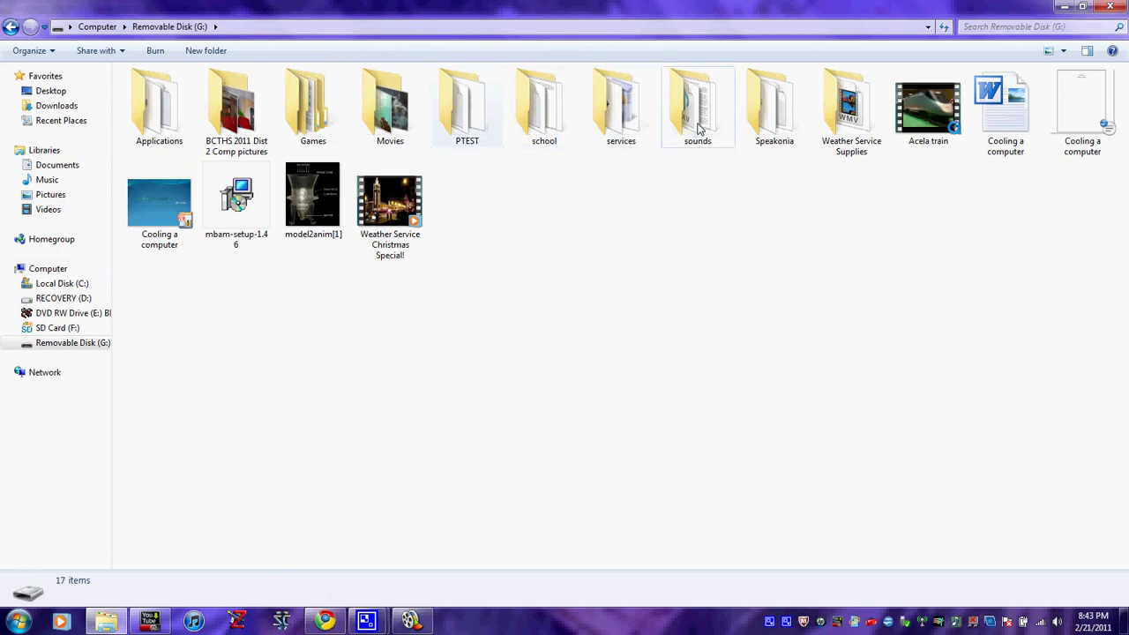
pyautogui.doubleClick(829, 139)
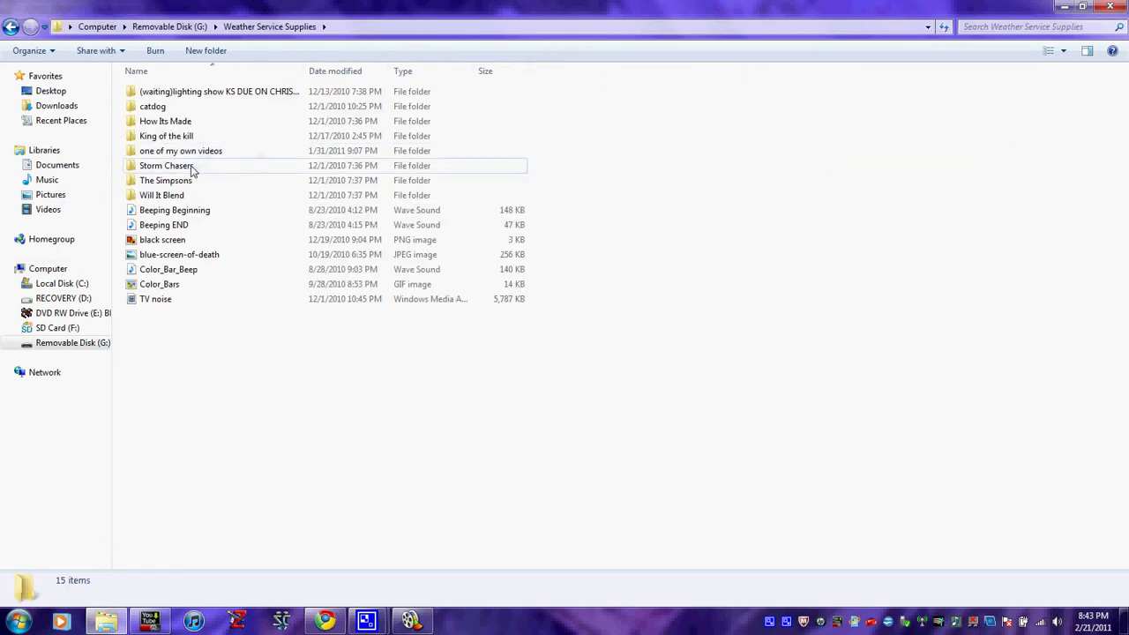
# Step: Open the 'script one of my videos' text file from the 'one of my own videos' folder
pyautogui.doubleClick(203, 154)
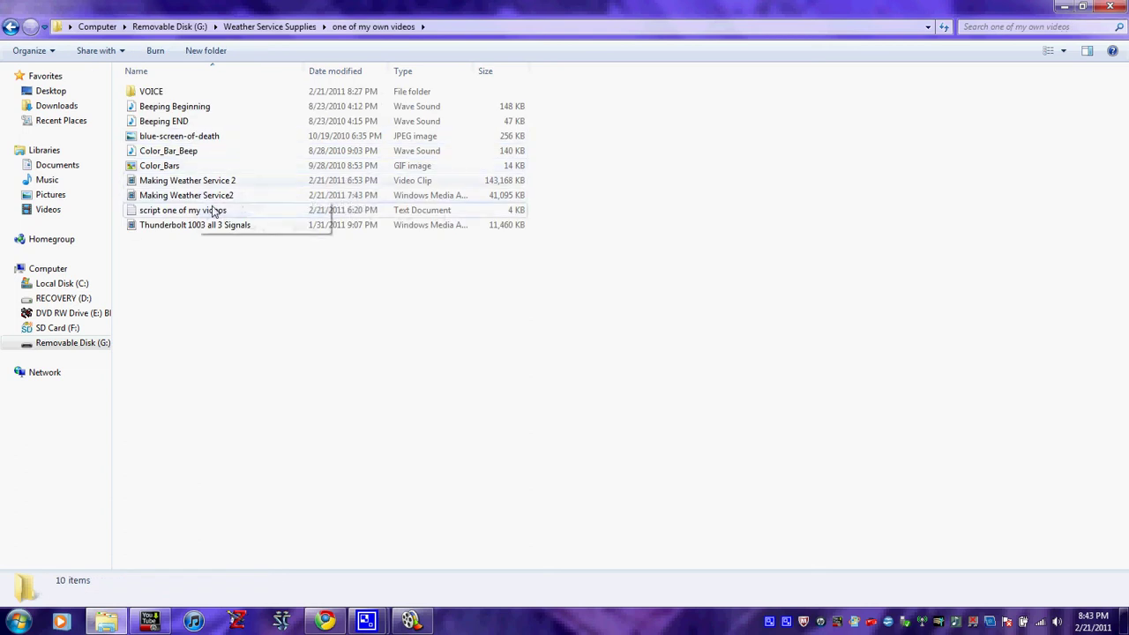
pyautogui.doubleClick(274, 212)
pyautogui.scroll(-5, 335, 216)
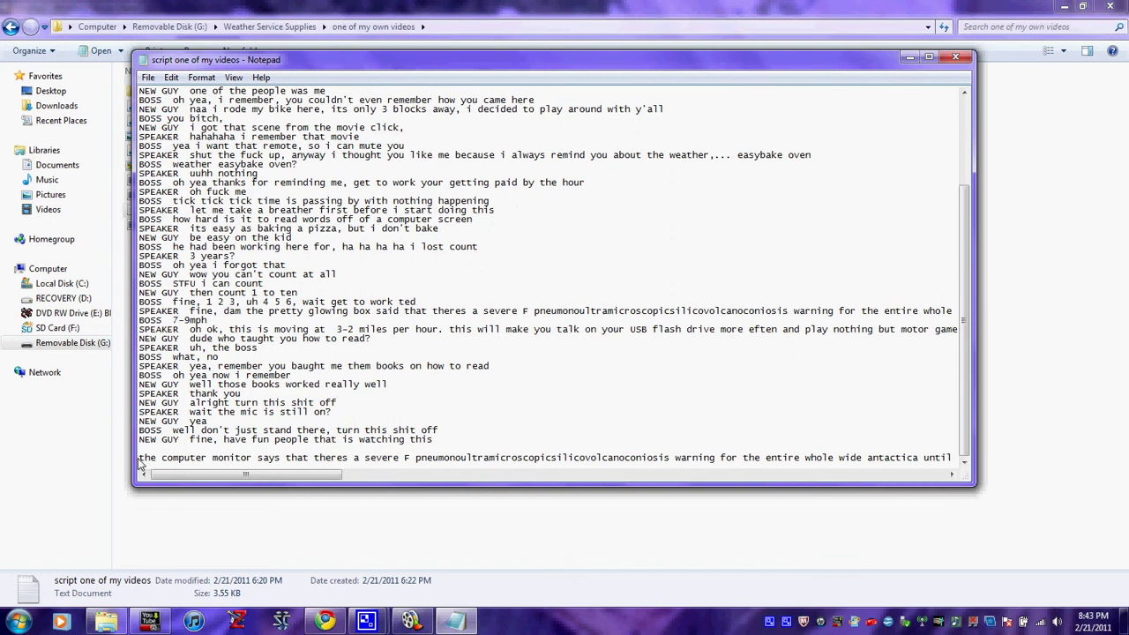
# Step: Copy the script's long last line, then close Notepad and the Explorer window
pyautogui.moveTo(152, 463); pyautogui.dragTo(974, 461)
pyautogui.rightClick(947, 463)
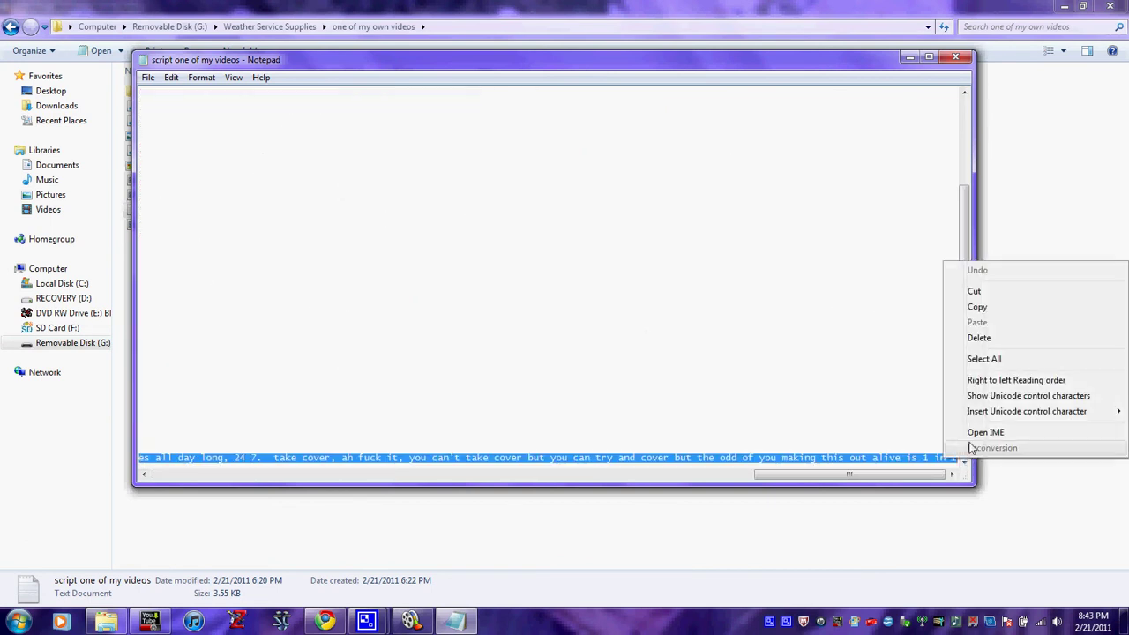
pyautogui.click(977, 307)
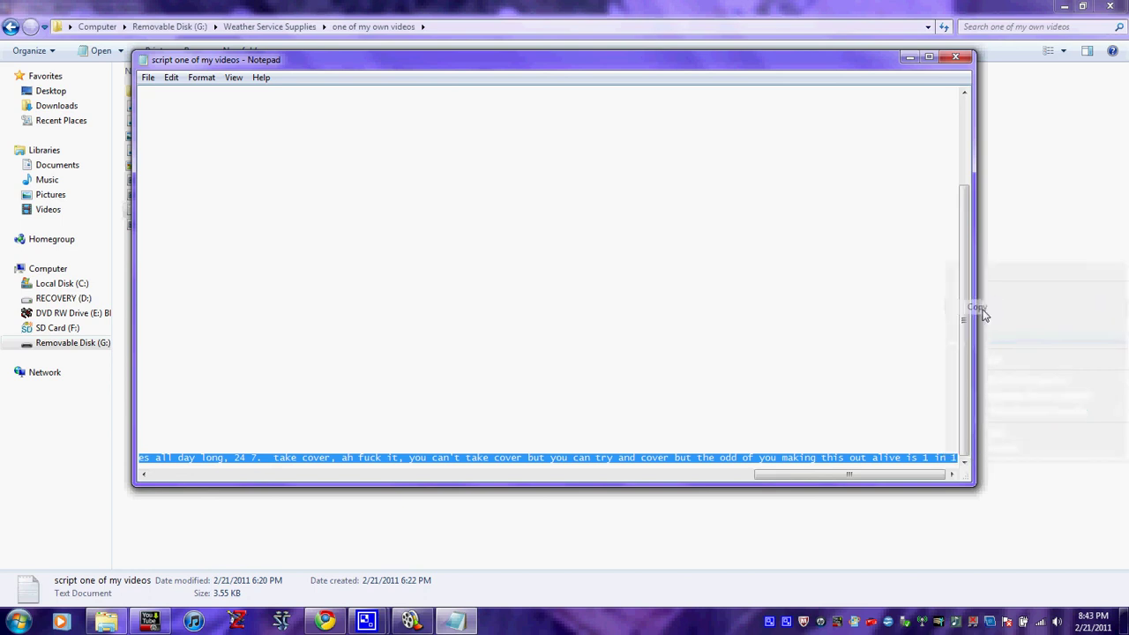
pyautogui.click(955, 59)
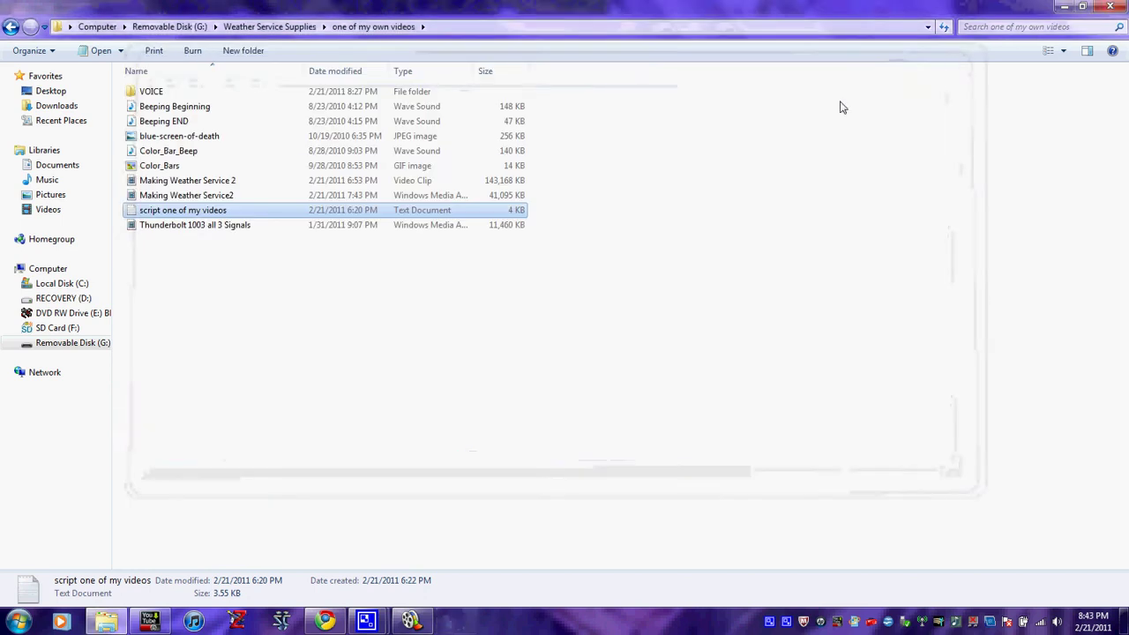
pyautogui.click(1119, 7)
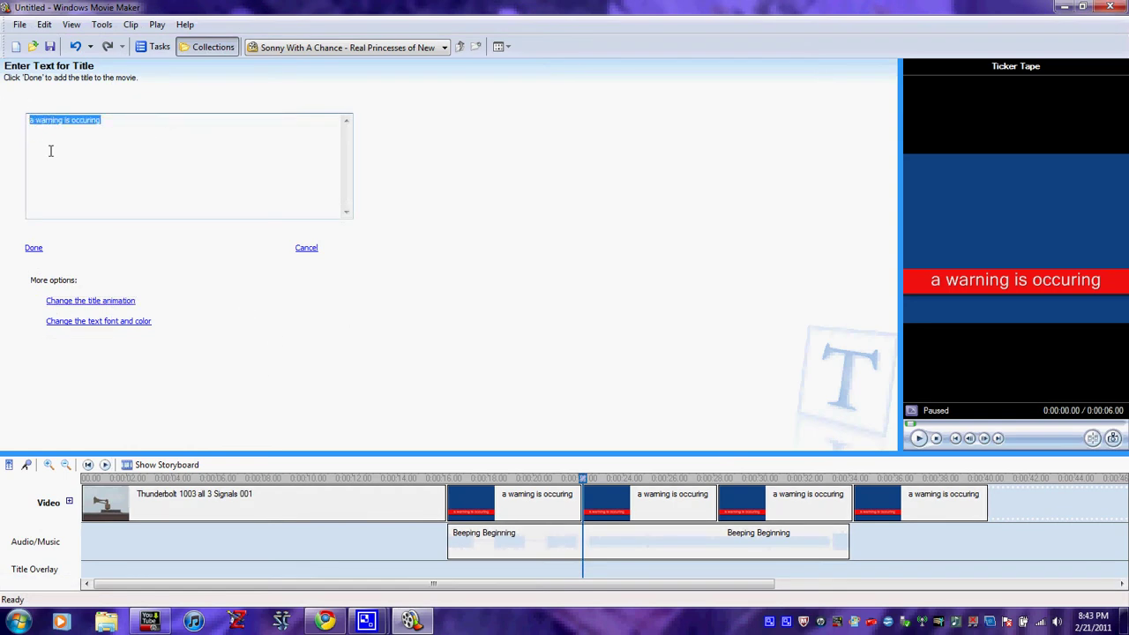
# Step: Replace the second title's text with the pasted script paragraph
pyautogui.press('Delete')
pyautogui.rightClick(84, 168)
pyautogui.click(118, 236)
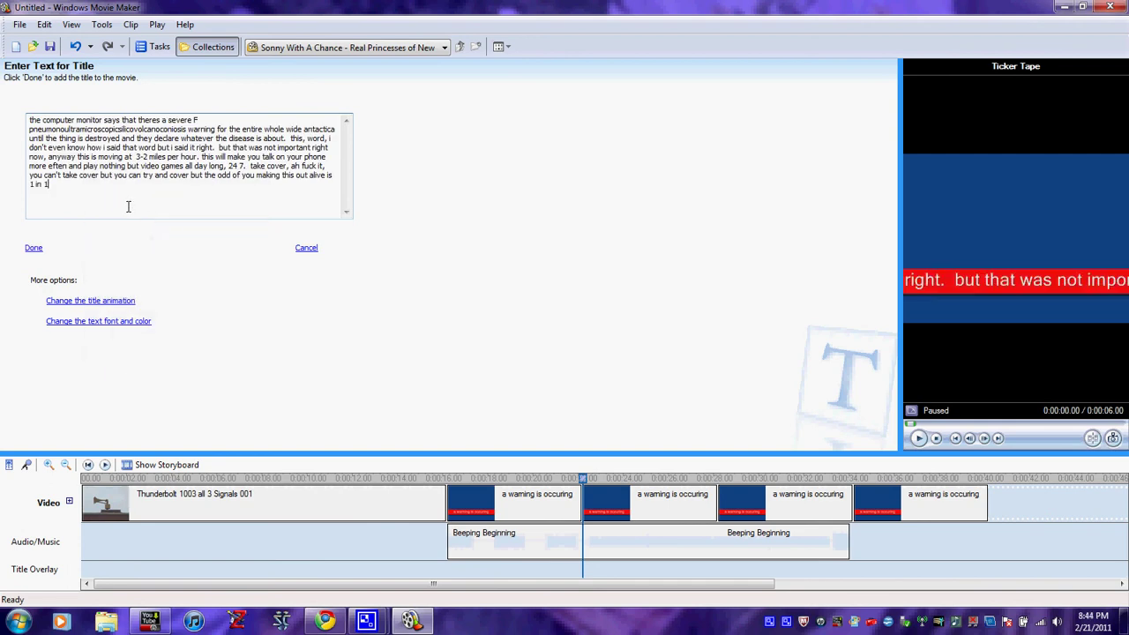
pyautogui.click(34, 250)
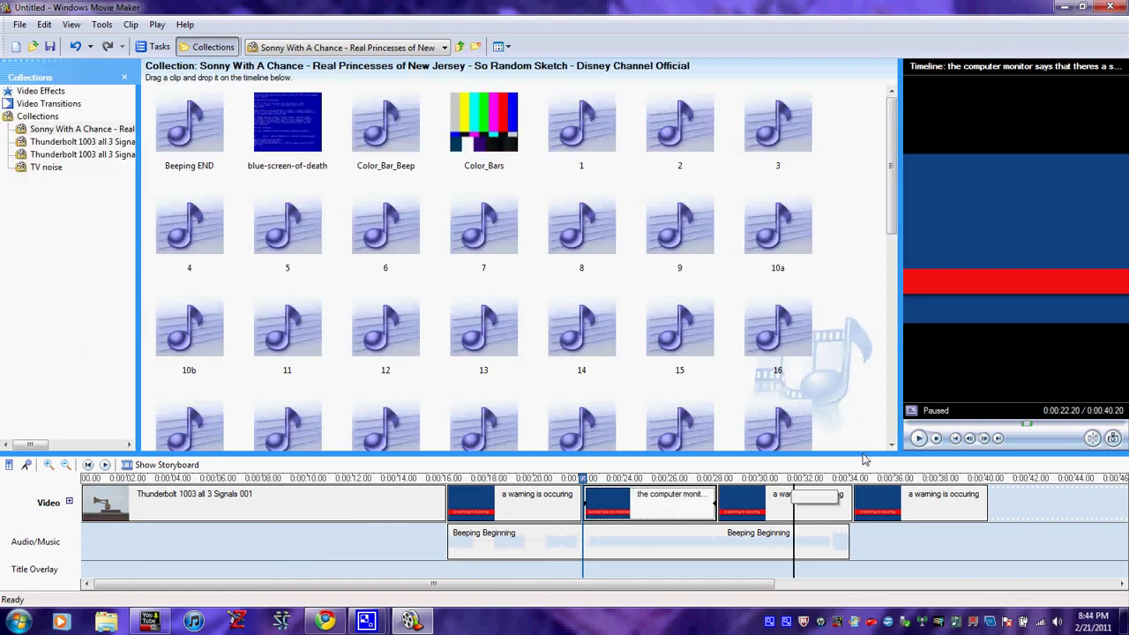
# Step: Lengthen the script title on the timeline and blank out the following warning title's text
pyautogui.click(918, 438)
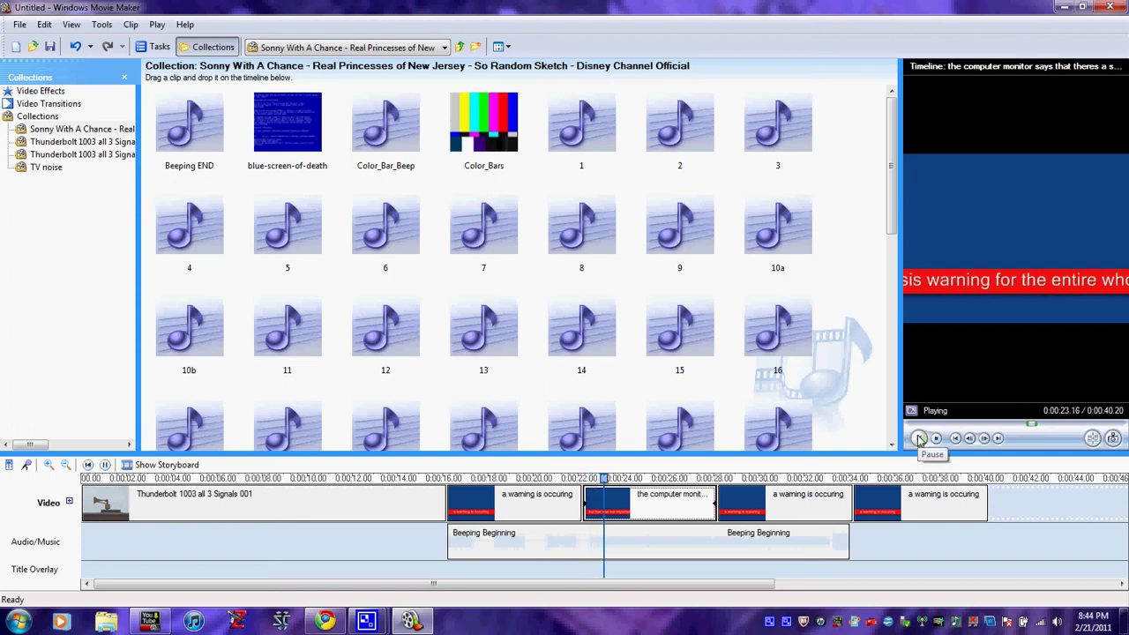
pyautogui.click(919, 438)
pyautogui.moveTo(713, 510); pyautogui.dragTo(802, 504)
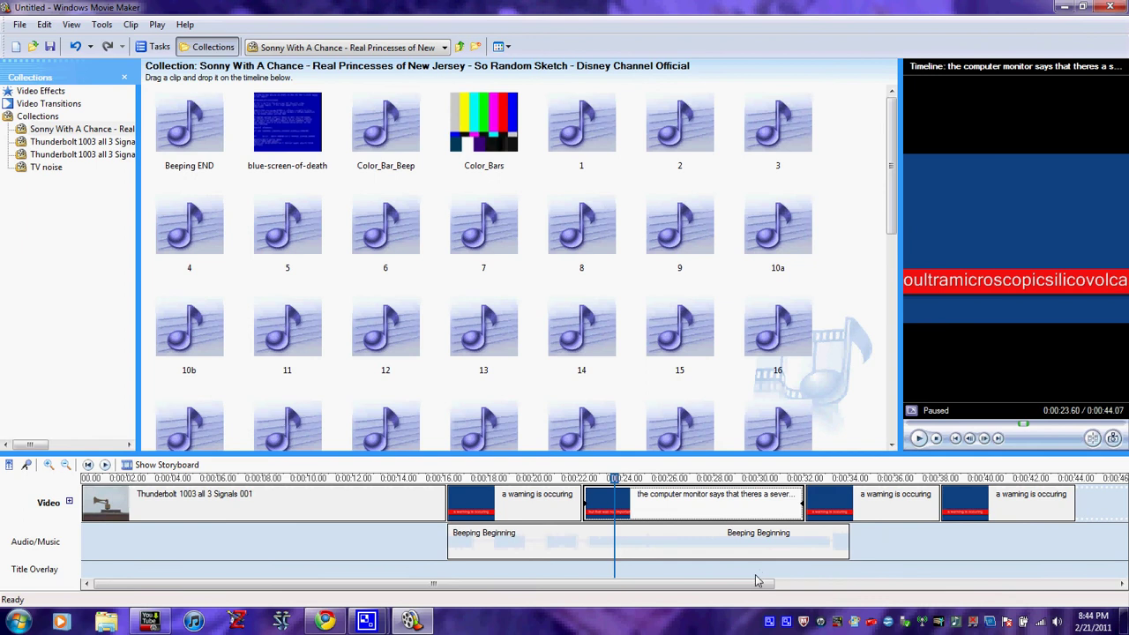
pyautogui.moveTo(759, 584); pyautogui.dragTo(791, 560)
pyautogui.doubleClick(794, 512)
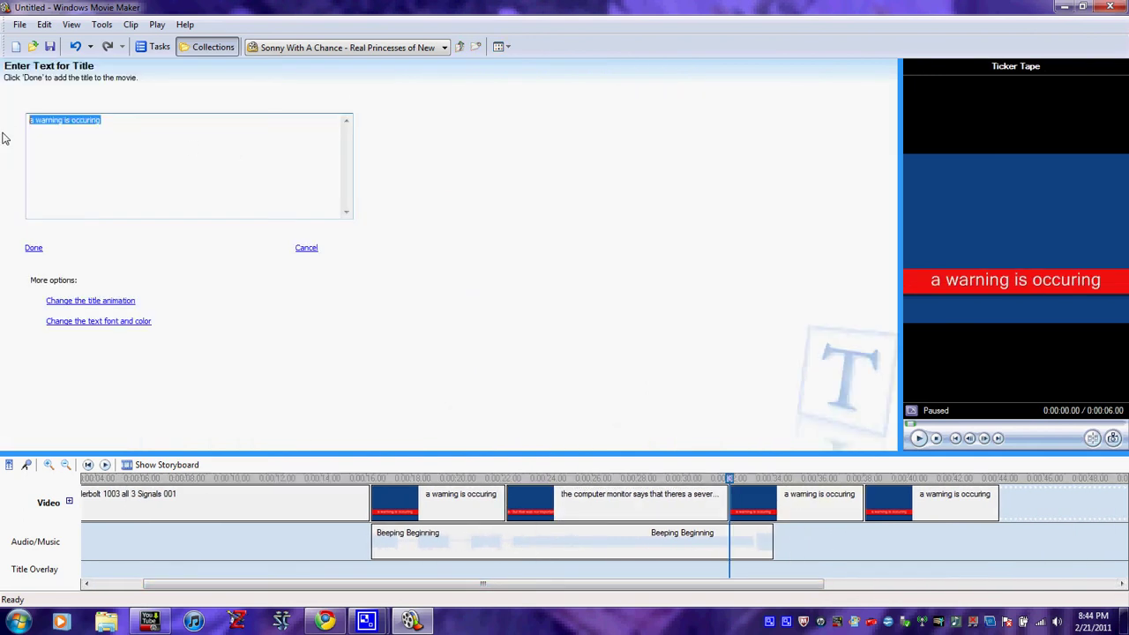
pyautogui.click(32, 247)
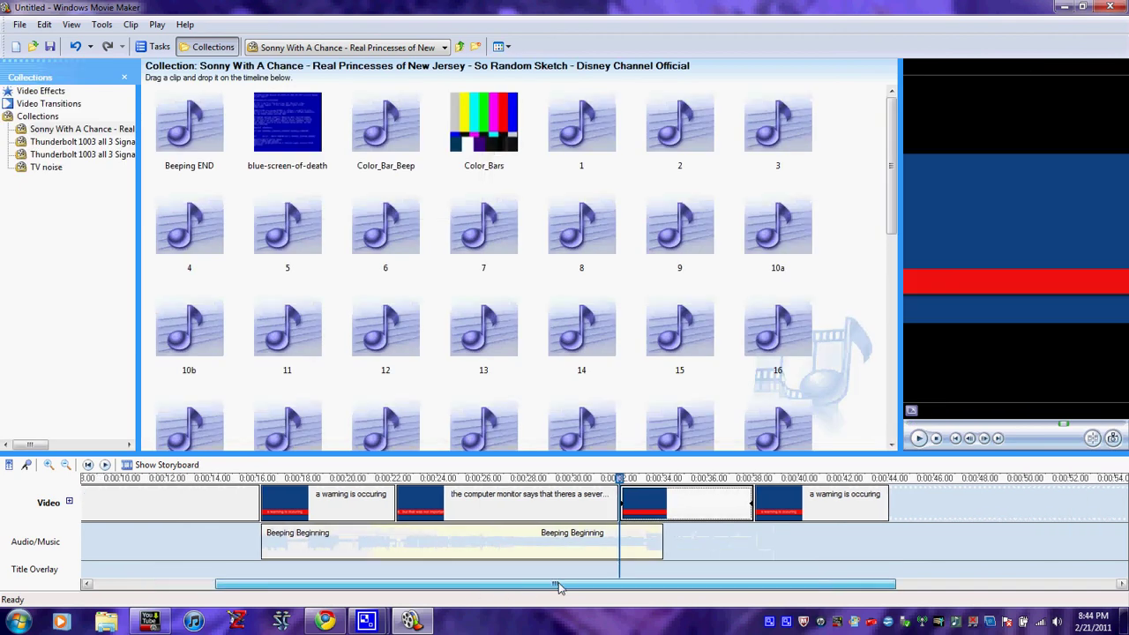
# Step: Select voice clips 1 through 55 and place them on the audio track after the beeping, near 34 seconds
pyautogui.moveTo(558, 585); pyautogui.dragTo(633, 583)
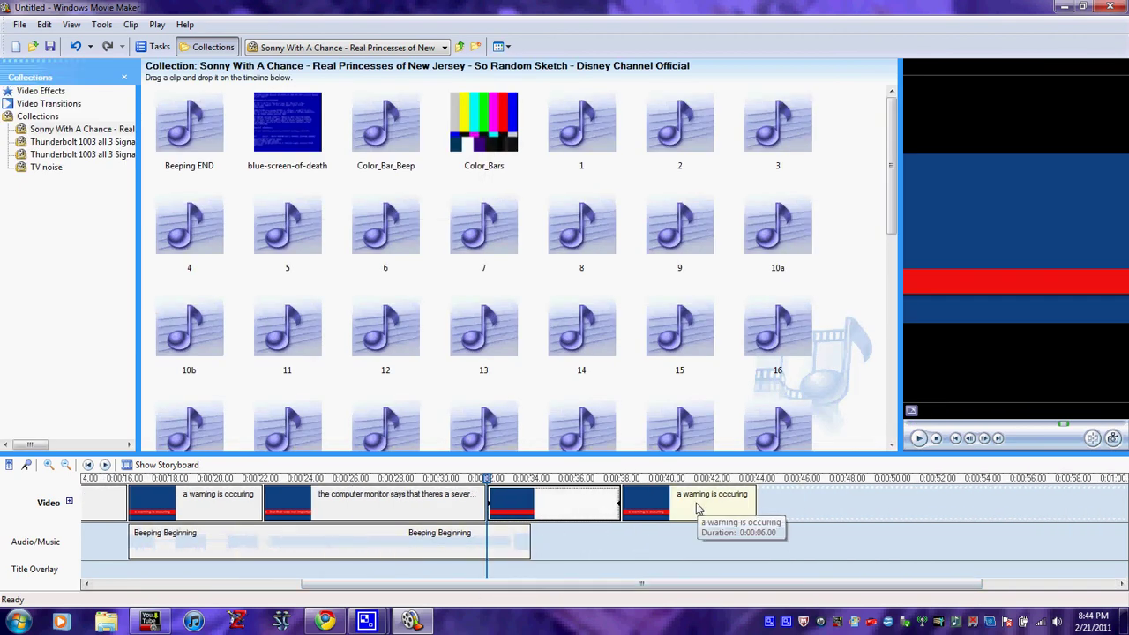
pyautogui.click(594, 130)
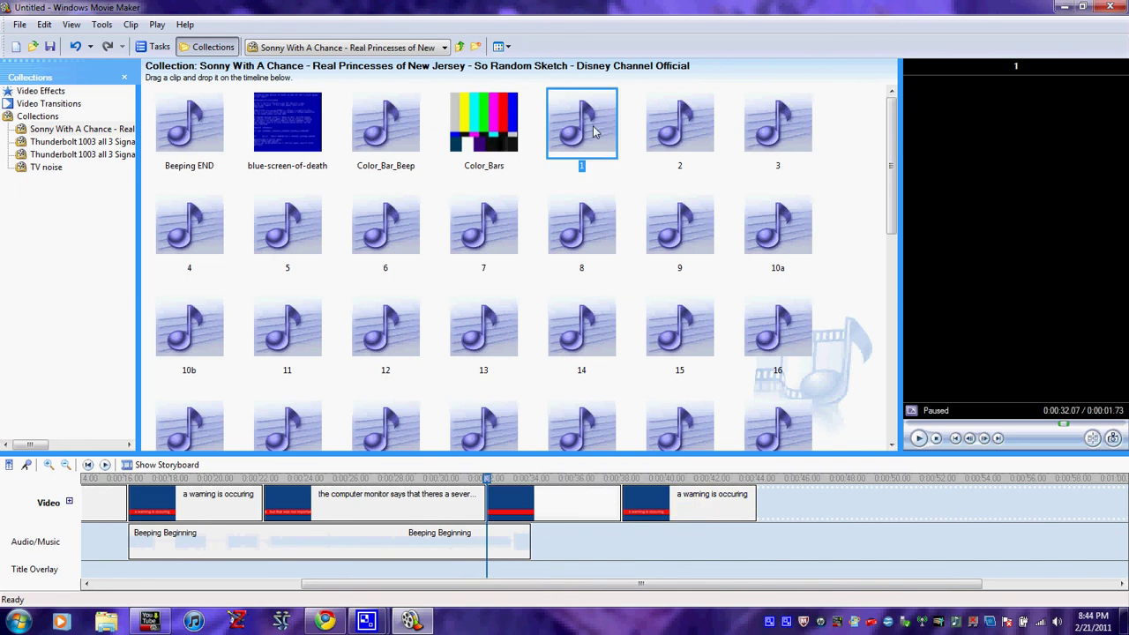
pyautogui.scroll(-5, 605, 186)
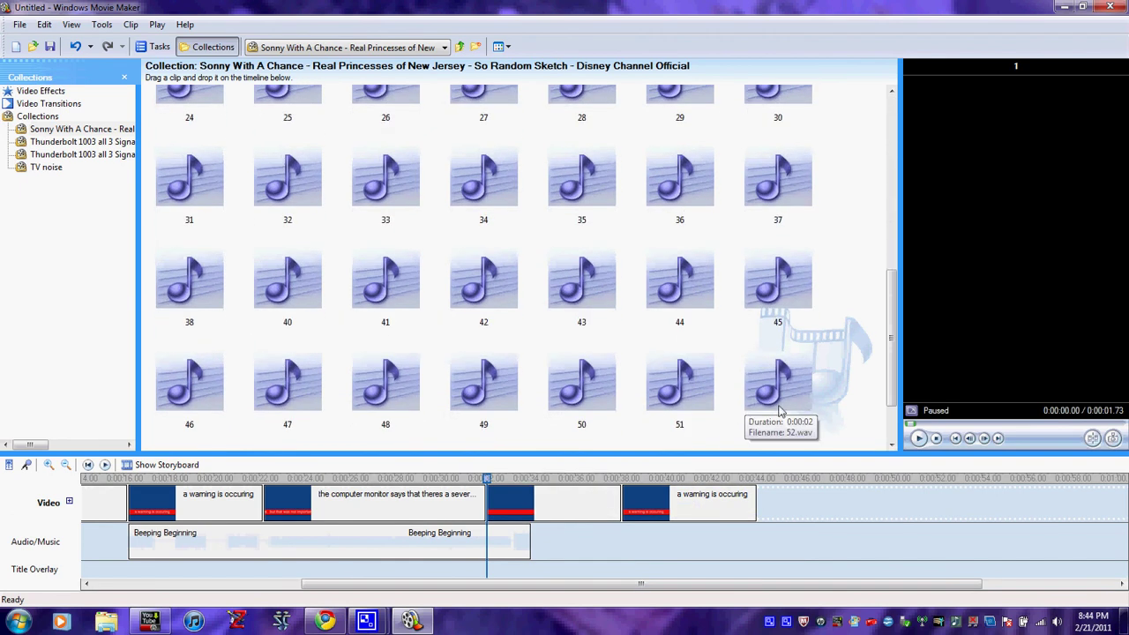
pyautogui.scroll(-2, 545, 418)
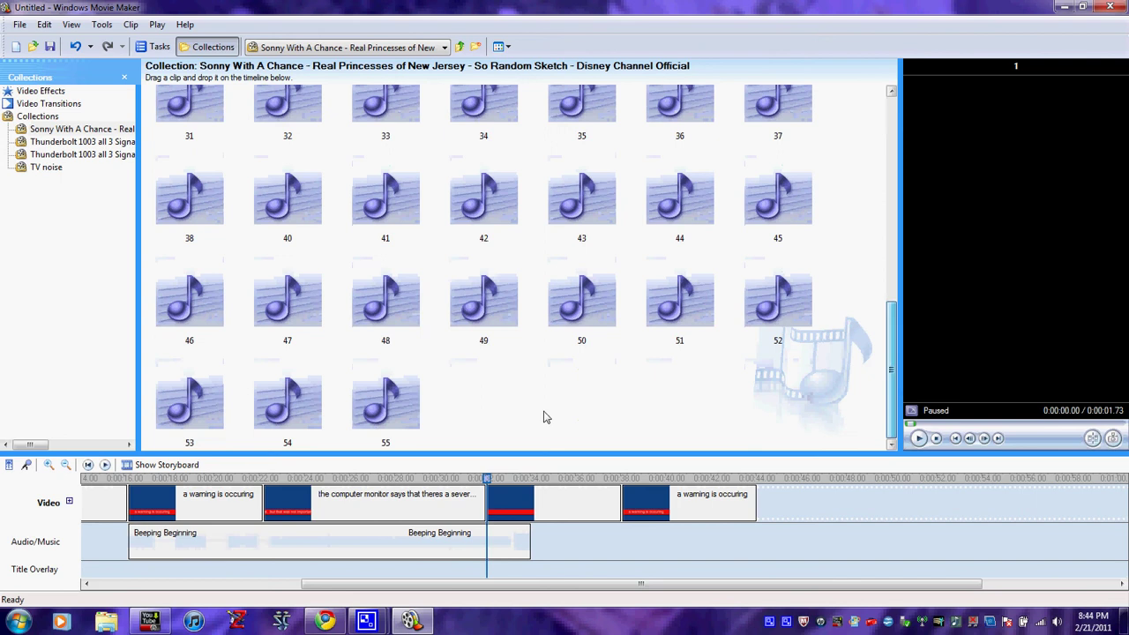
pyautogui.keyDown('shift'); pyautogui.click(388, 406); pyautogui.keyUp('shift')
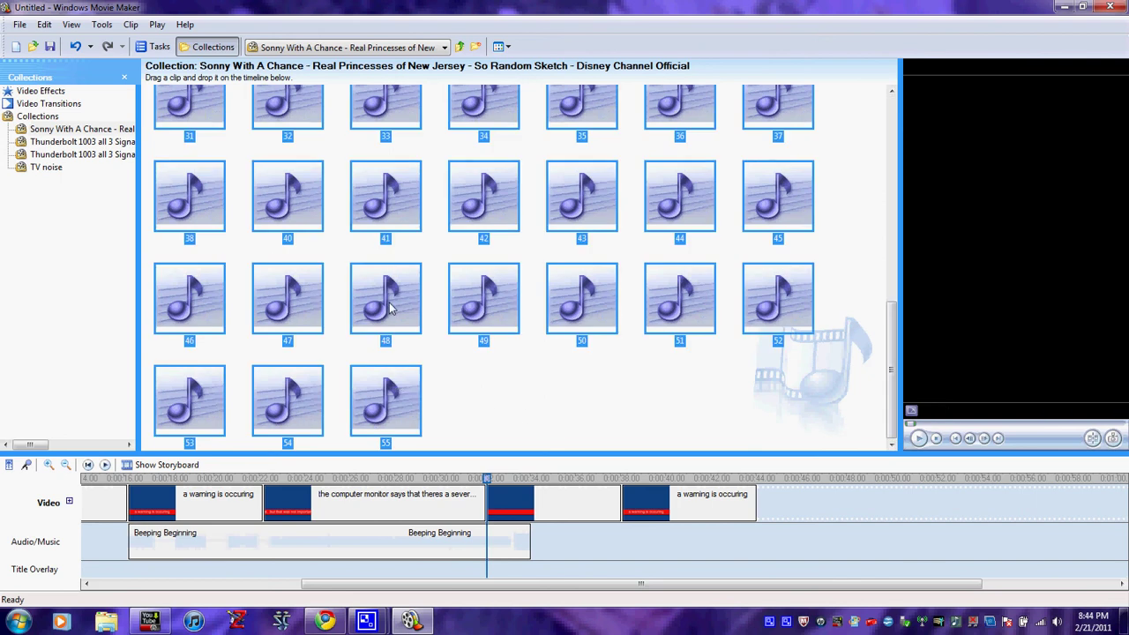
pyautogui.moveTo(527, 536); pyautogui.dragTo(531, 540)
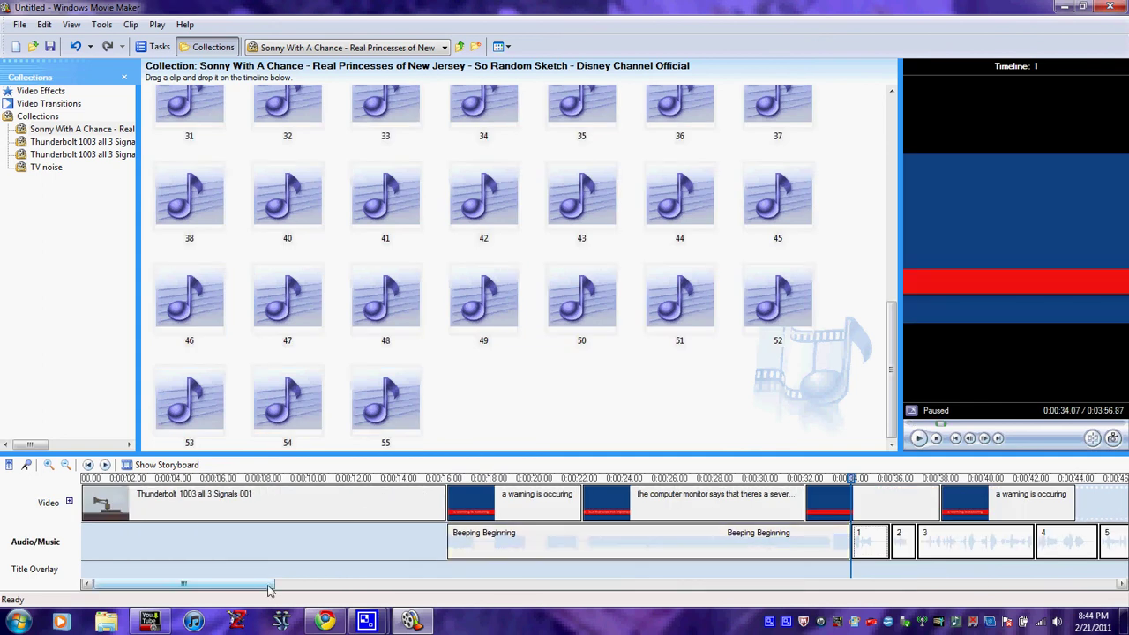
pyautogui.moveTo(269, 589); pyautogui.dragTo(311, 538)
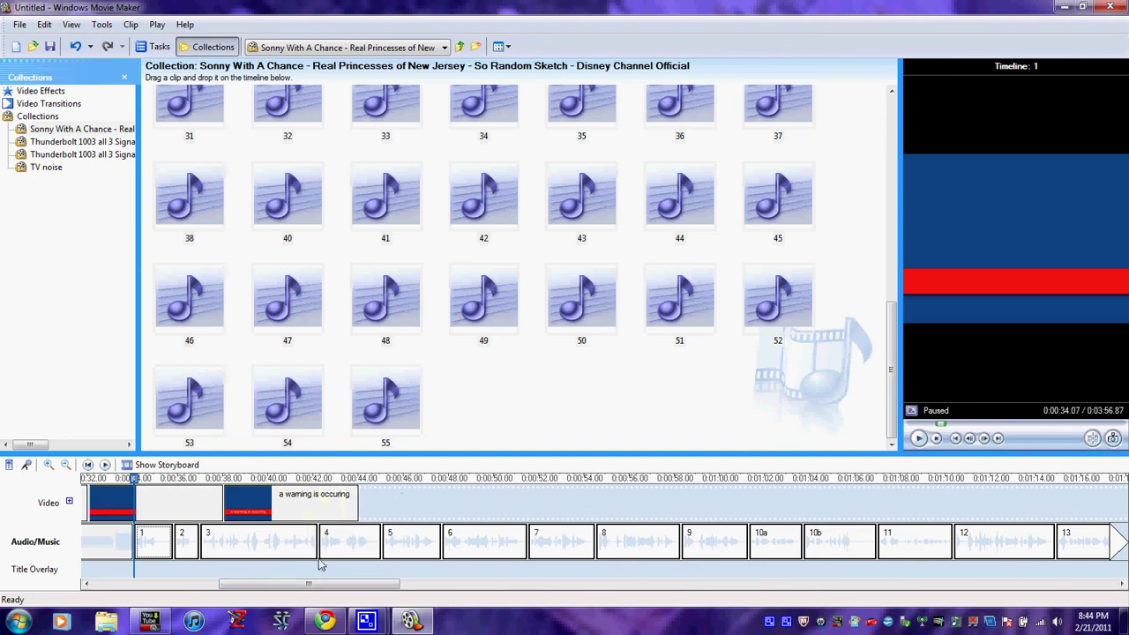
# Step: Delete voice clips 1–55 from the collection
pyautogui.click(355, 502)
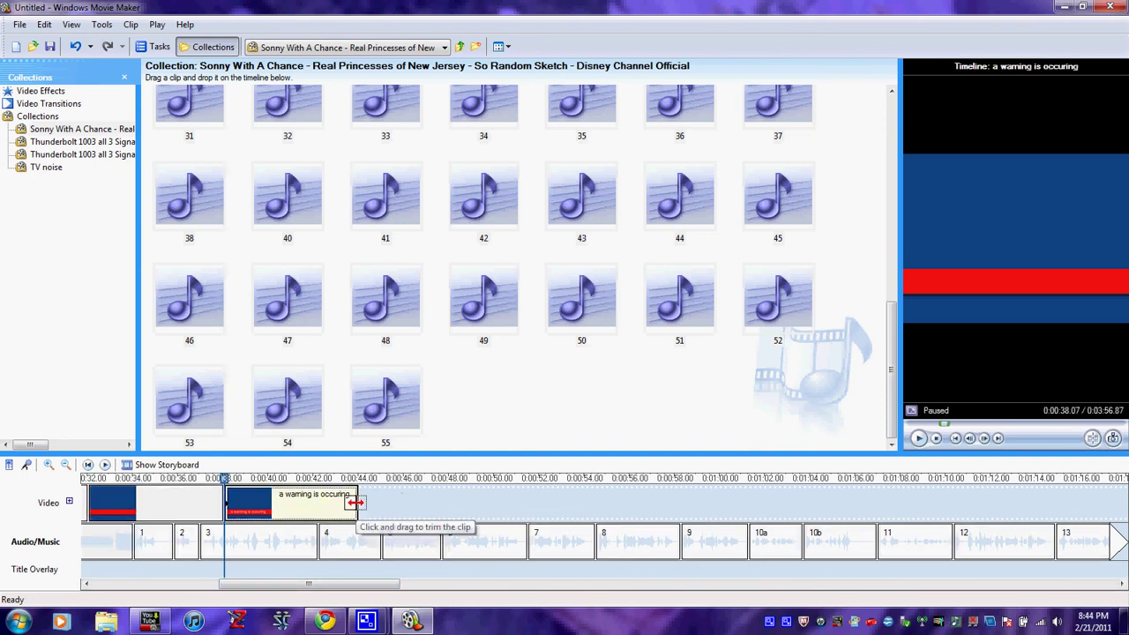
pyautogui.click(373, 403)
pyautogui.scroll(6, 373, 403)
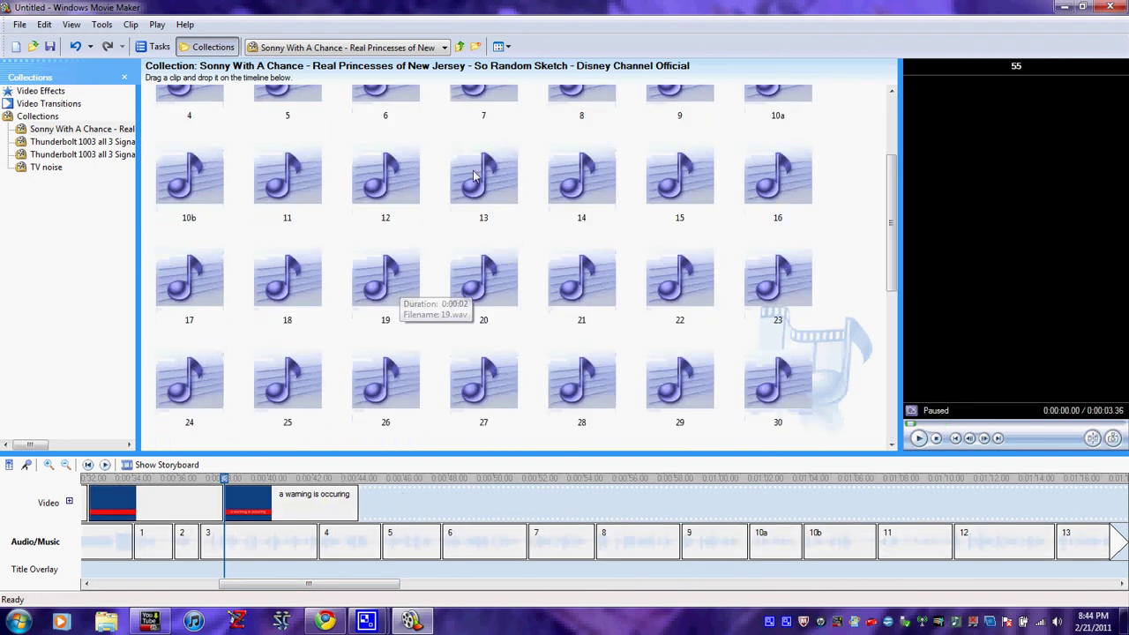
pyautogui.keyDown('shift'); pyautogui.click(584, 121); pyautogui.keyUp('shift')
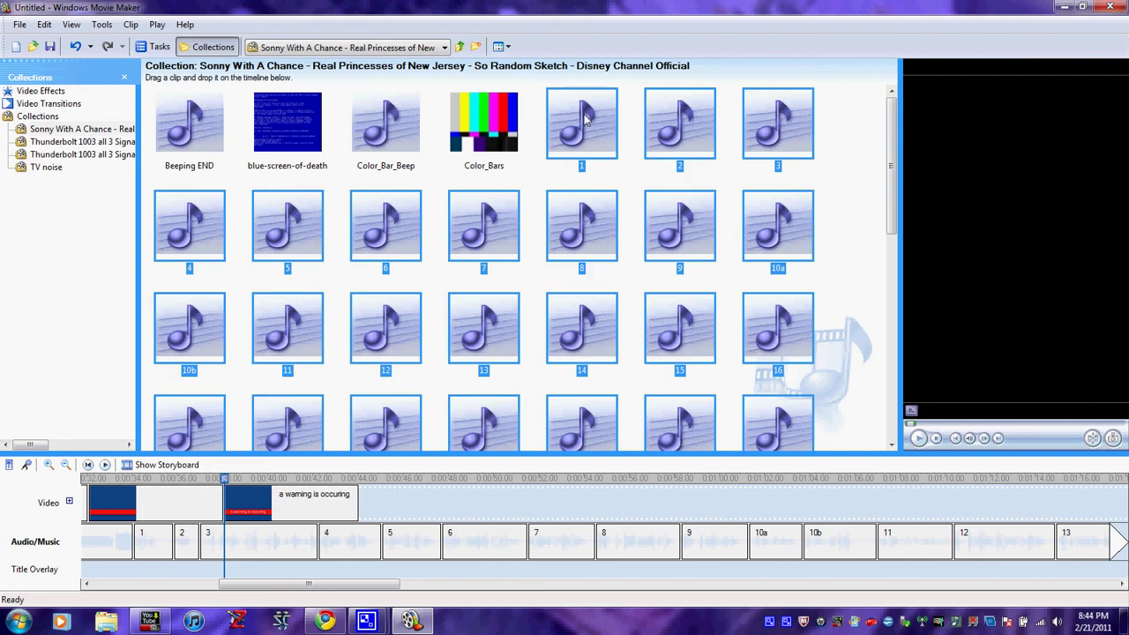
pyautogui.press('Delete')
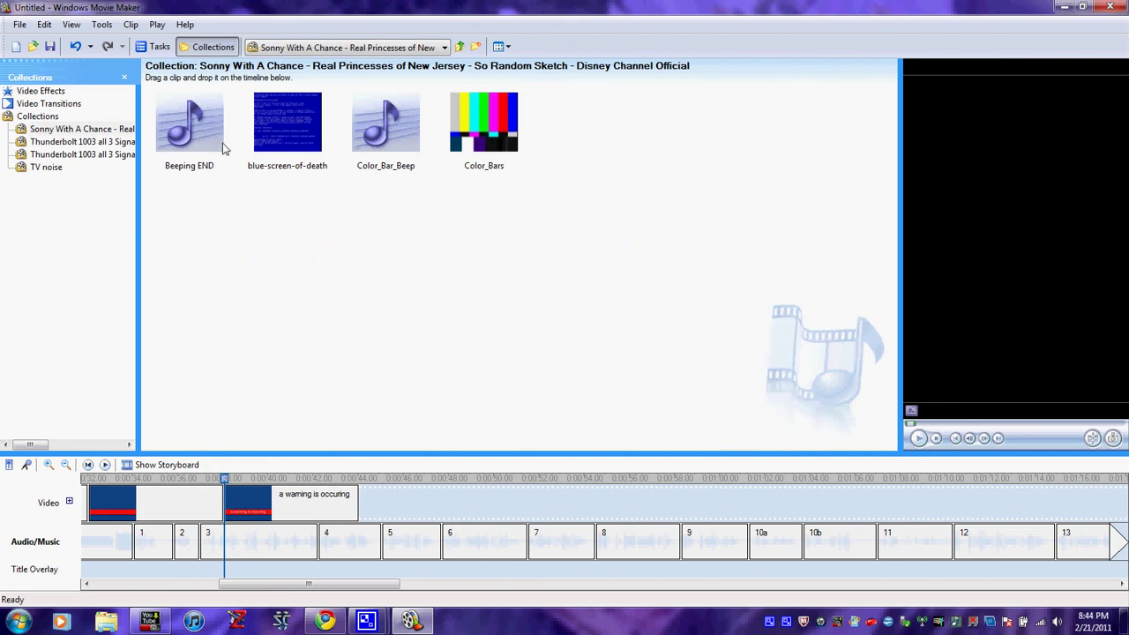
# Step: Paste copies of the blank red-bar title and the warning title at the video track's end
pyautogui.click(130, 502)
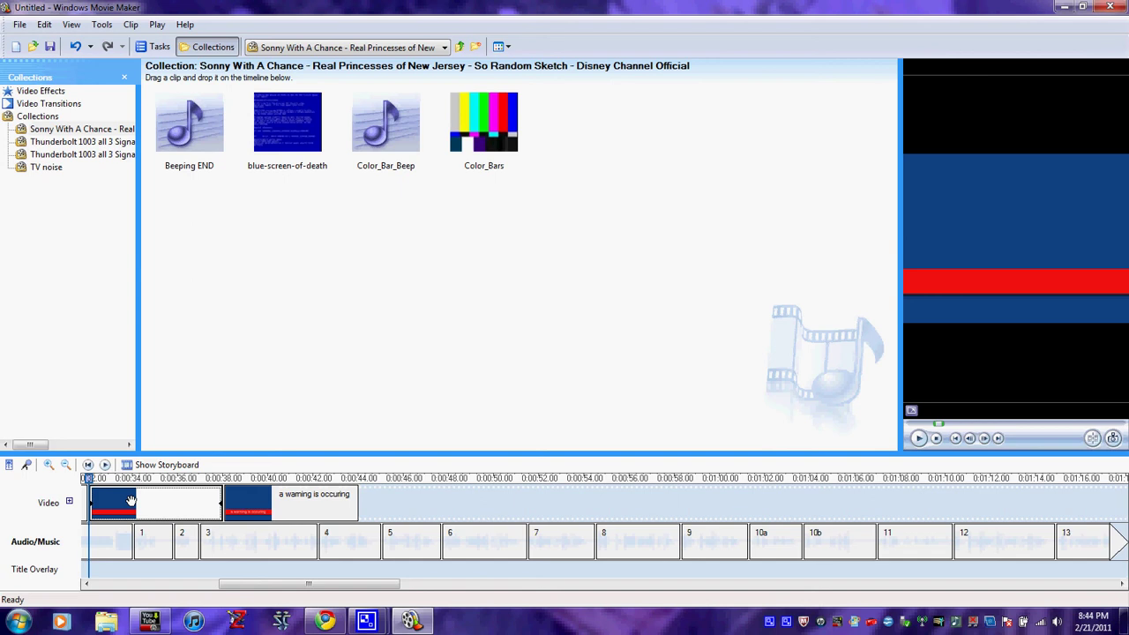
pyautogui.click(383, 491)
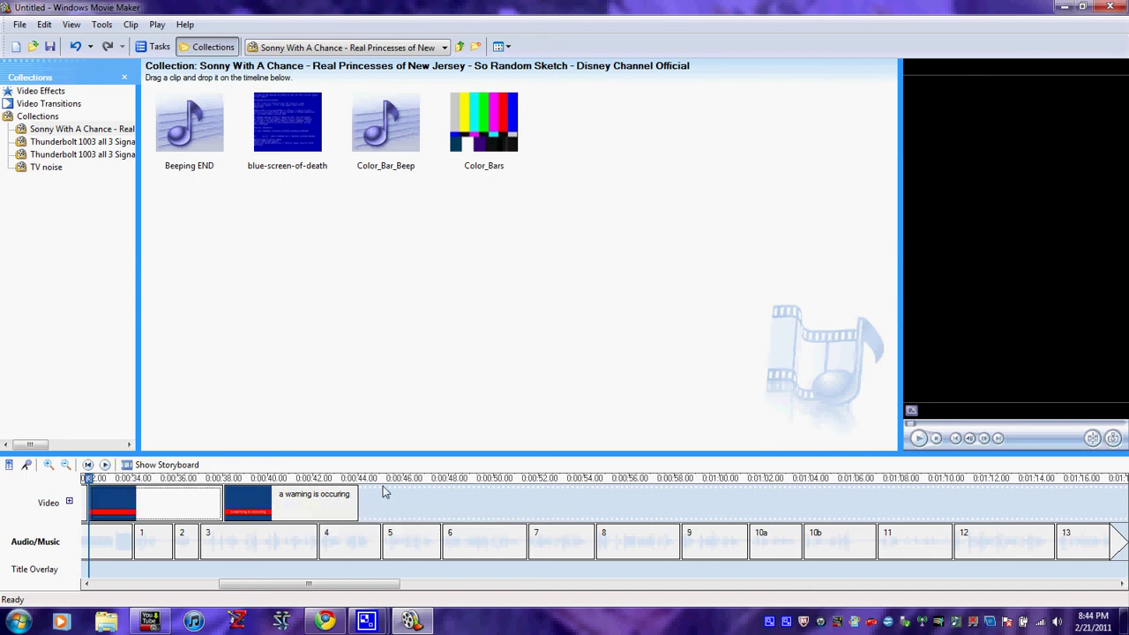
pyautogui.hotkey('ctrl', 'v')
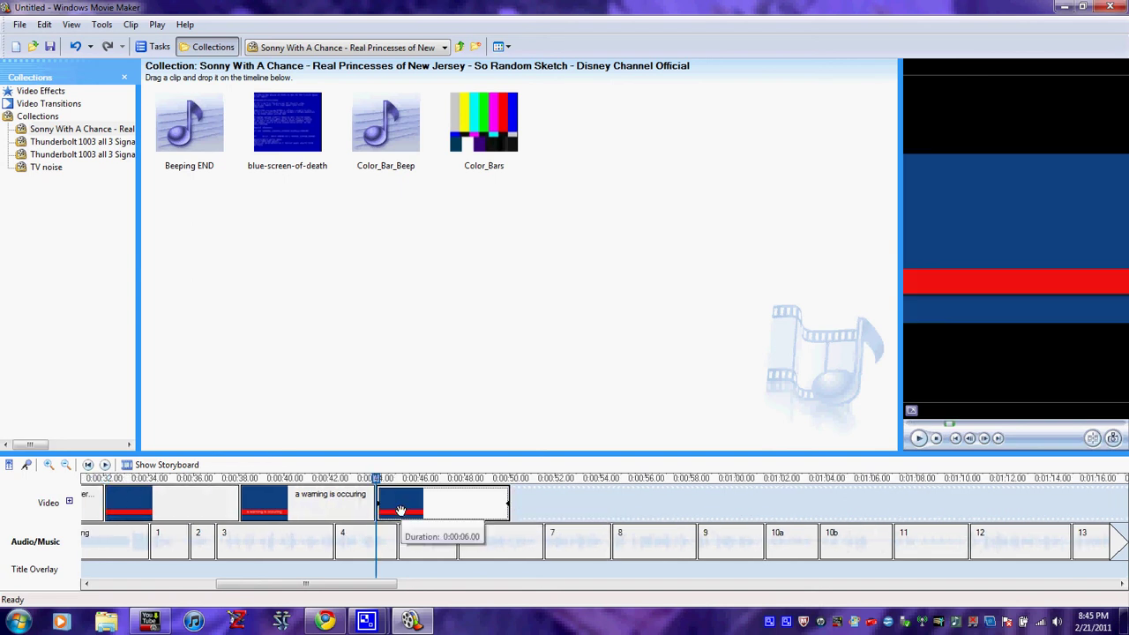
pyautogui.click(330, 505)
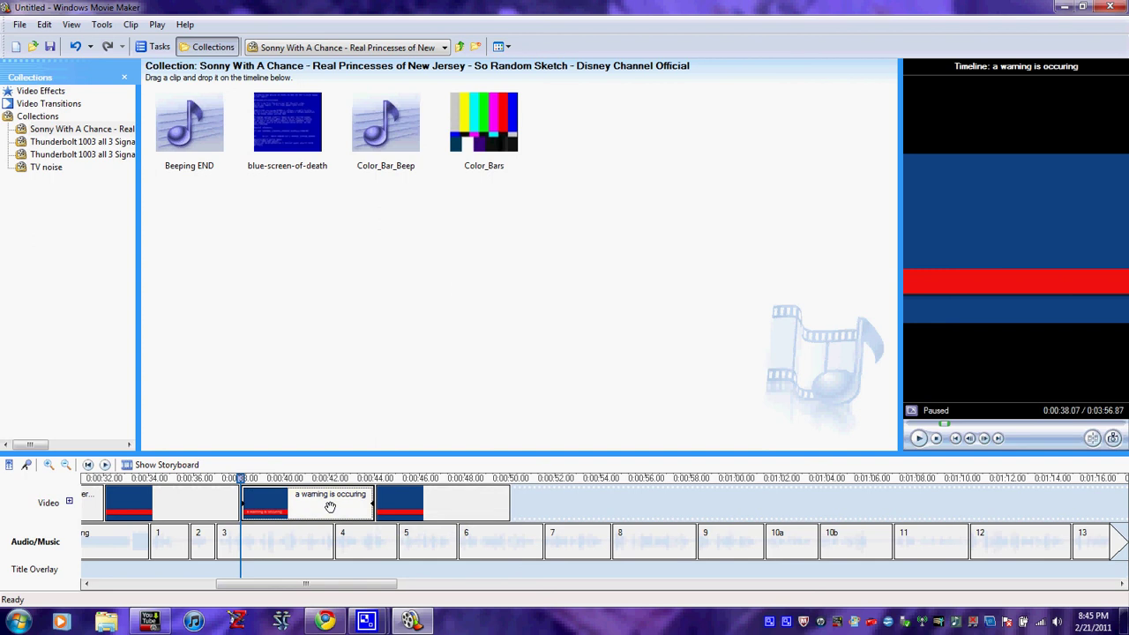
pyautogui.click(538, 490)
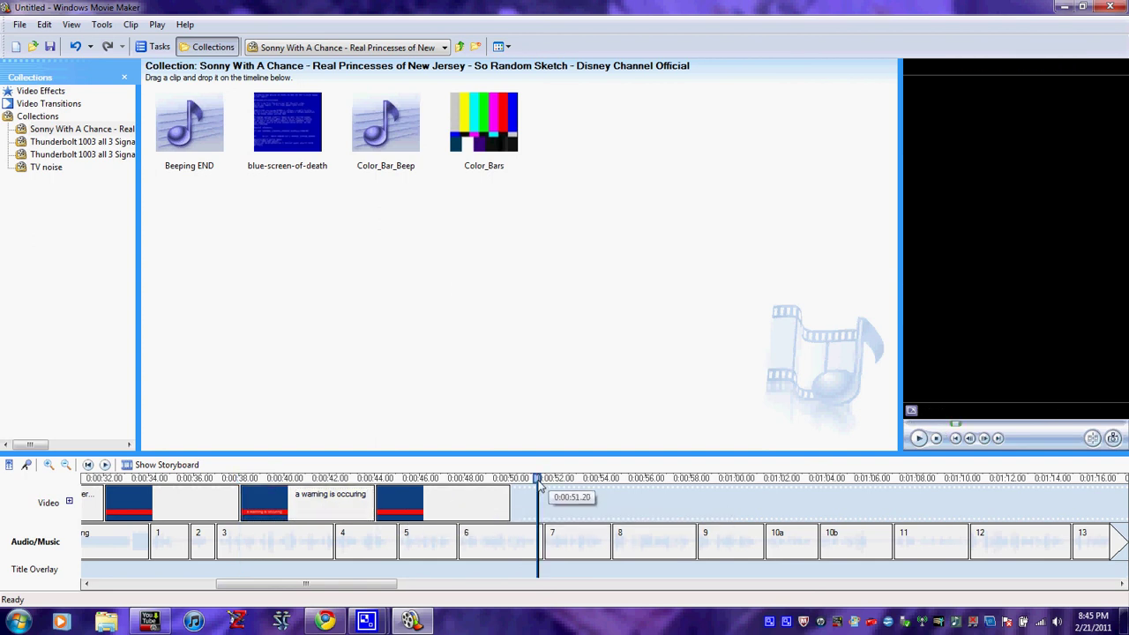
pyautogui.hotkey('ctrl', 'v')
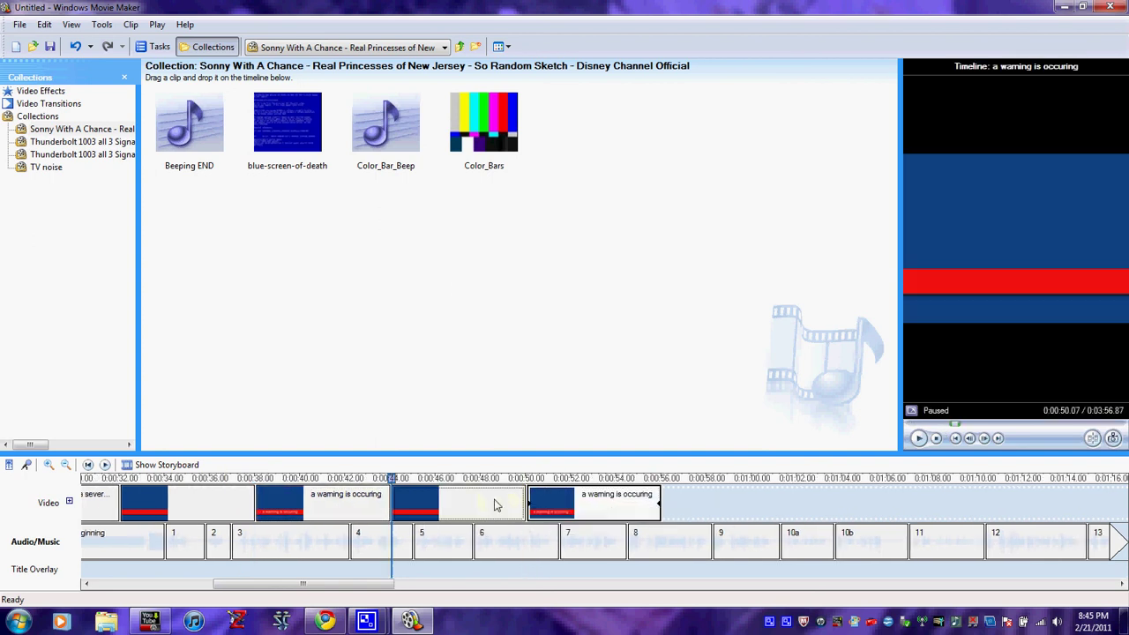
# Step: Lengthen the pasted blank title, stretch the new warning title to 7.60 seconds, and copy it again
pyautogui.moveTo(529, 507); pyautogui.dragTo(550, 509)
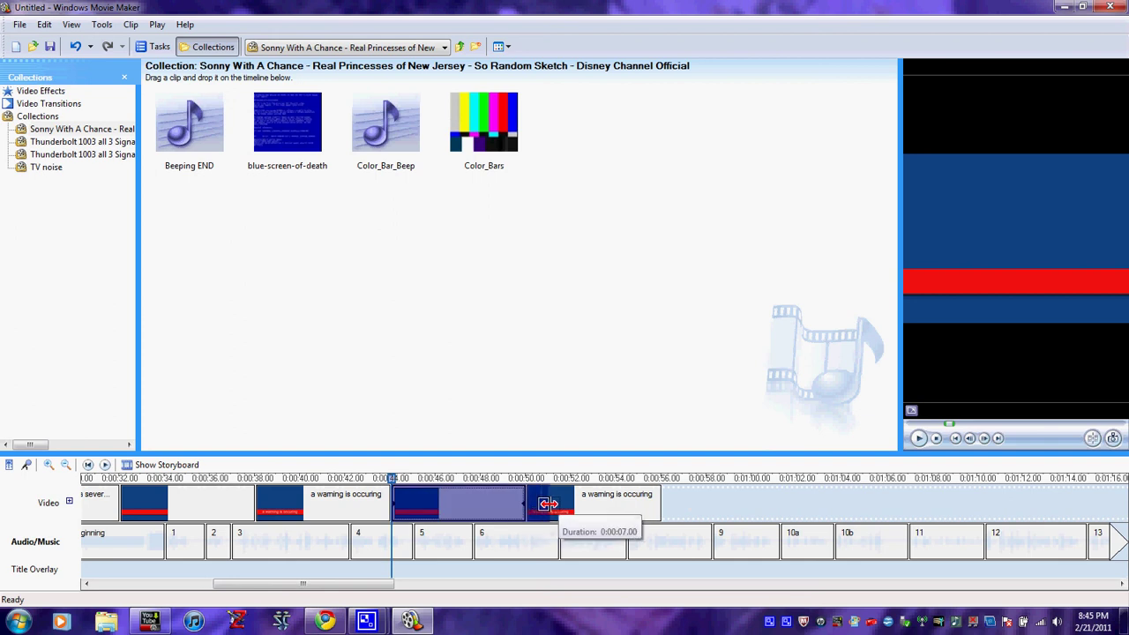
pyautogui.click(631, 504)
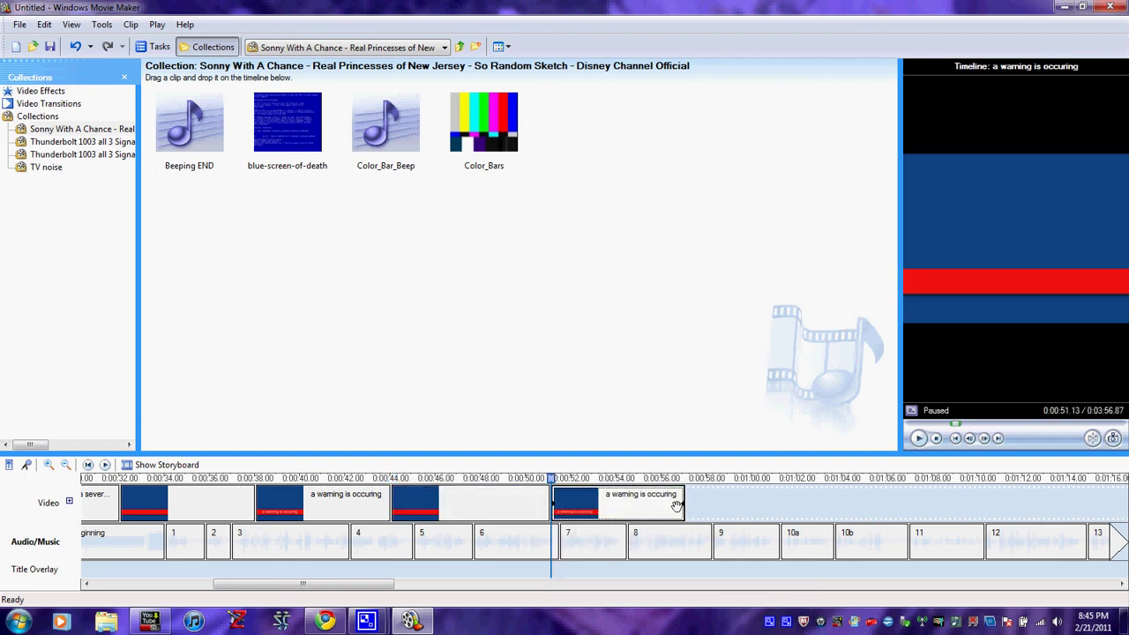
pyautogui.moveTo(680, 505); pyautogui.dragTo(718, 508)
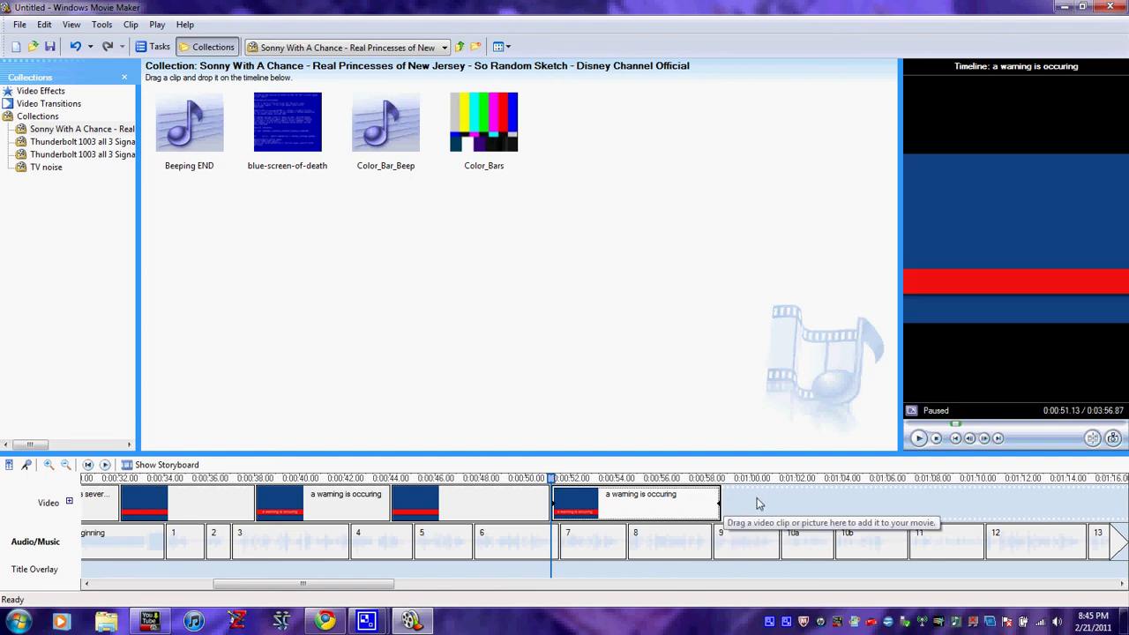
pyautogui.click(757, 503)
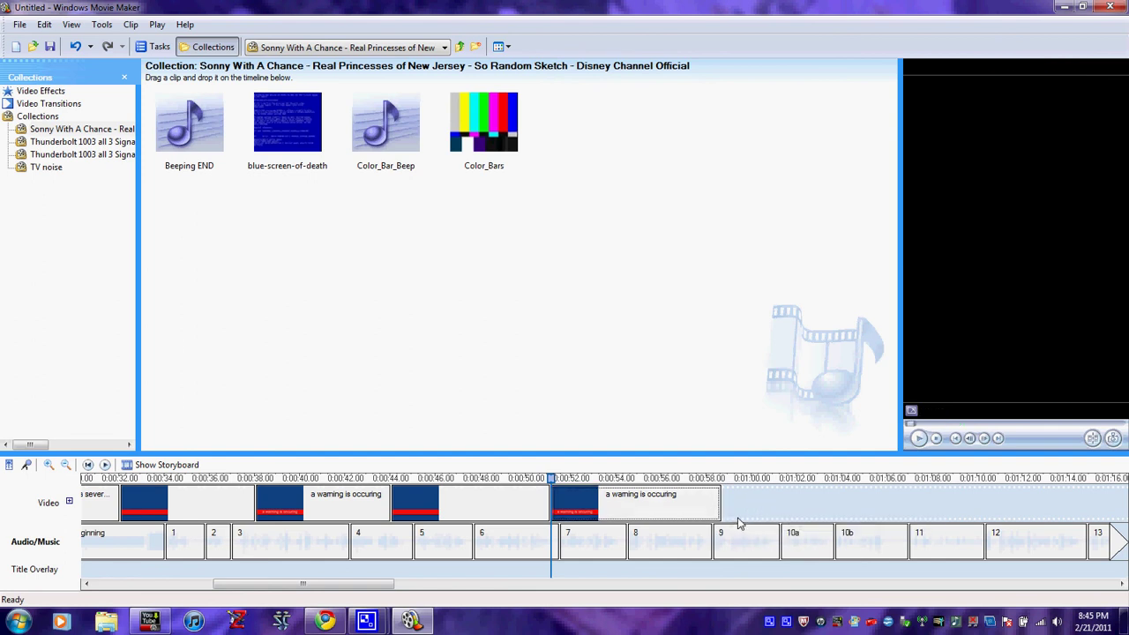
pyautogui.click(356, 509)
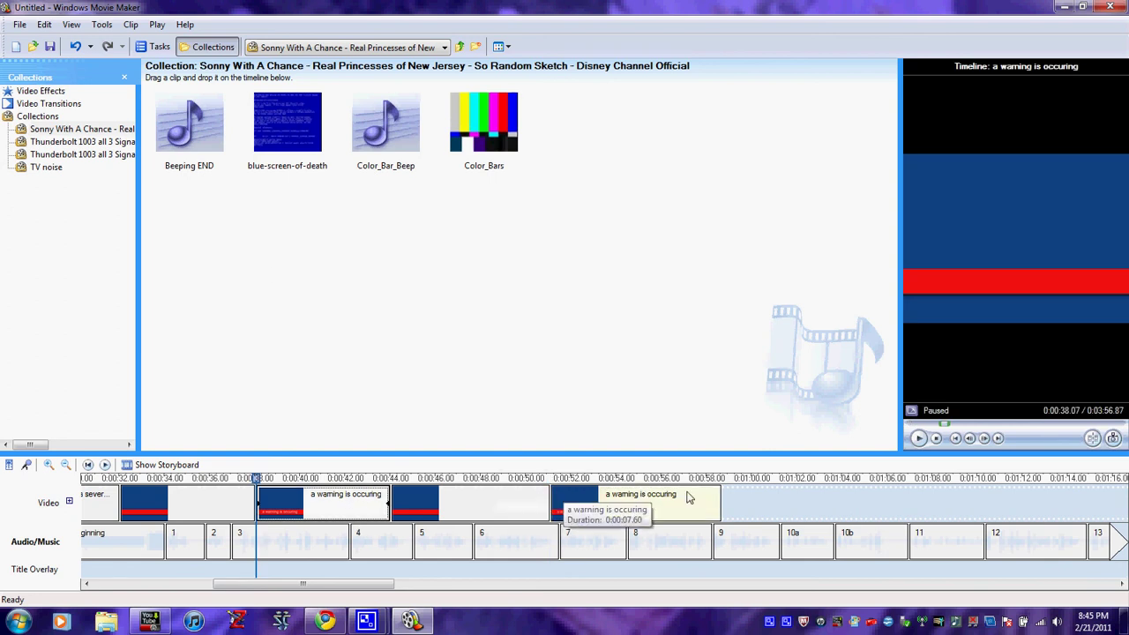
pyautogui.click(743, 504)
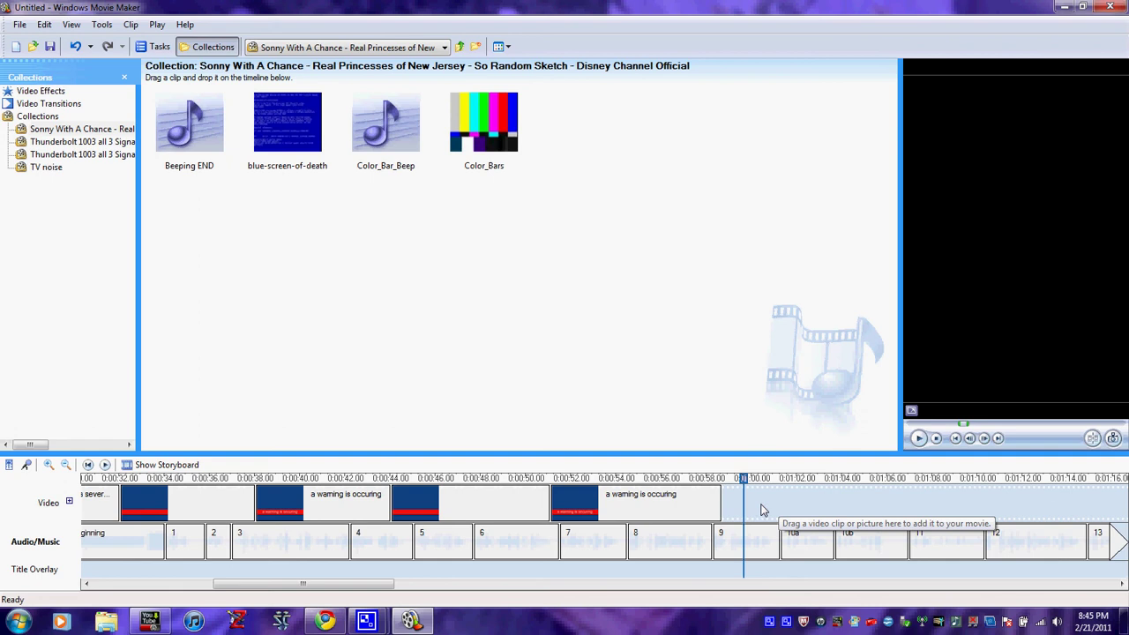
# Step: Paste a warning title at the end and change its text to 'anytime now...'
pyautogui.hotkey('ctrl', 'v')
pyautogui.doubleClick(801, 507)
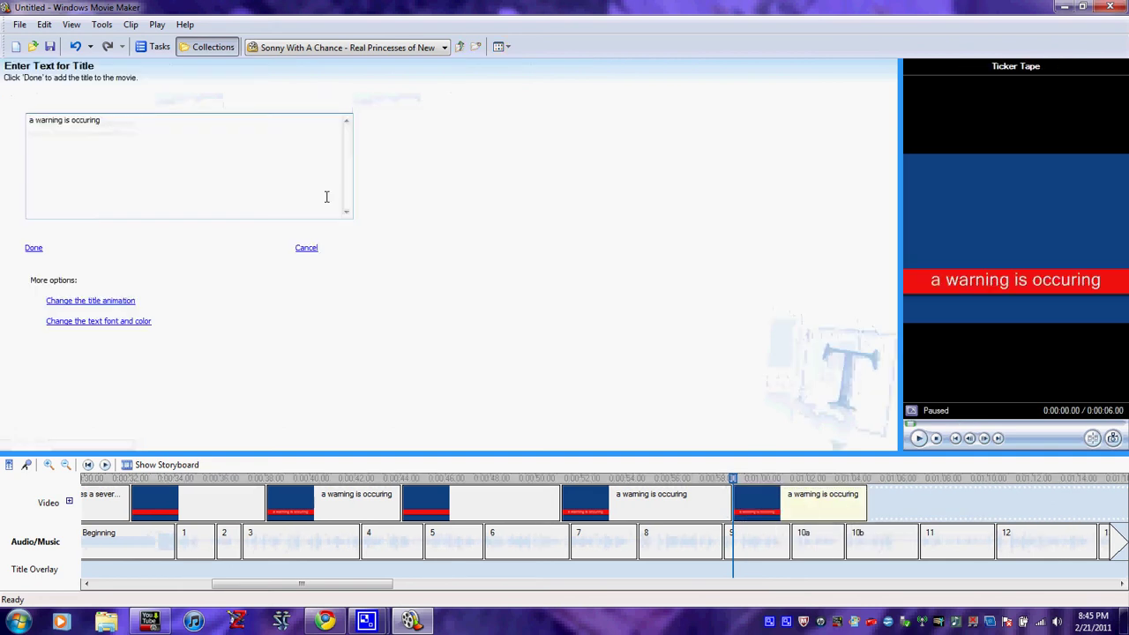
pyautogui.moveTo(106, 120); pyautogui.dragTo(2, 119)
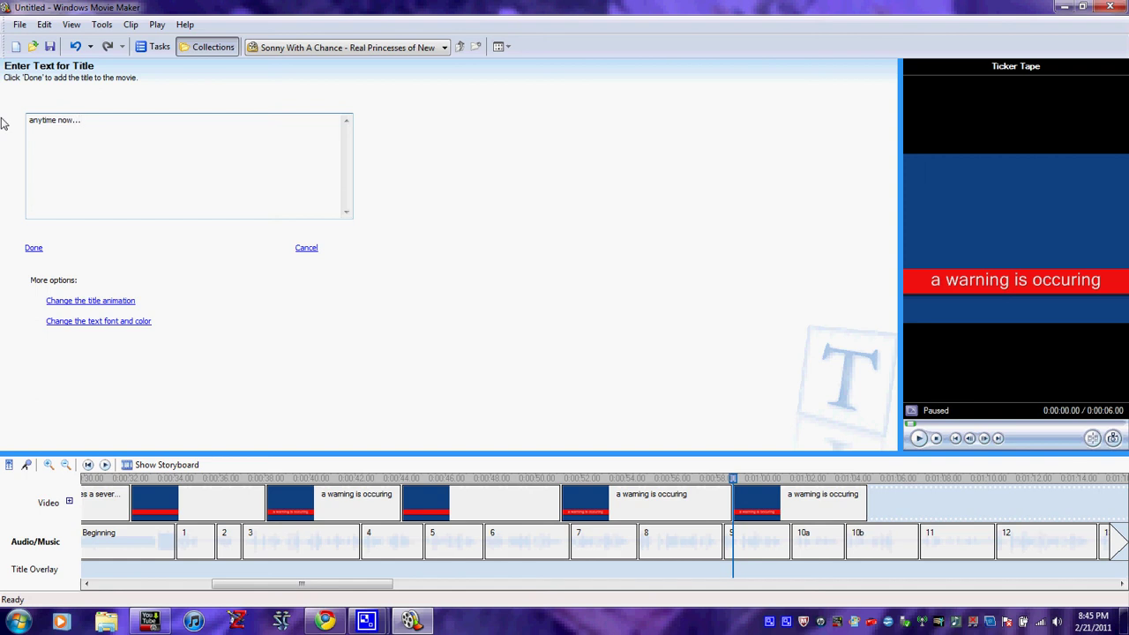
pyautogui.click(33, 248)
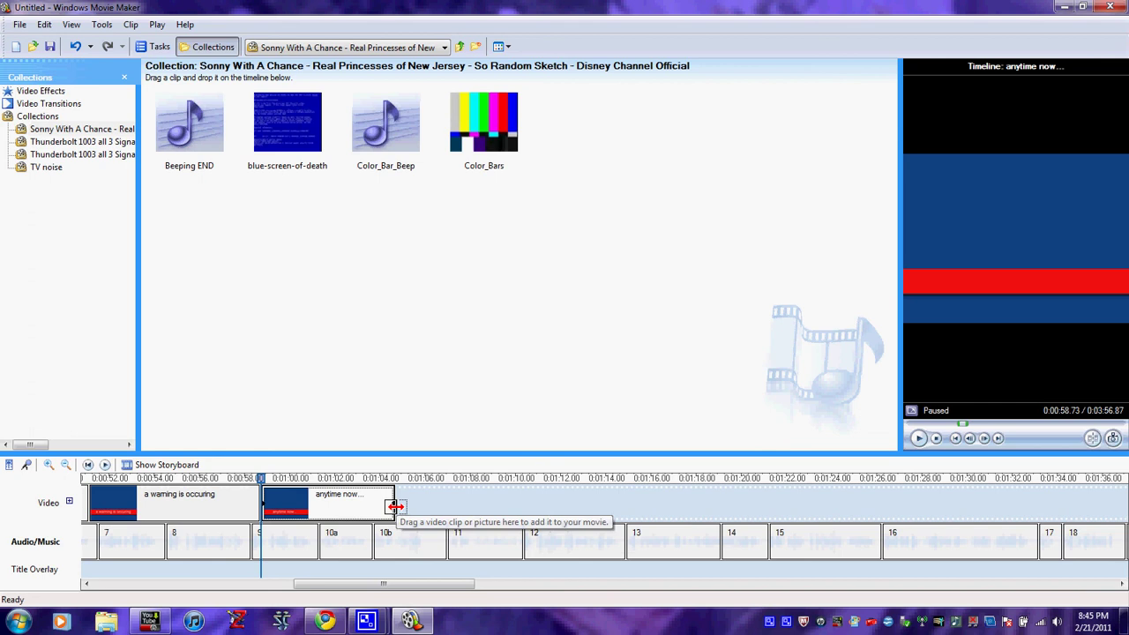
# Step: Lengthen the 'anytime now...' title and paste a copied blue warning clip later along the track
pyautogui.moveTo(390, 504); pyautogui.dragTo(554, 504)
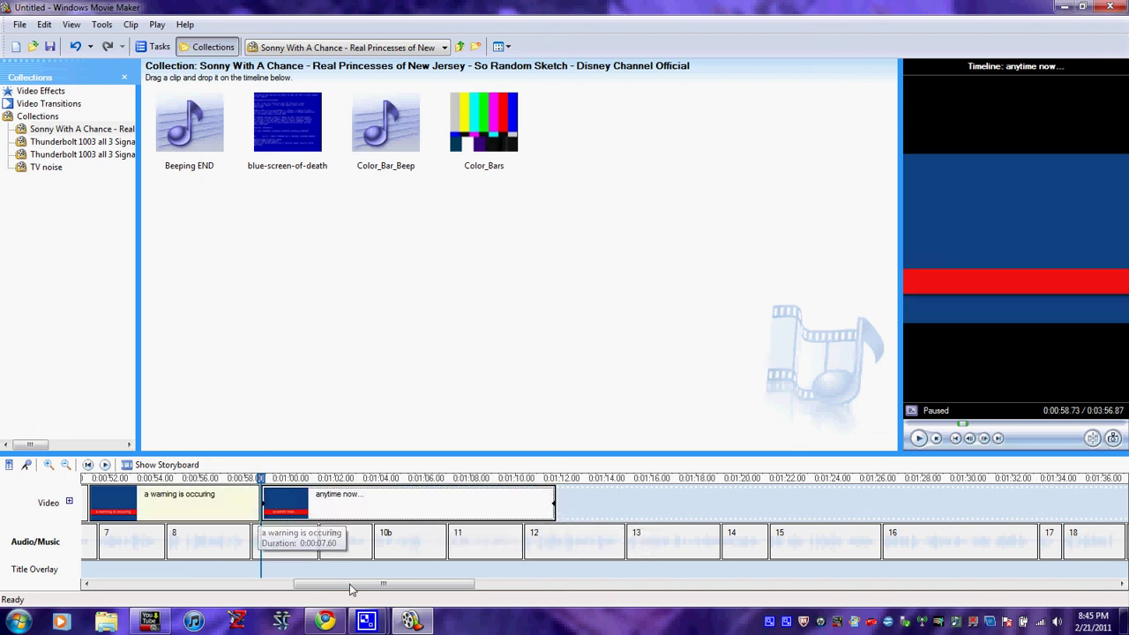
pyautogui.moveTo(383, 587); pyautogui.dragTo(344, 588)
pyautogui.click(286, 512)
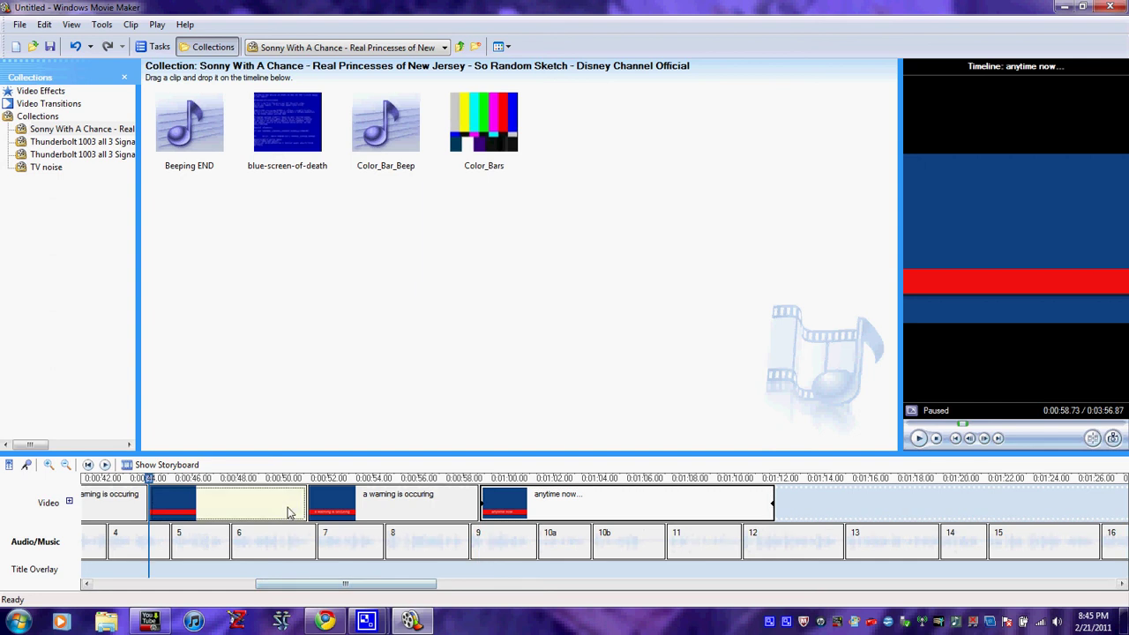
pyautogui.hotkey('ctrl', 'v')
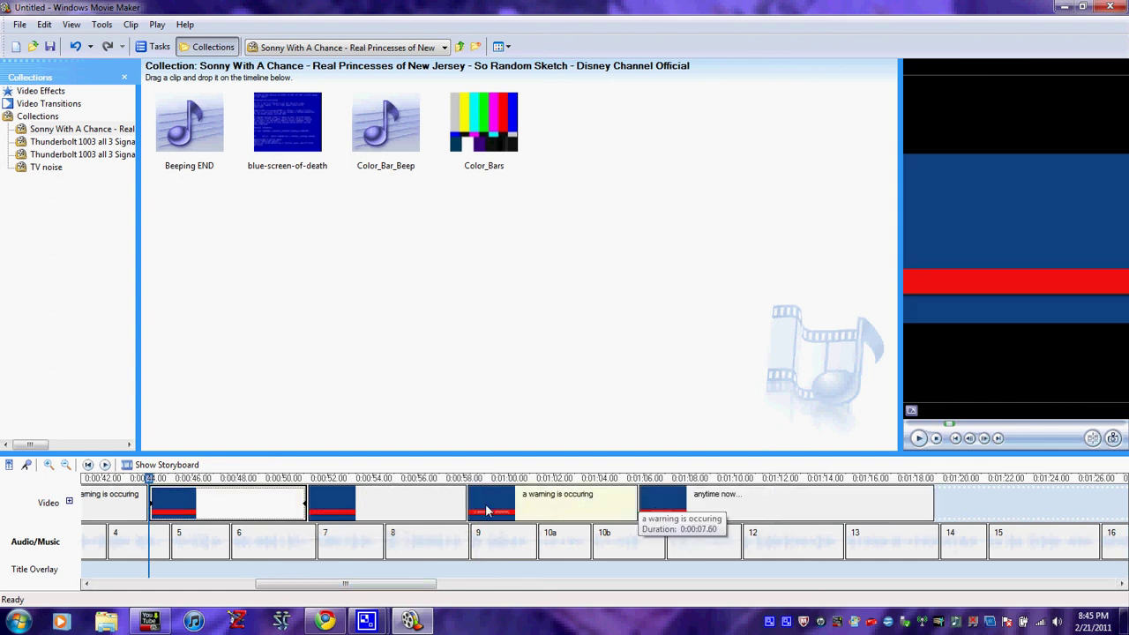
pyautogui.moveTo(296, 507); pyautogui.dragTo(891, 518)
pyautogui.moveTo(421, 588); pyautogui.dragTo(510, 588)
pyautogui.moveTo(424, 507); pyautogui.dragTo(579, 509)
pyautogui.moveTo(479, 585); pyautogui.dragTo(410, 585)
# Step: Move the 'a warning is occuring' clip to about 1:26, extend it to about 10 seconds, and preview voice clip 42
pyautogui.click(349, 504)
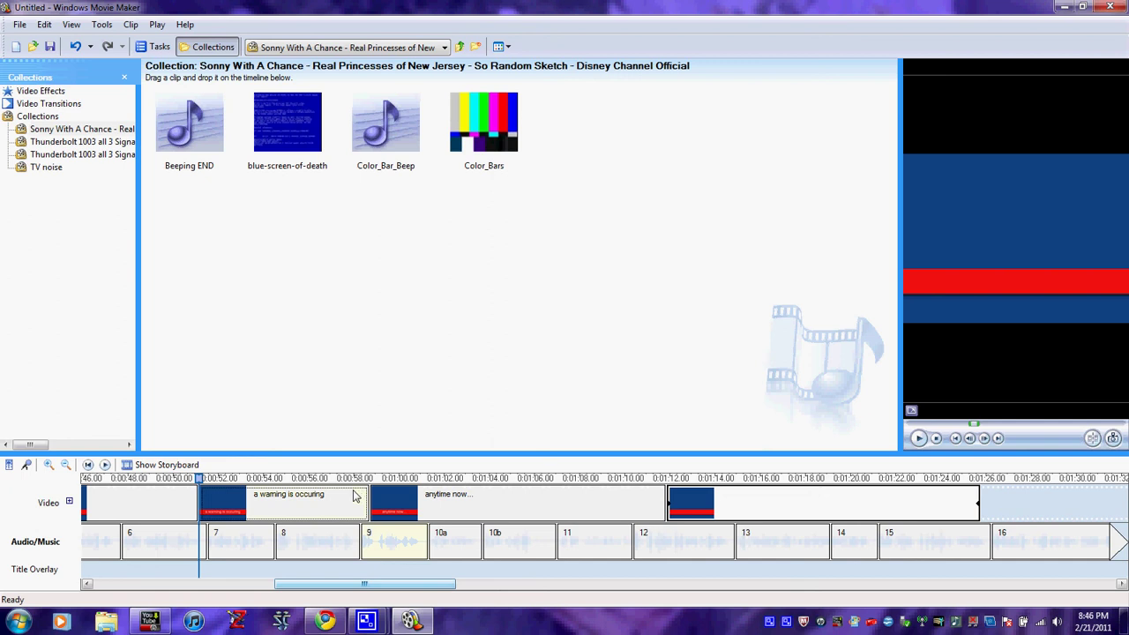
pyautogui.click(984, 479)
pyautogui.hotkey('ctrl', 'z')
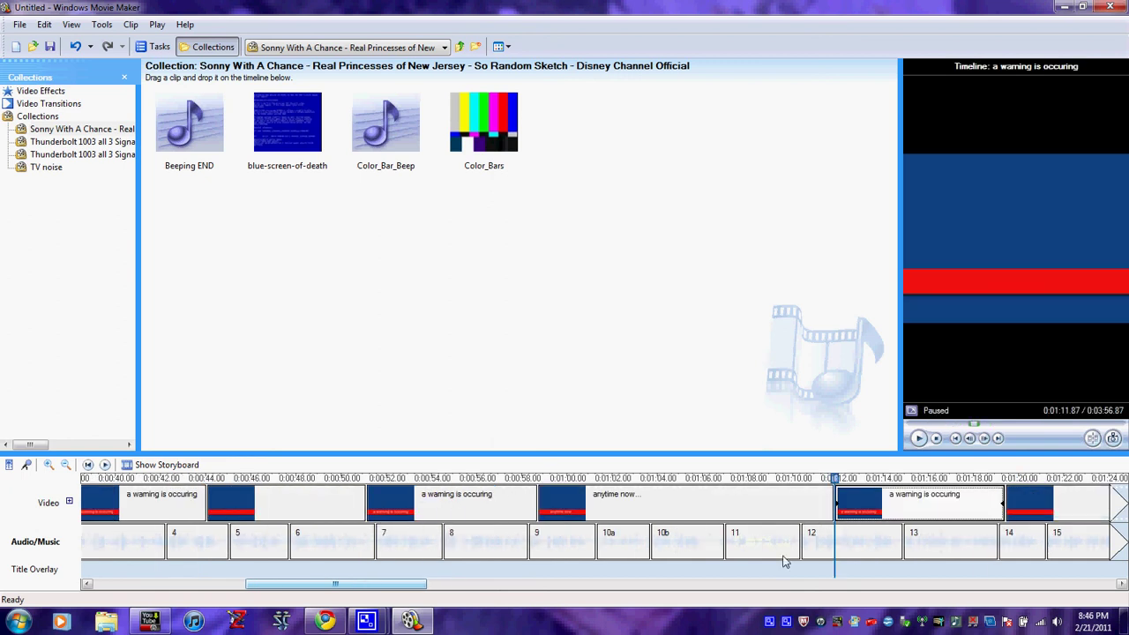
pyautogui.moveTo(417, 589); pyautogui.dragTo(514, 588)
pyautogui.moveTo(399, 508); pyautogui.dragTo(767, 510)
pyautogui.moveTo(492, 589); pyautogui.dragTo(537, 584)
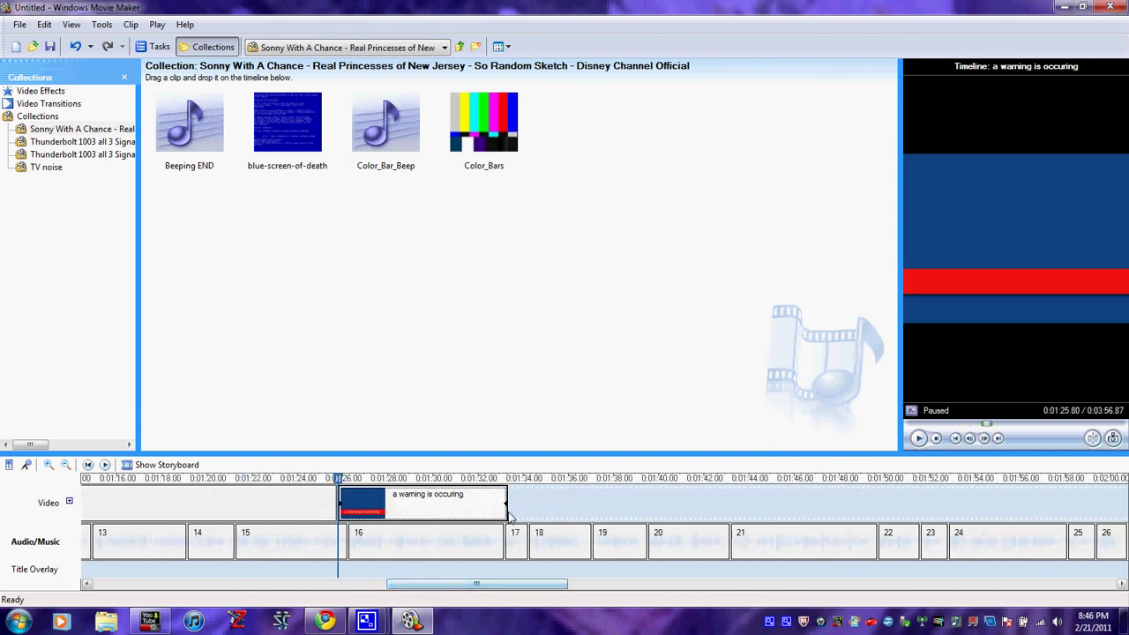
pyautogui.moveTo(507, 505); pyautogui.dragTo(563, 506)
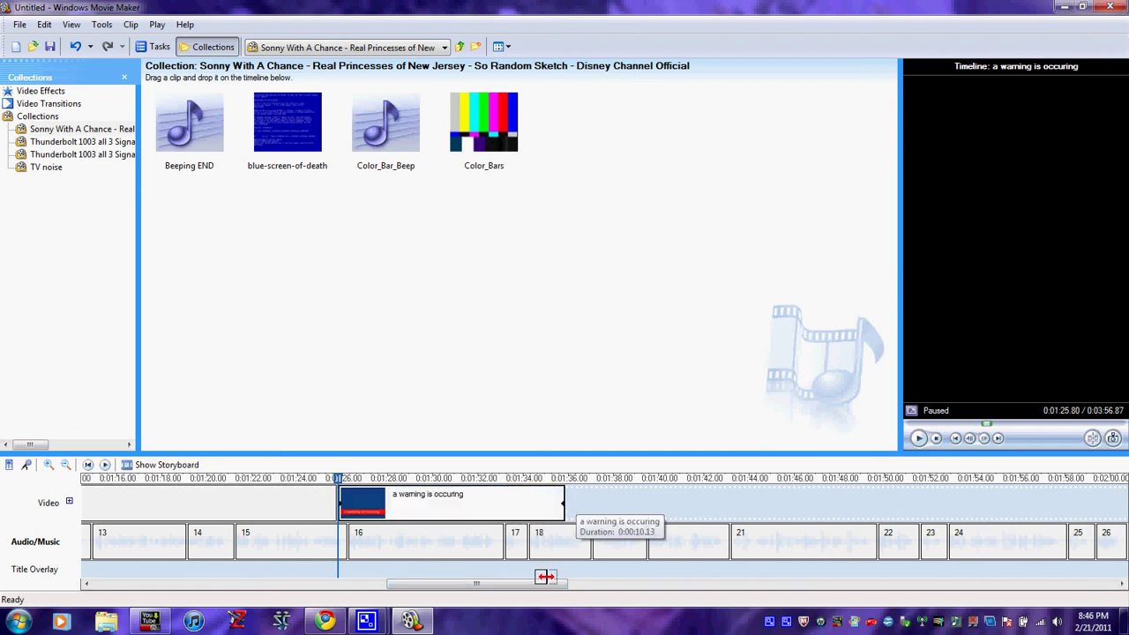
pyautogui.moveTo(549, 587); pyautogui.dragTo(783, 572)
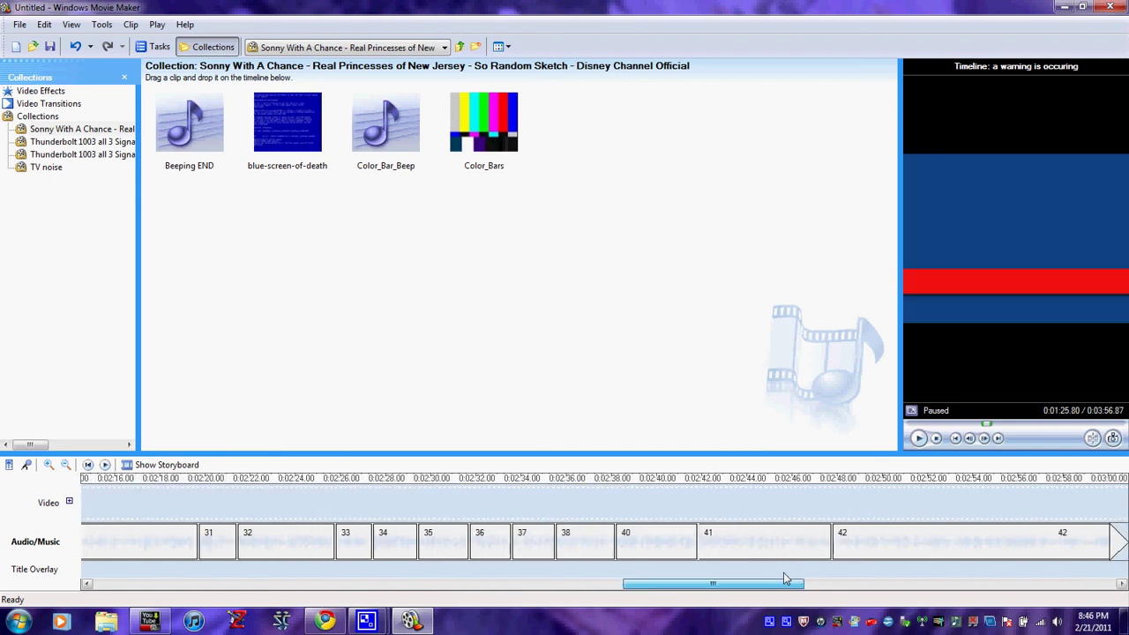
pyautogui.click(843, 547)
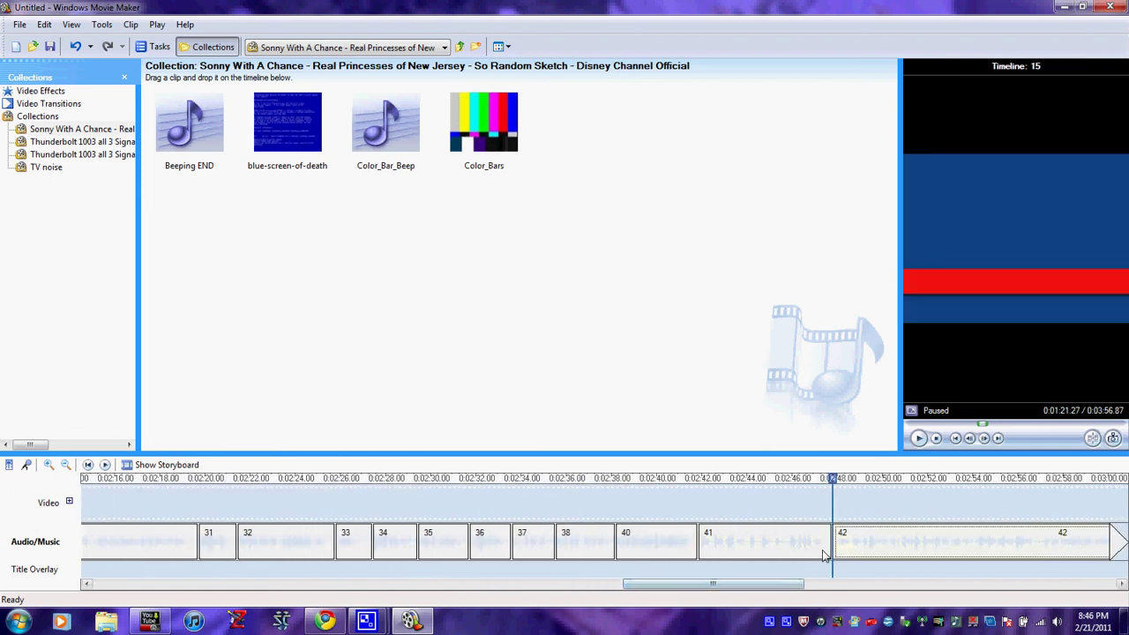
pyautogui.click(920, 439)
pyautogui.moveTo(780, 591); pyautogui.dragTo(520, 583)
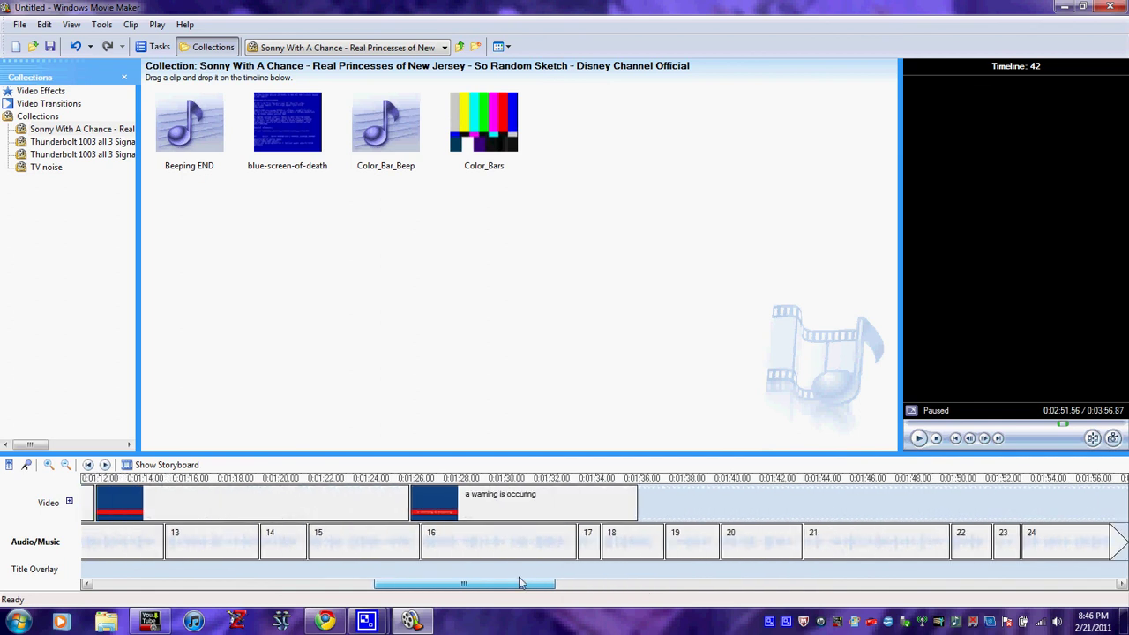
# Step: Paste a copy of the blue-screen clip at about 1:37
pyautogui.click(415, 514)
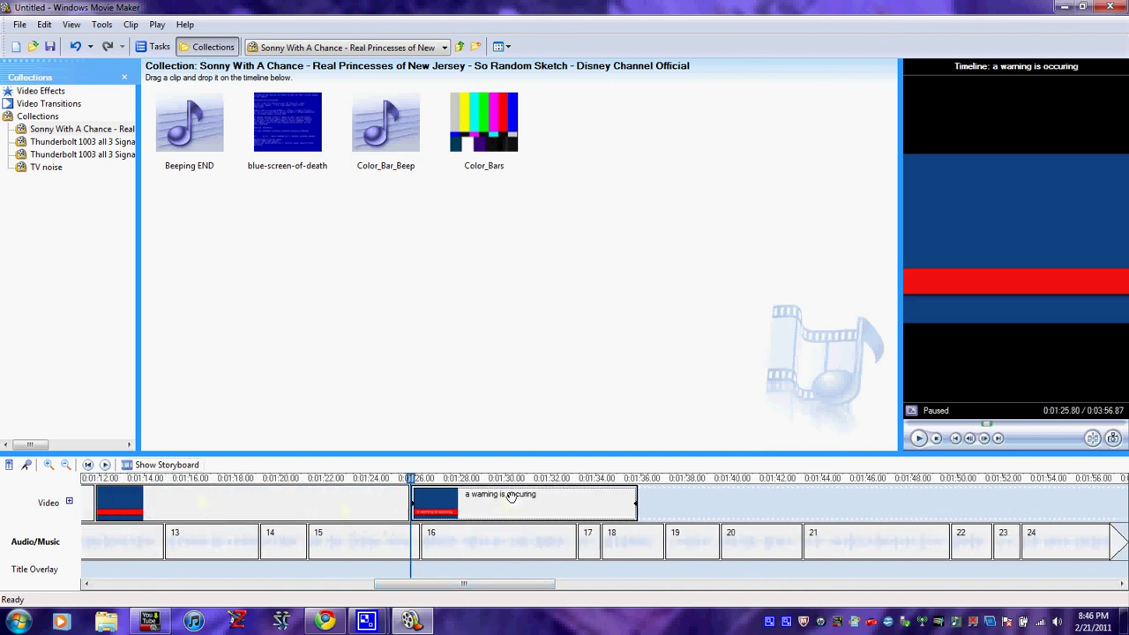
pyautogui.click(331, 497)
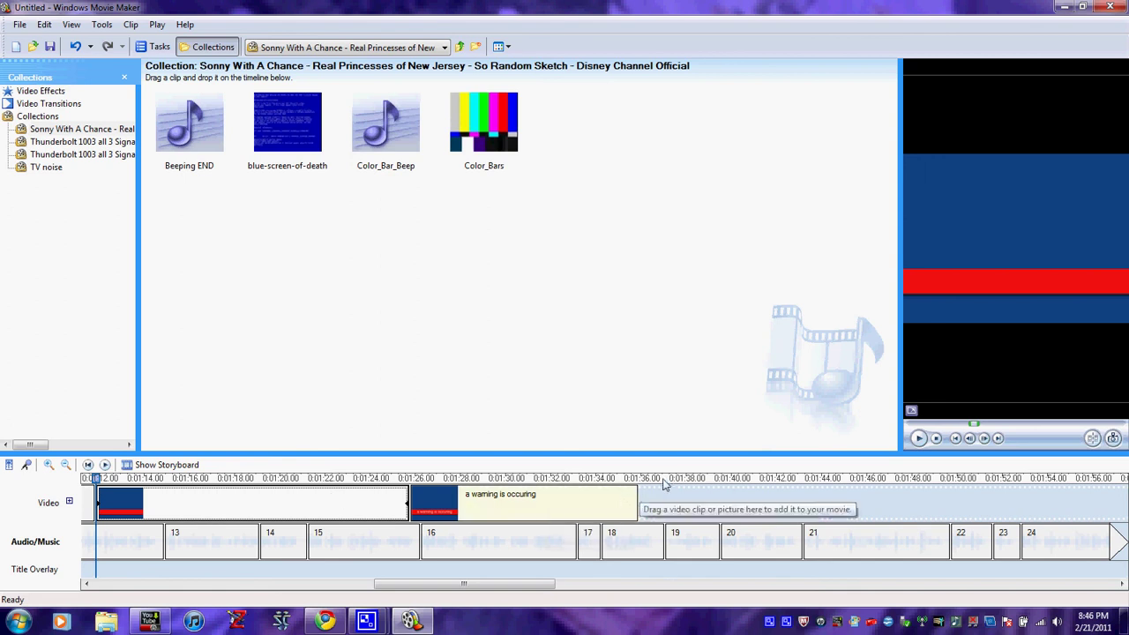
pyautogui.click(666, 508)
pyautogui.hotkey('ctrl', 'v')
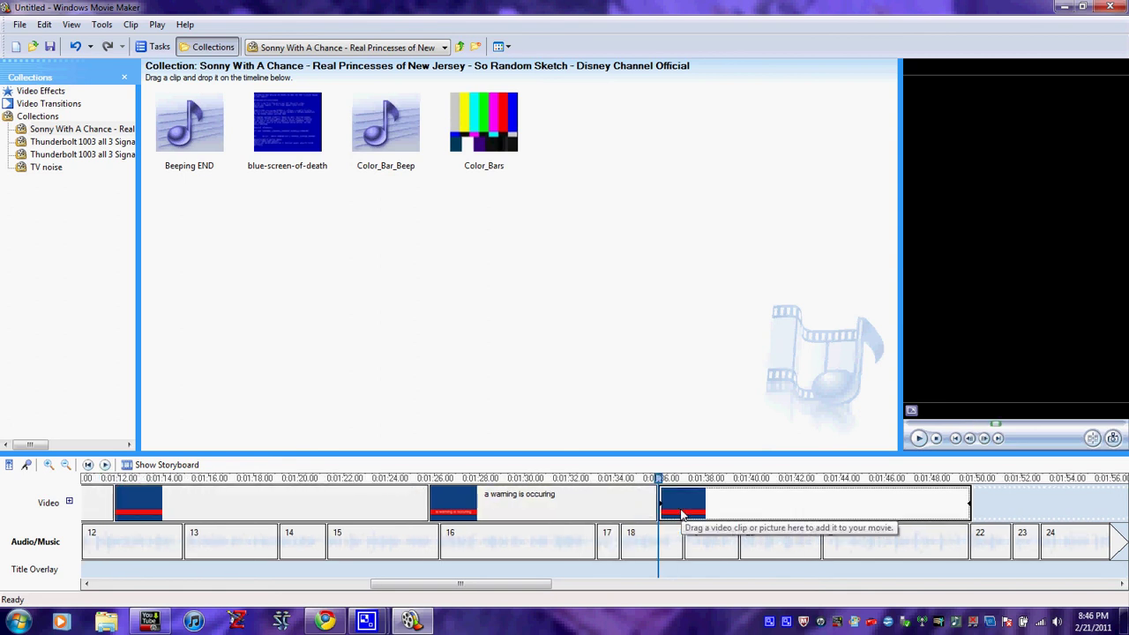
pyautogui.moveTo(540, 584); pyautogui.dragTo(609, 586)
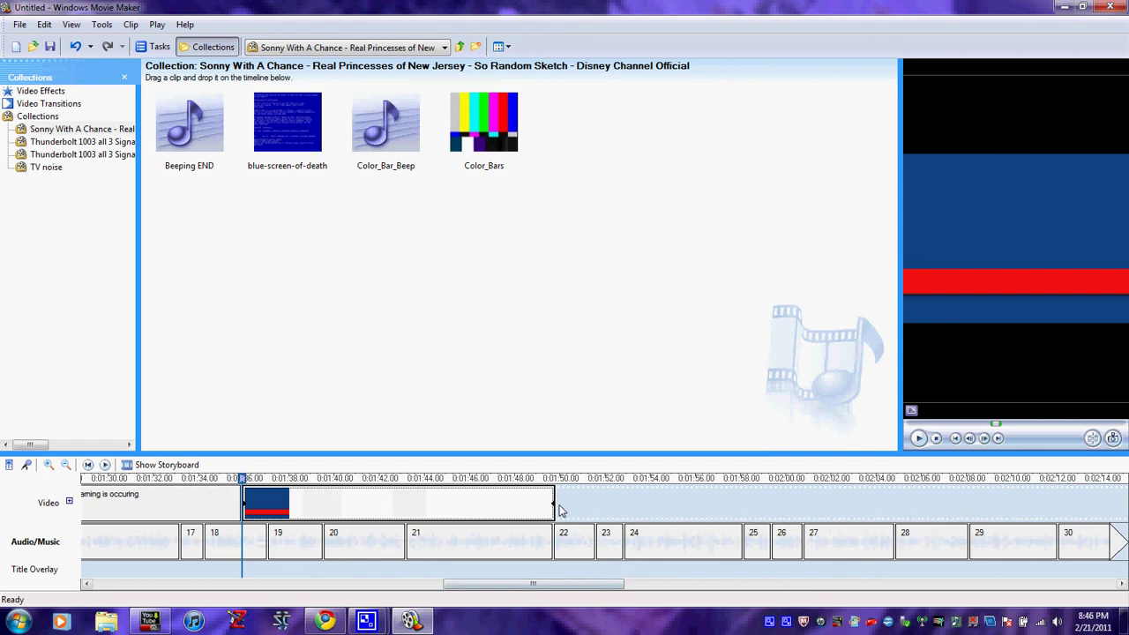
pyautogui.moveTo(553, 503); pyautogui.dragTo(1104, 501)
pyautogui.moveTo(484, 590); pyautogui.dragTo(205, 582)
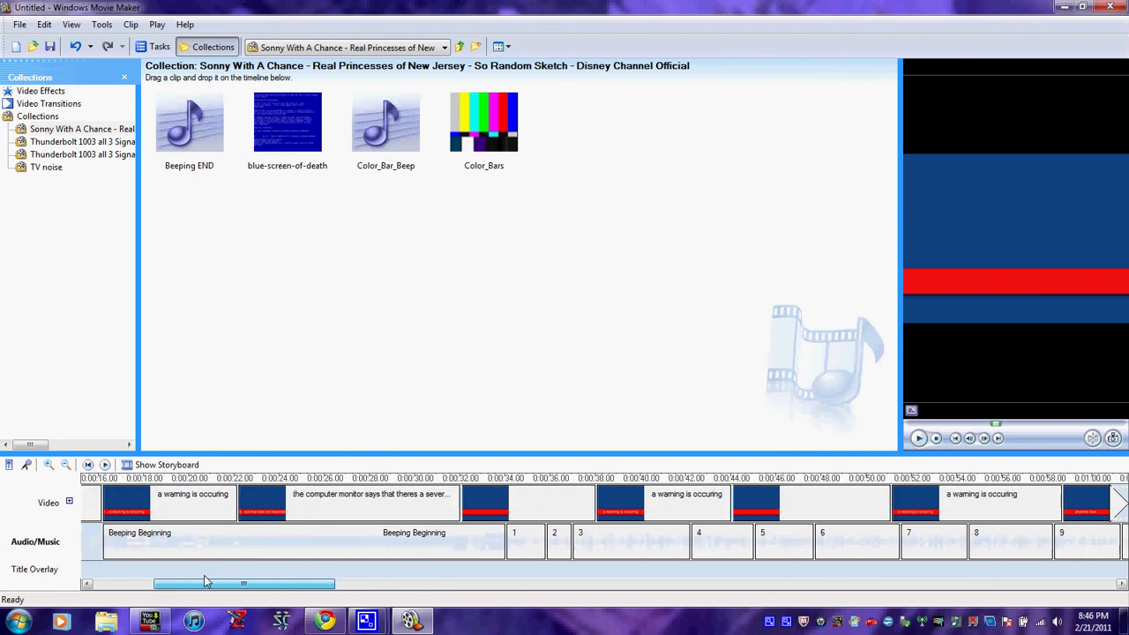
# Step: Paste the 'a warning is occuring' title near 2:14 and stretch it to about 18 seconds
pyautogui.click(174, 496)
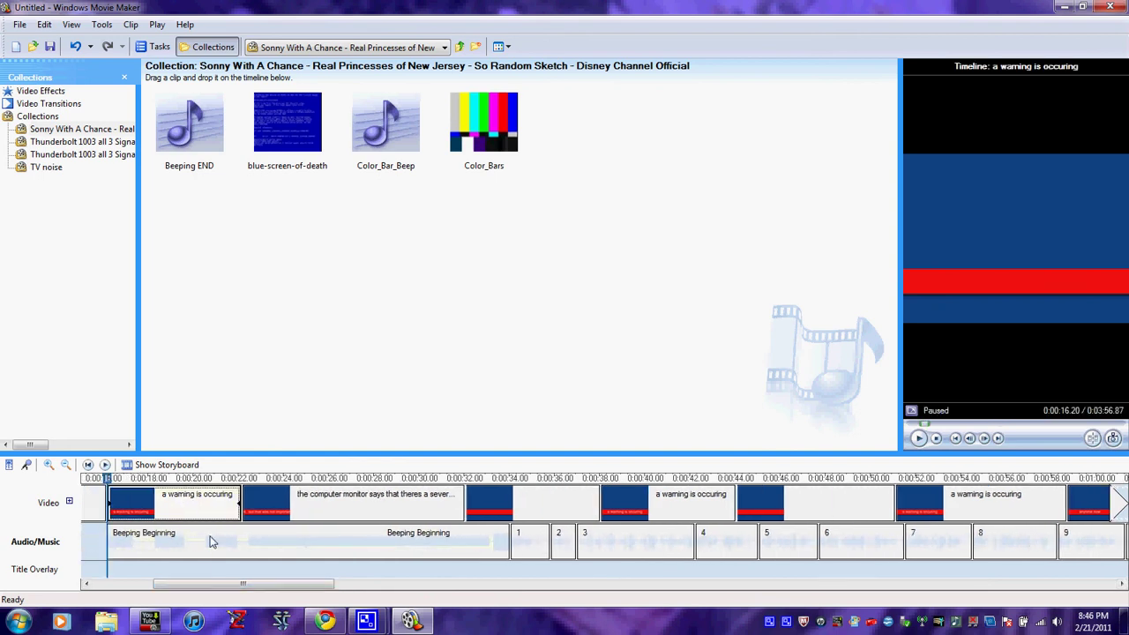
pyautogui.moveTo(234, 583); pyautogui.dragTo(624, 590)
pyautogui.click(554, 500)
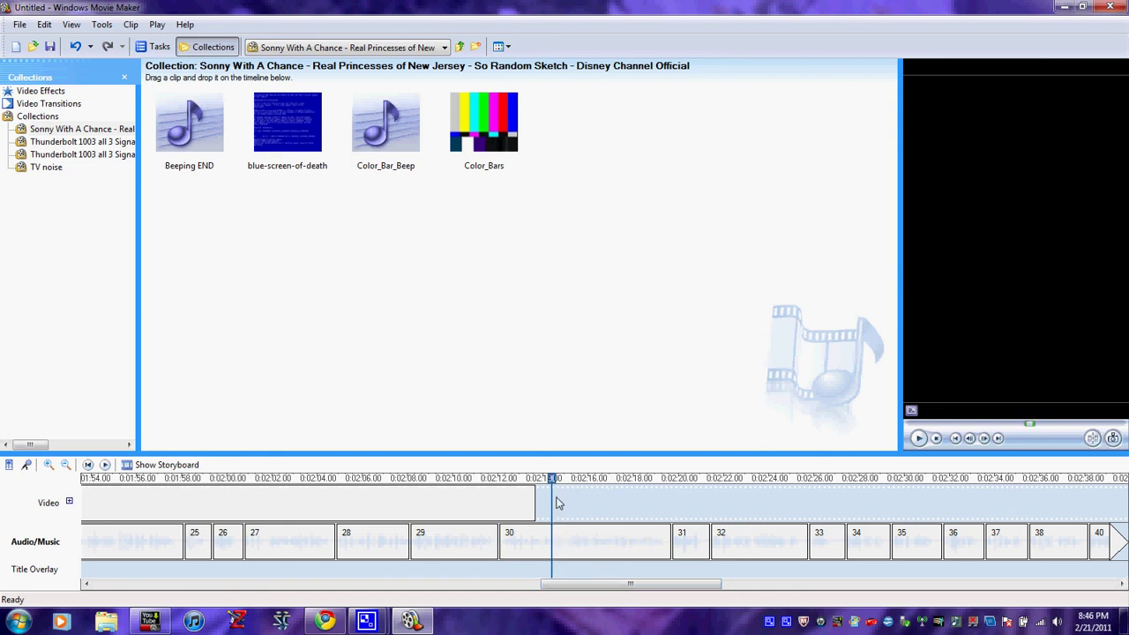
pyautogui.hotkey('ctrl', 'v')
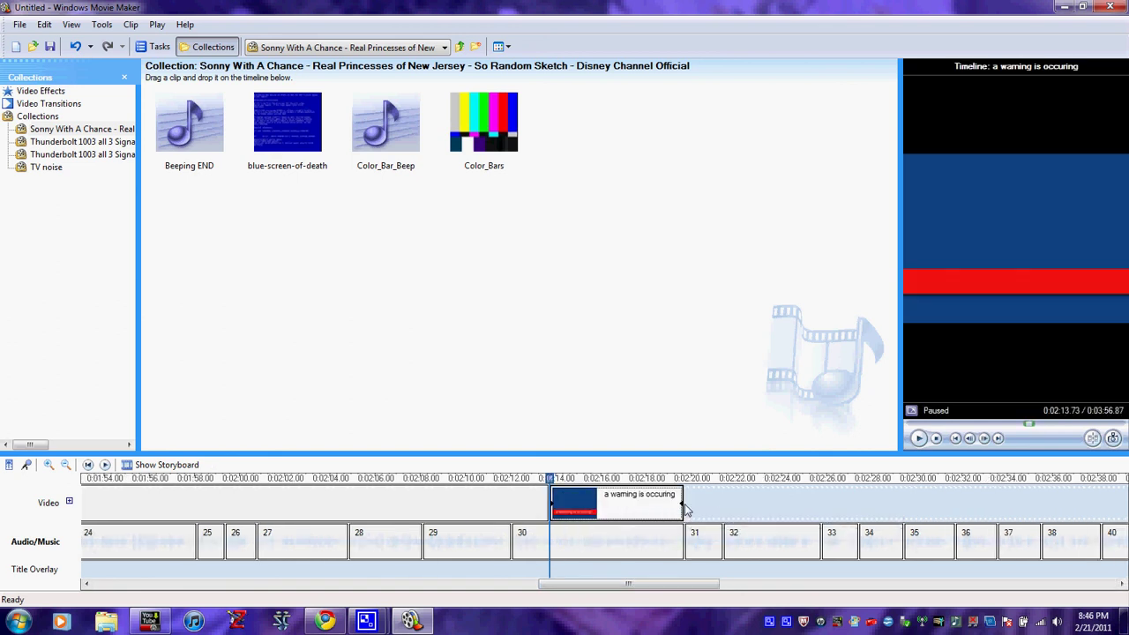
pyautogui.click(664, 512)
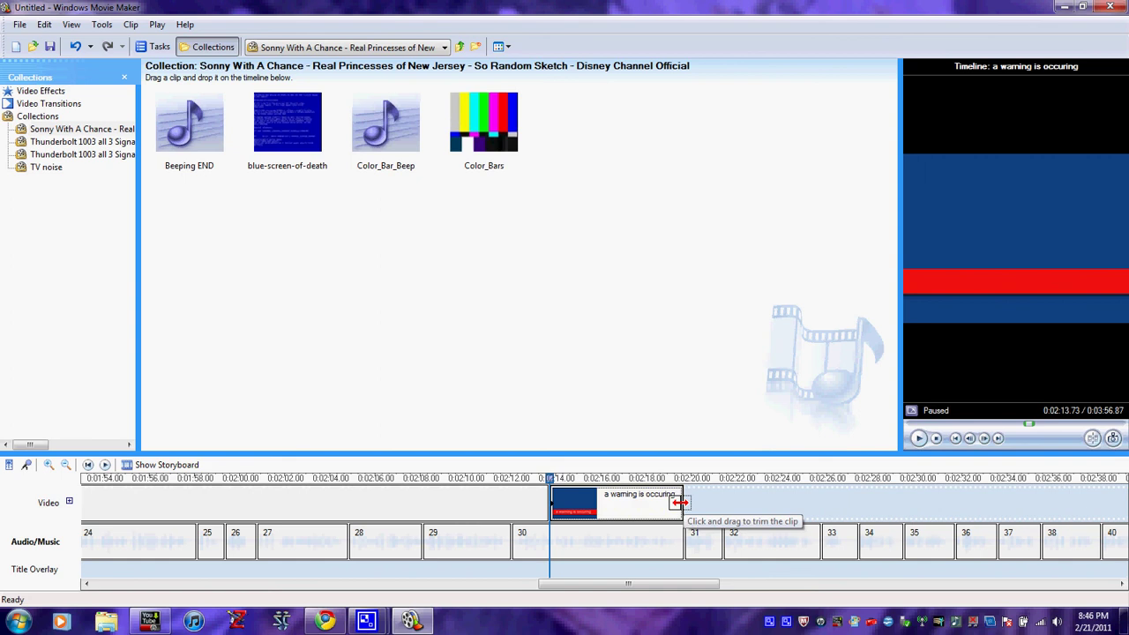
pyautogui.moveTo(681, 506); pyautogui.dragTo(952, 505)
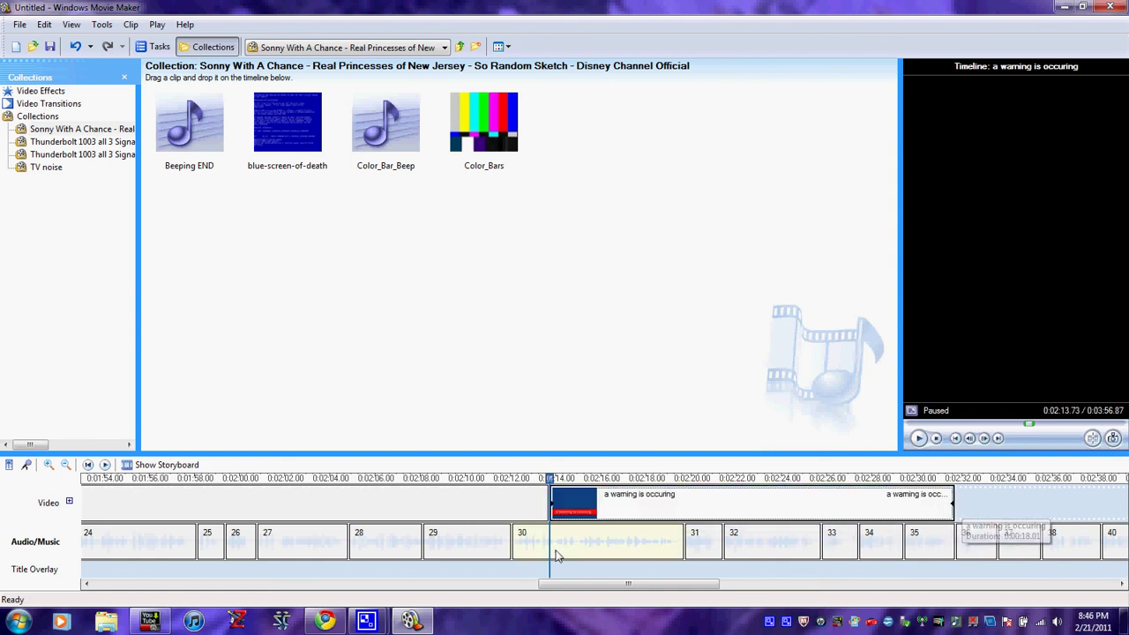
pyautogui.click(419, 507)
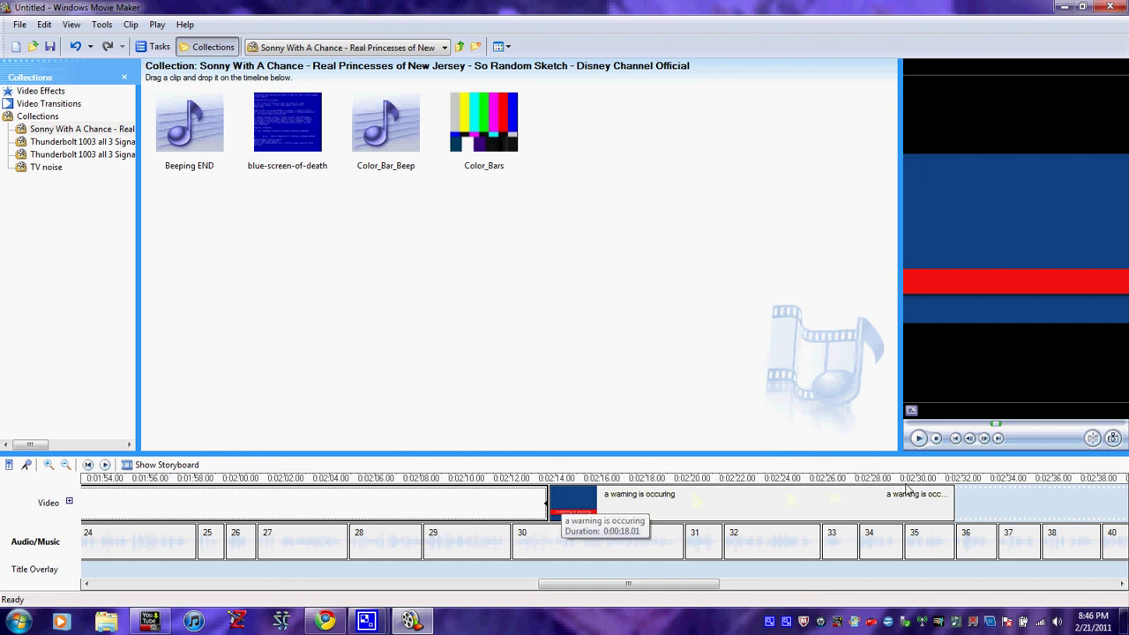
# Step: Paste a blue-screen clip right after it and trim it to end near 2:48
pyautogui.click(967, 478)
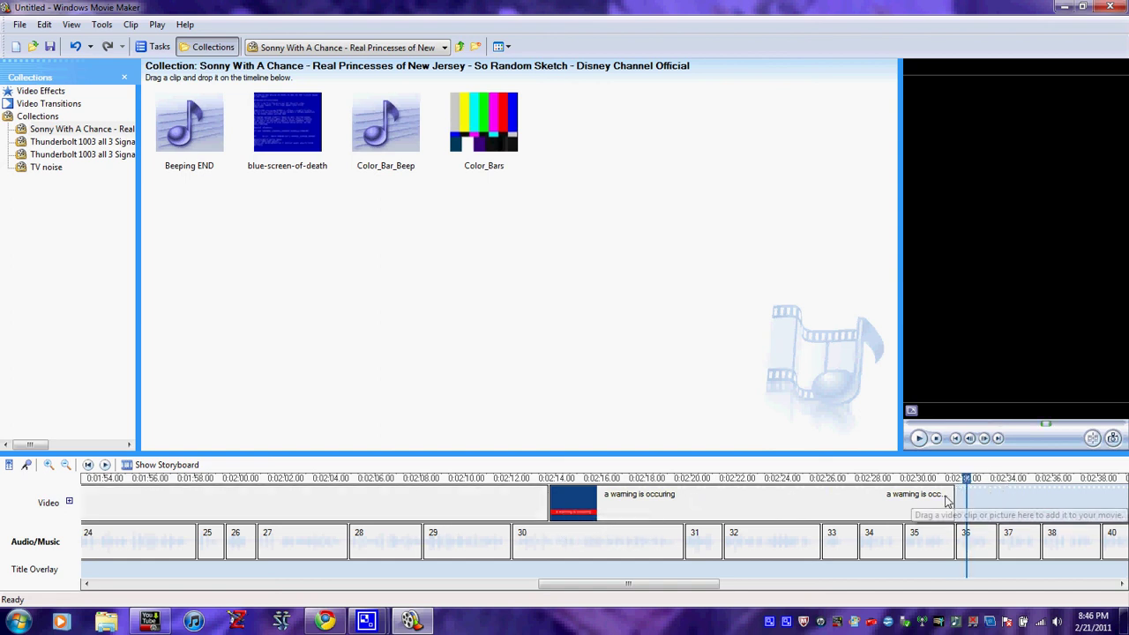
pyautogui.hotkey('ctrl', 'v')
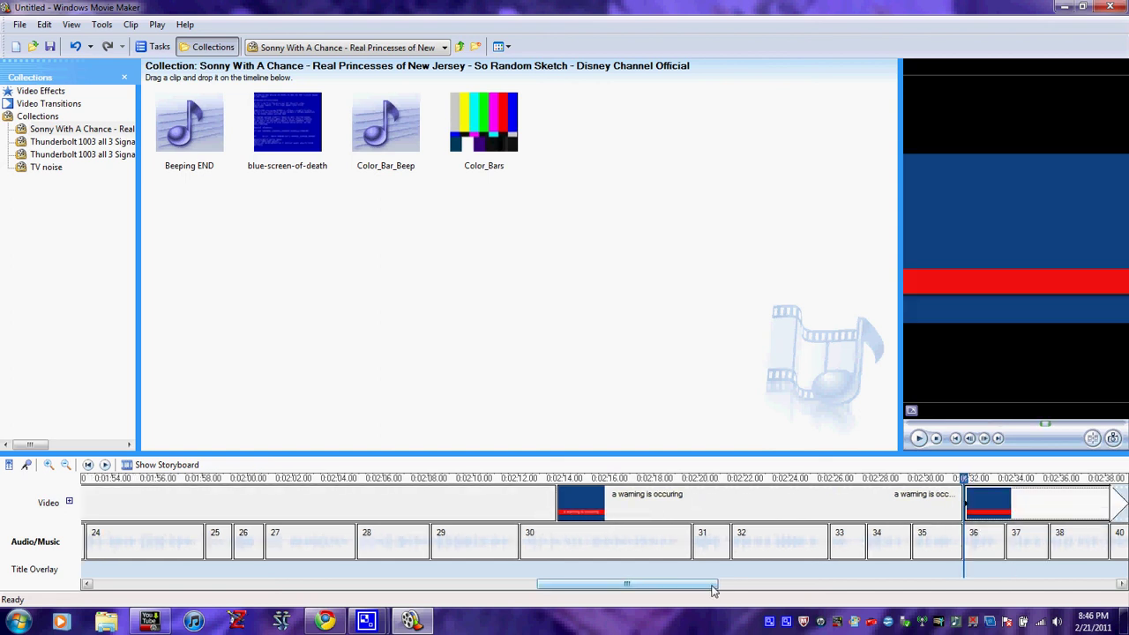
pyautogui.moveTo(713, 591); pyautogui.dragTo(873, 589)
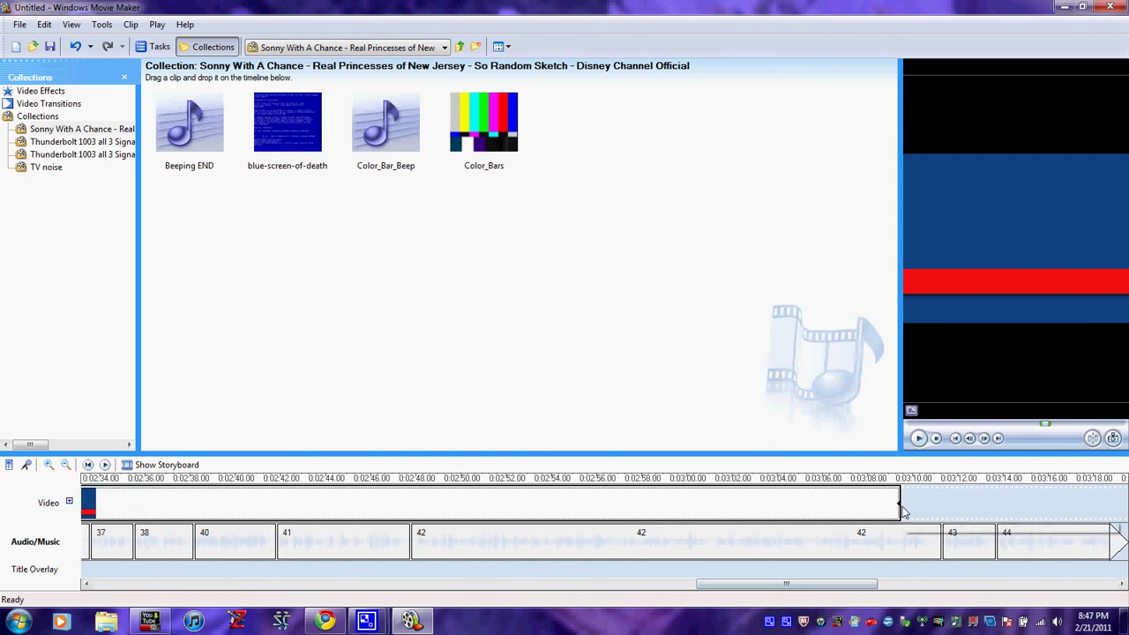
pyautogui.moveTo(896, 504); pyautogui.dragTo(409, 505)
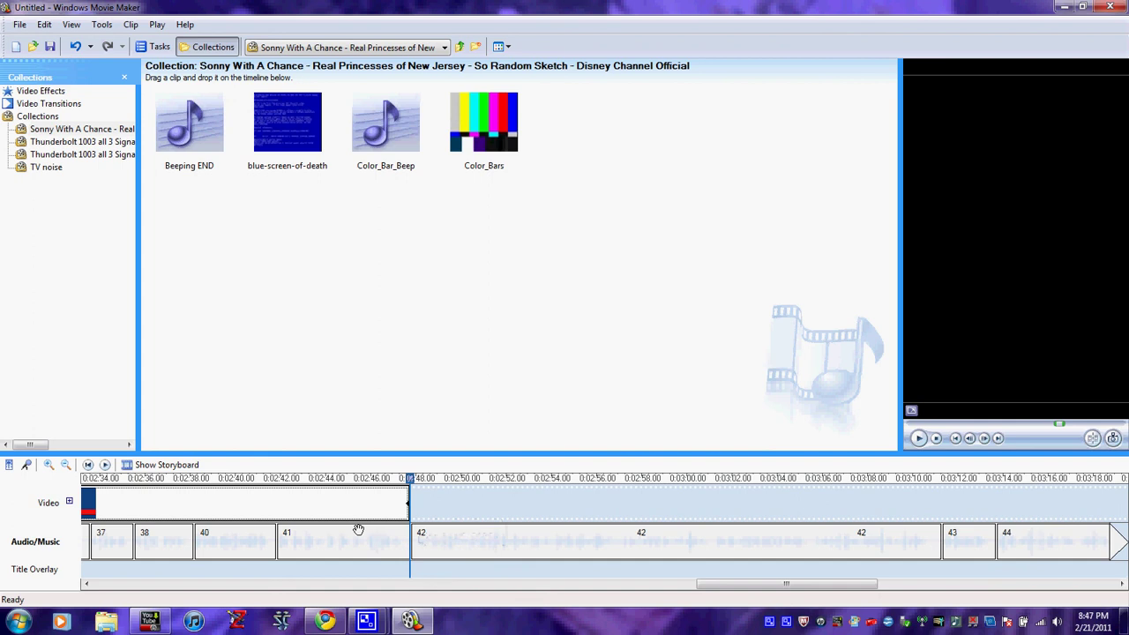
pyautogui.moveTo(724, 585); pyautogui.dragTo(212, 582)
pyautogui.click(419, 497)
pyautogui.click(293, 510)
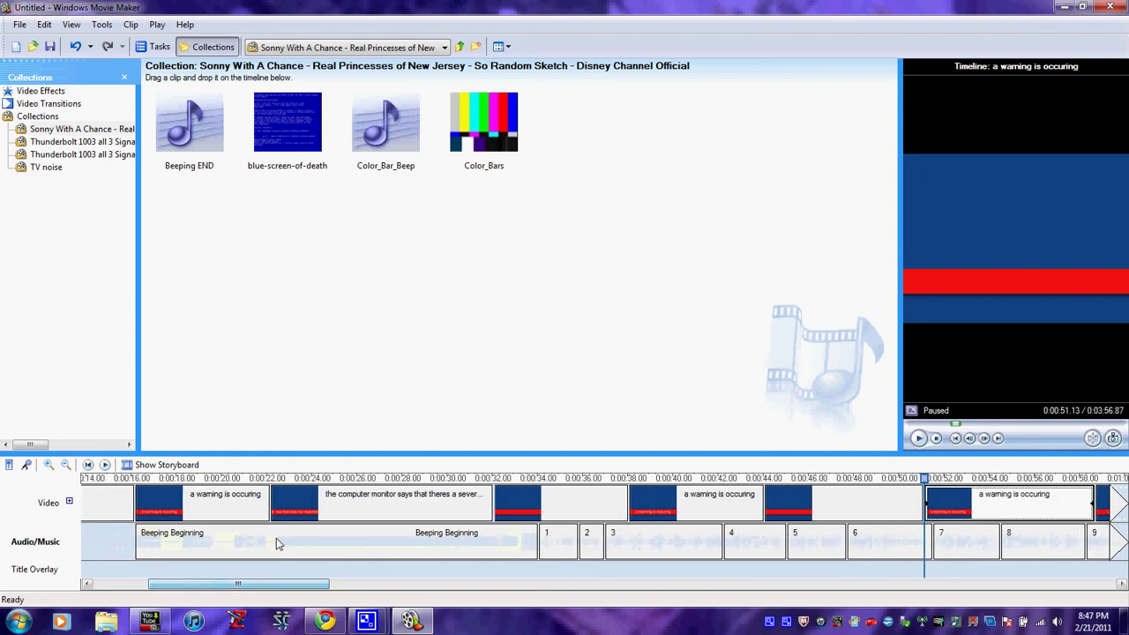
# Step: Paste the long computer-monitor title at about 2:48 and stretch it across voice clips 42–44
pyautogui.click(309, 510)
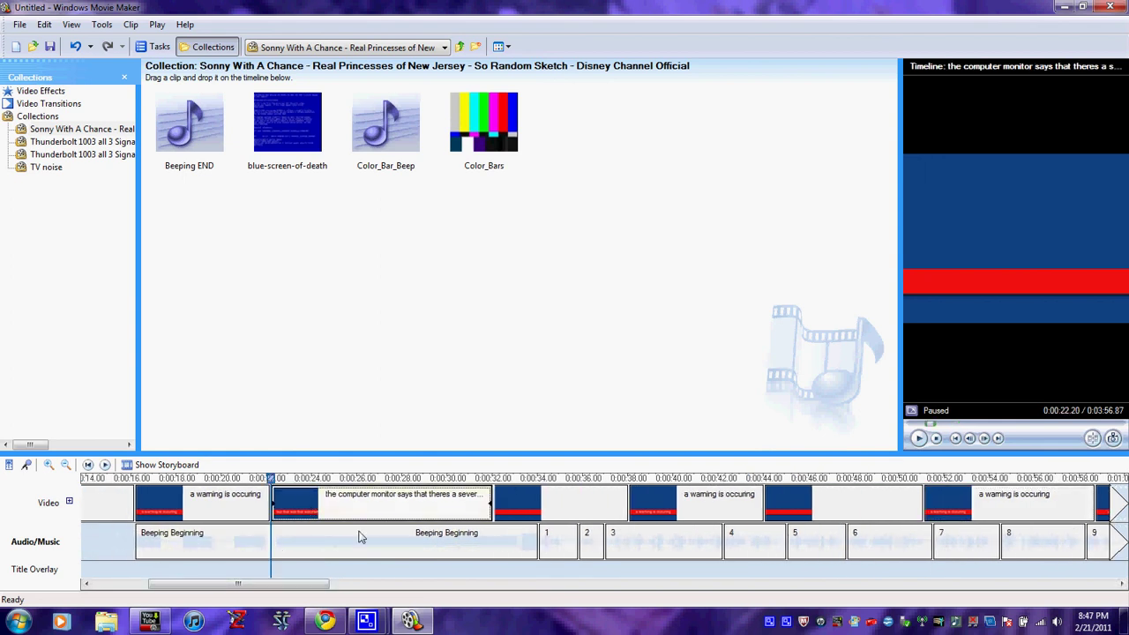
pyautogui.moveTo(309, 585); pyautogui.dragTo(820, 575)
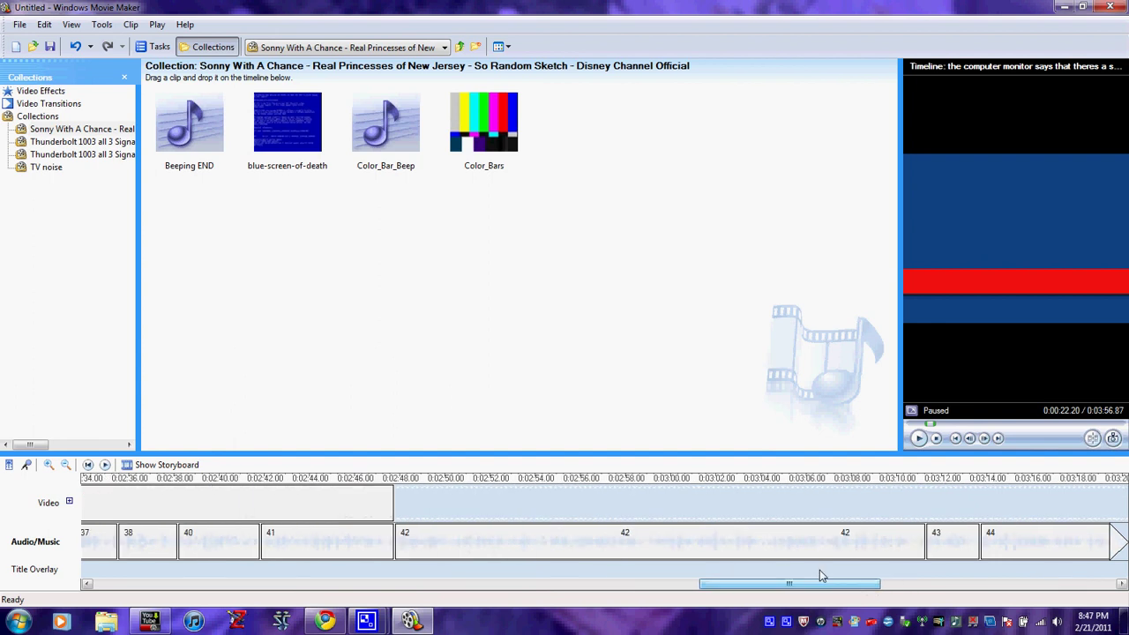
pyautogui.click(448, 481)
pyautogui.hotkey('ctrl', 'v')
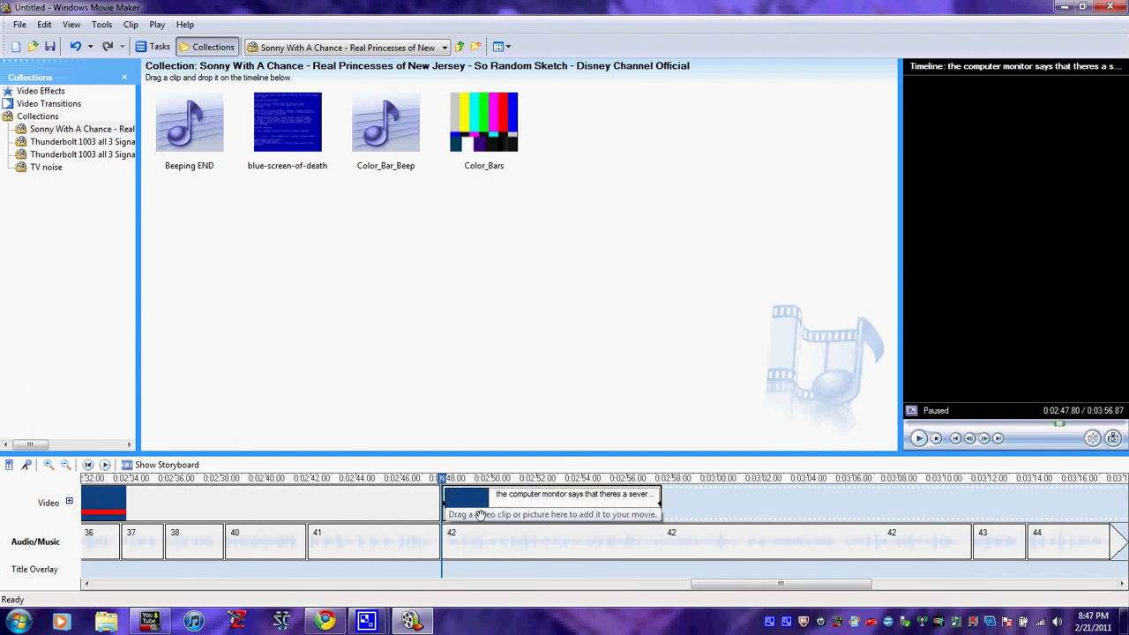
pyautogui.moveTo(691, 587); pyautogui.dragTo(722, 587)
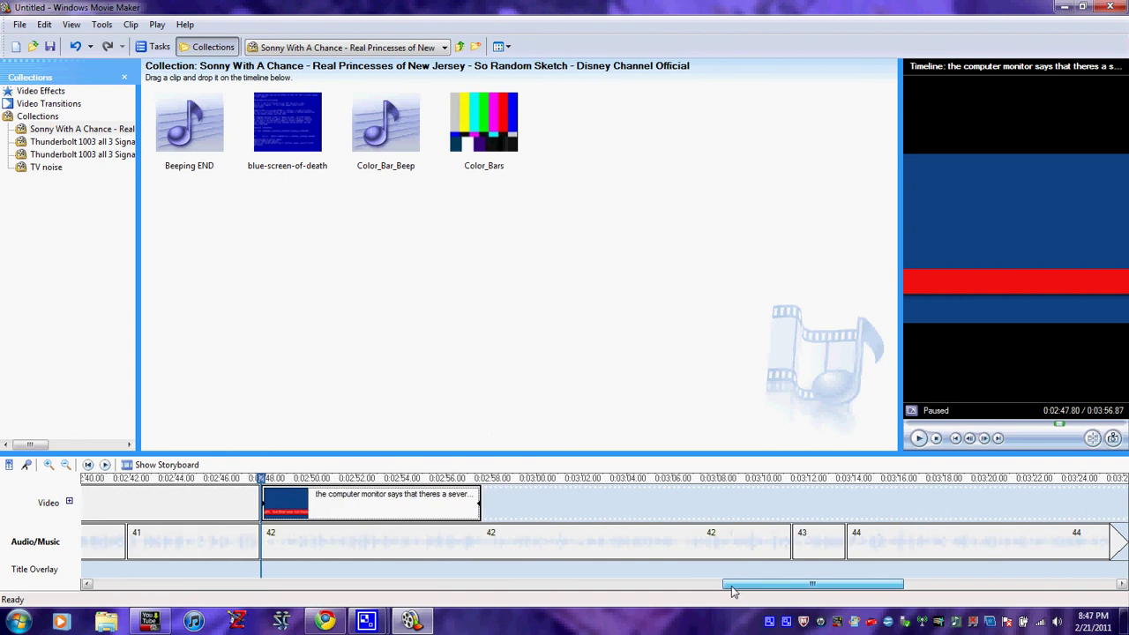
pyautogui.moveTo(482, 509); pyautogui.dragTo(1091, 517)
pyautogui.moveTo(816, 584); pyautogui.dragTo(880, 585)
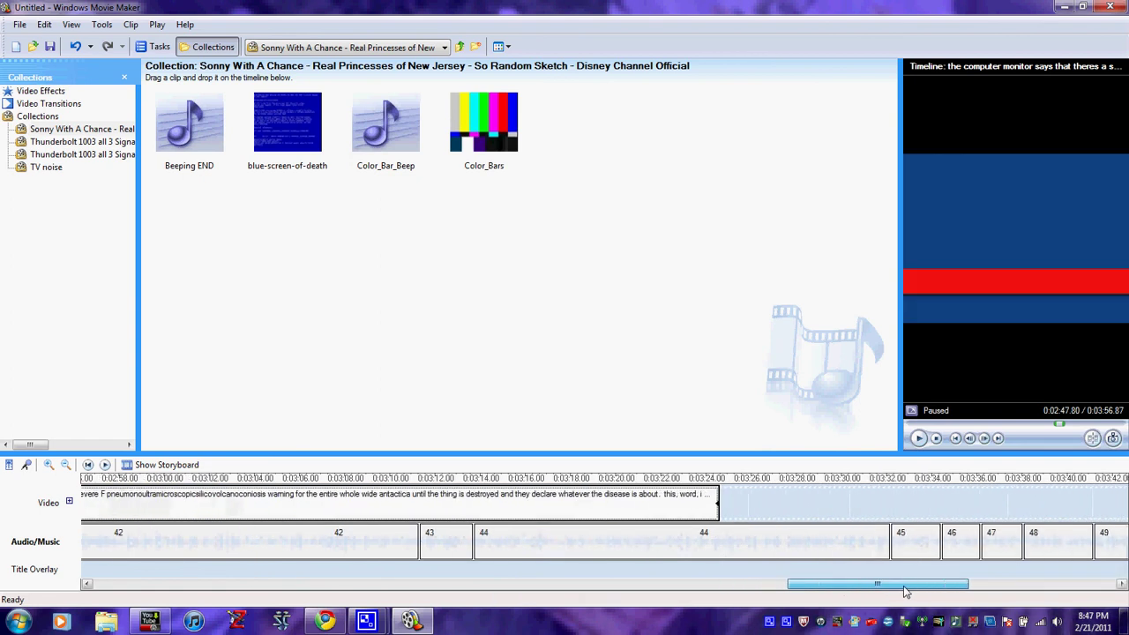
pyautogui.moveTo(712, 504); pyautogui.dragTo(816, 502)
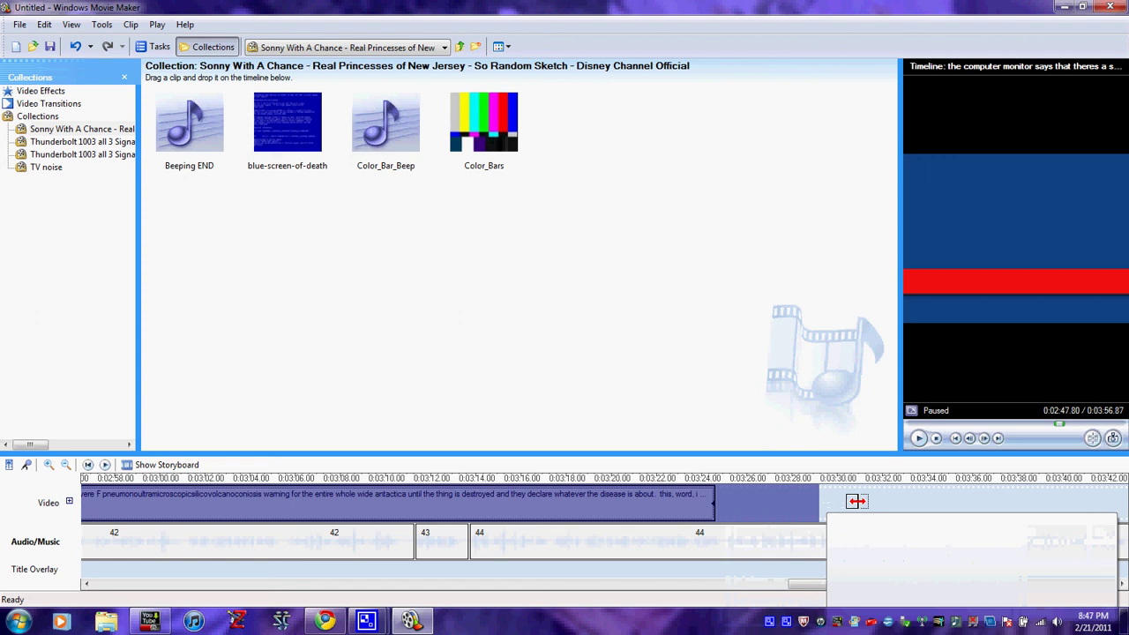
pyautogui.moveTo(857, 501); pyautogui.dragTo(880, 501)
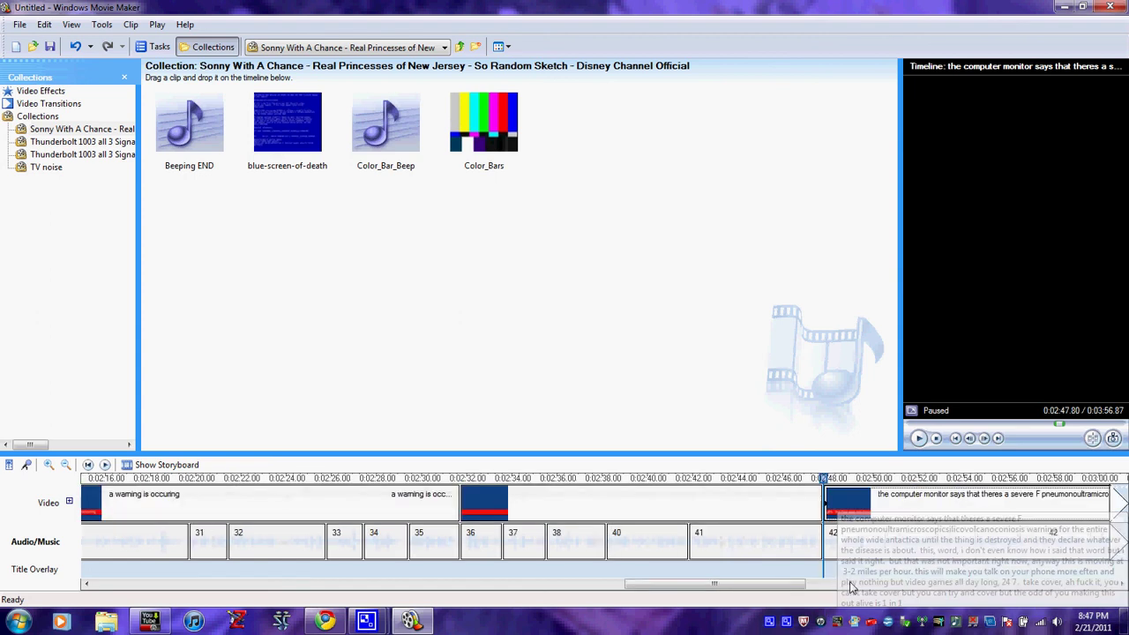
pyautogui.moveTo(756, 584)
pyautogui.mouseDown()
pyautogui.moveTo(926, 579)
pyautogui.moveTo(765, 584)
pyautogui.mouseUp()
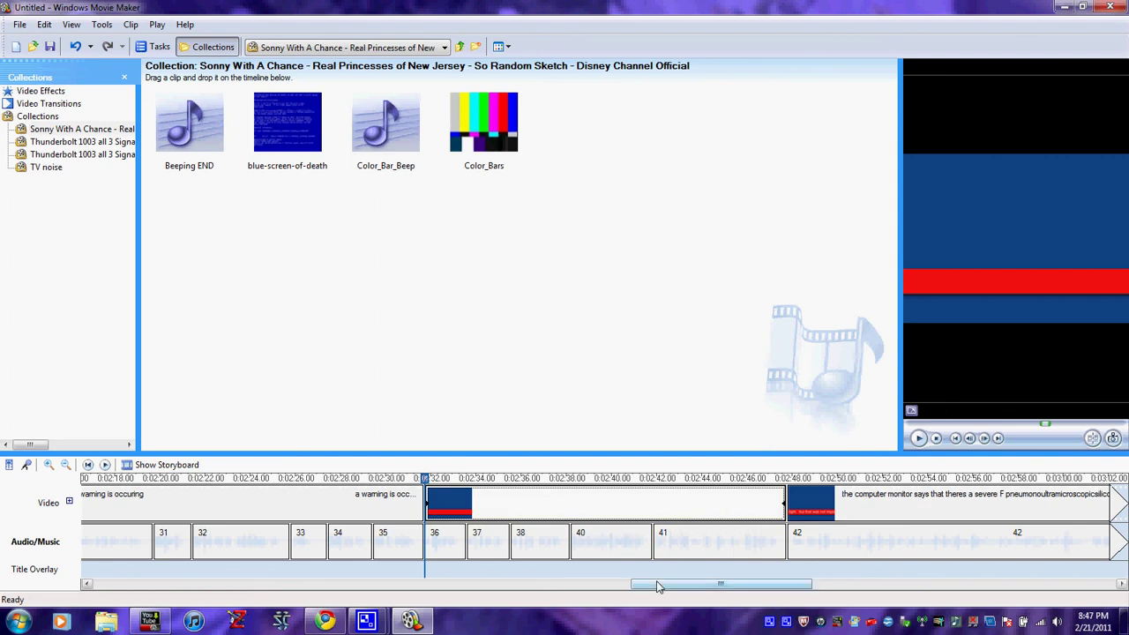
pyautogui.moveTo(657, 587); pyautogui.dragTo(926, 584)
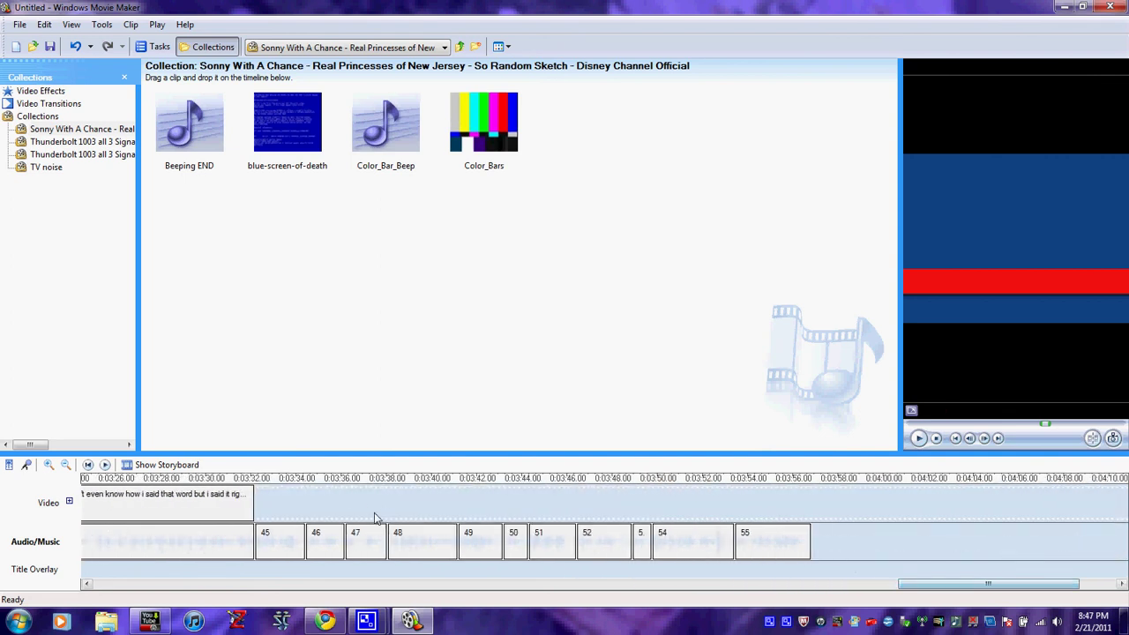
# Step: Paste a blue-screen clip after the title, lengthen it to about 24.70 seconds, and add Beeping END after clip 55
pyautogui.click(353, 494)
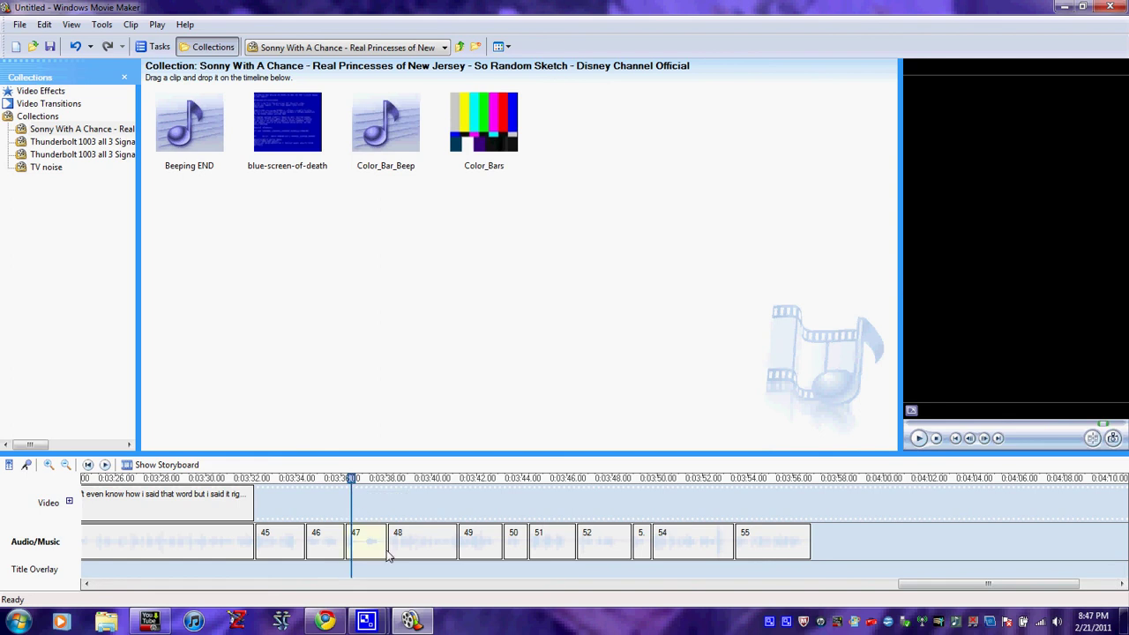
pyautogui.hotkey('ctrl', 'v')
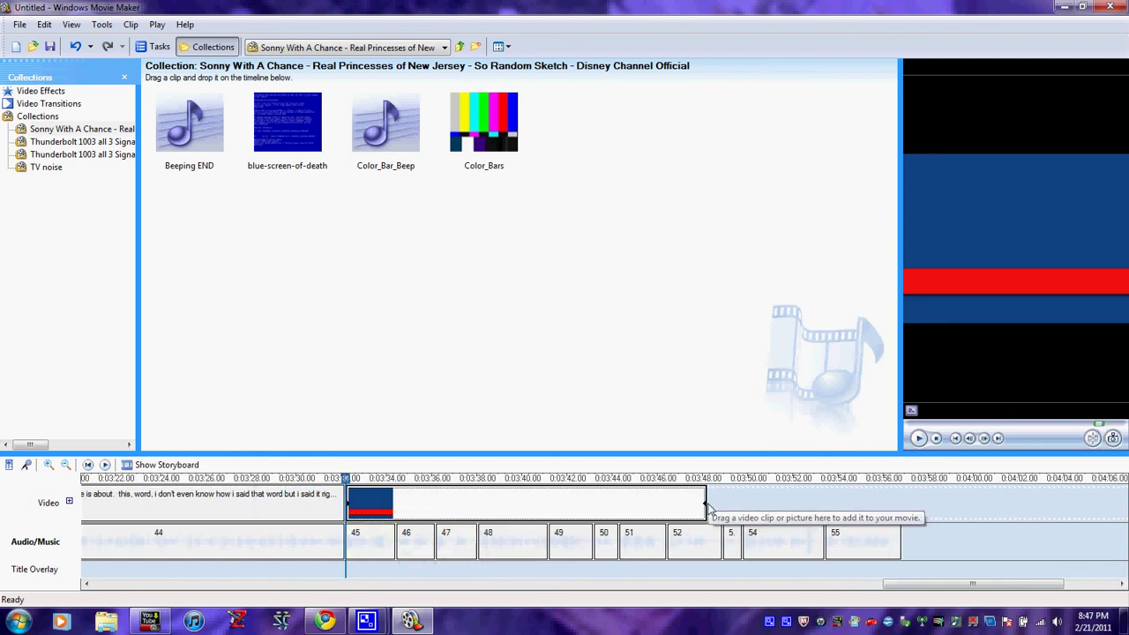
pyautogui.click(703, 506)
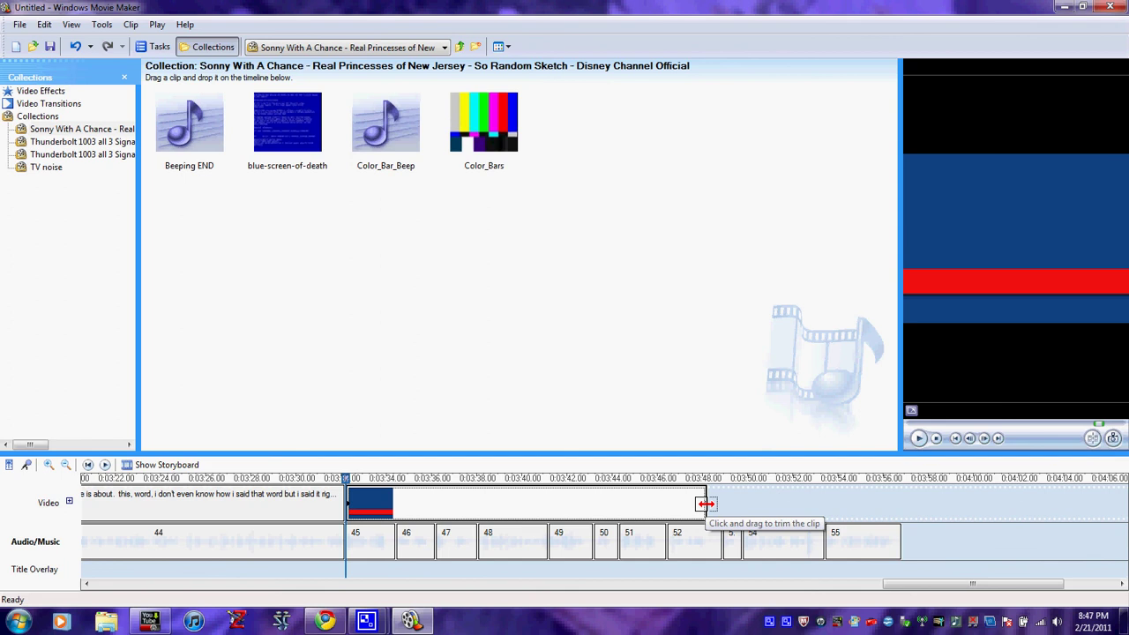
pyautogui.moveTo(705, 504); pyautogui.dragTo(895, 515)
pyautogui.moveTo(218, 136); pyautogui.dragTo(909, 542)
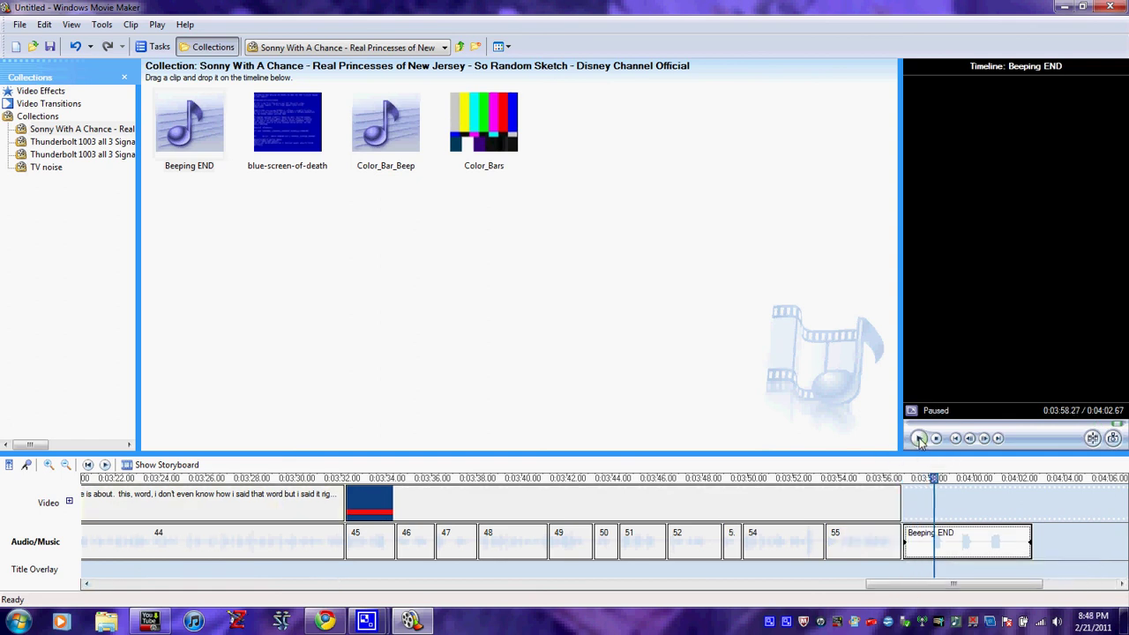
# Step: Trim the Beeping END audio clip down to about 4.45 seconds
pyautogui.moveTo(904, 540); pyautogui.dragTo(1001, 507)
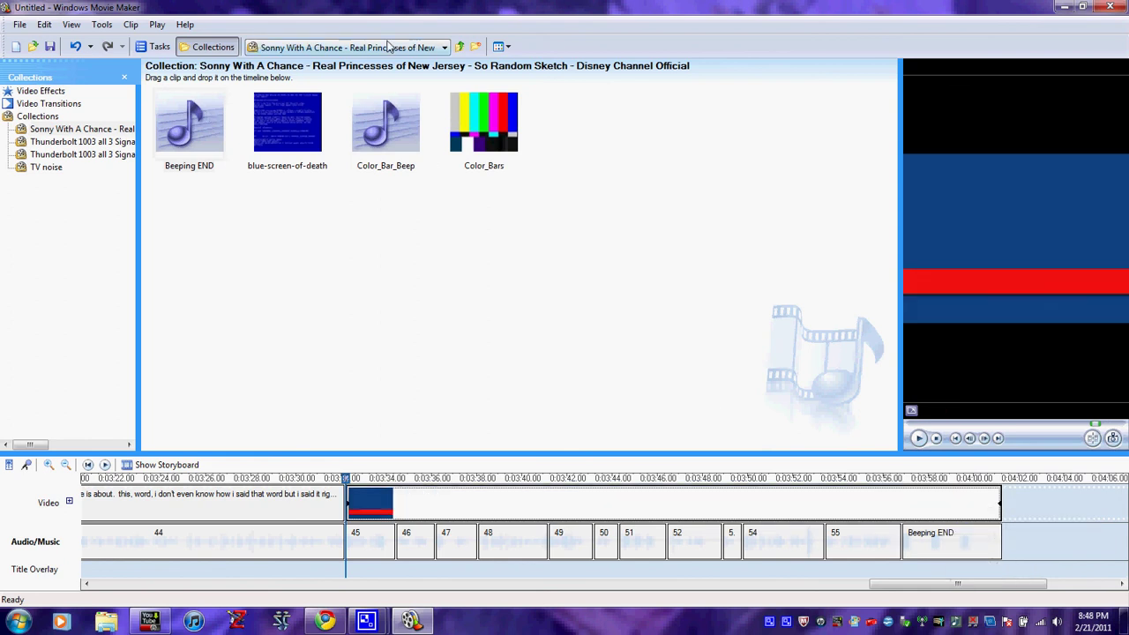
# Step: Switch to the Thunderbolt 1003 all 3 Signals (1) clip collection
pyautogui.click(441, 48)
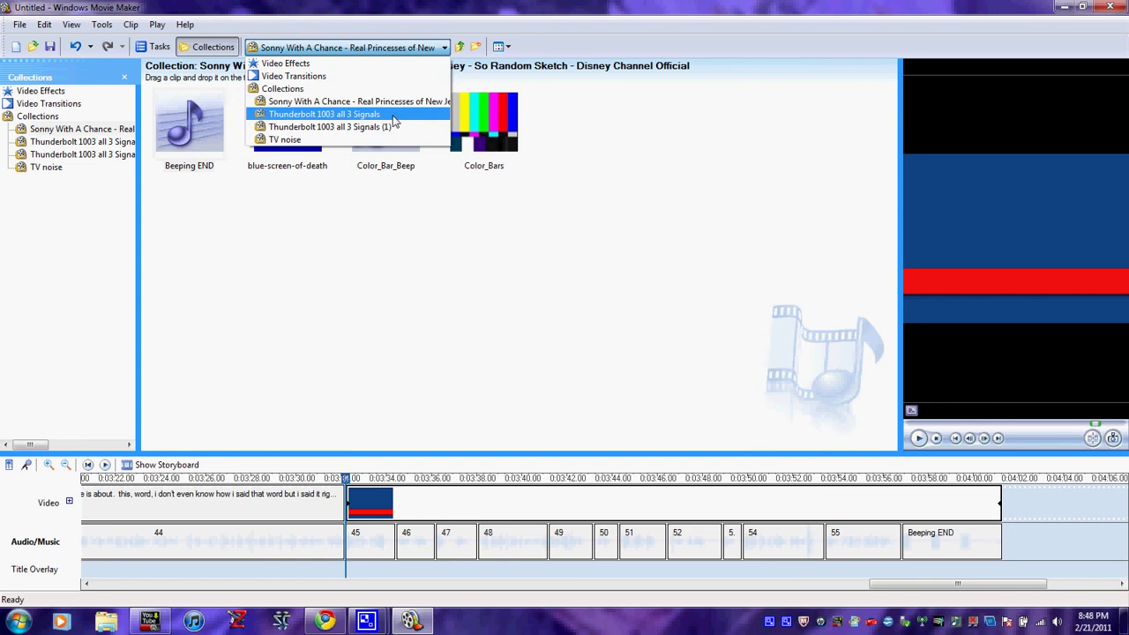
pyautogui.click(395, 116)
pyautogui.click(420, 55)
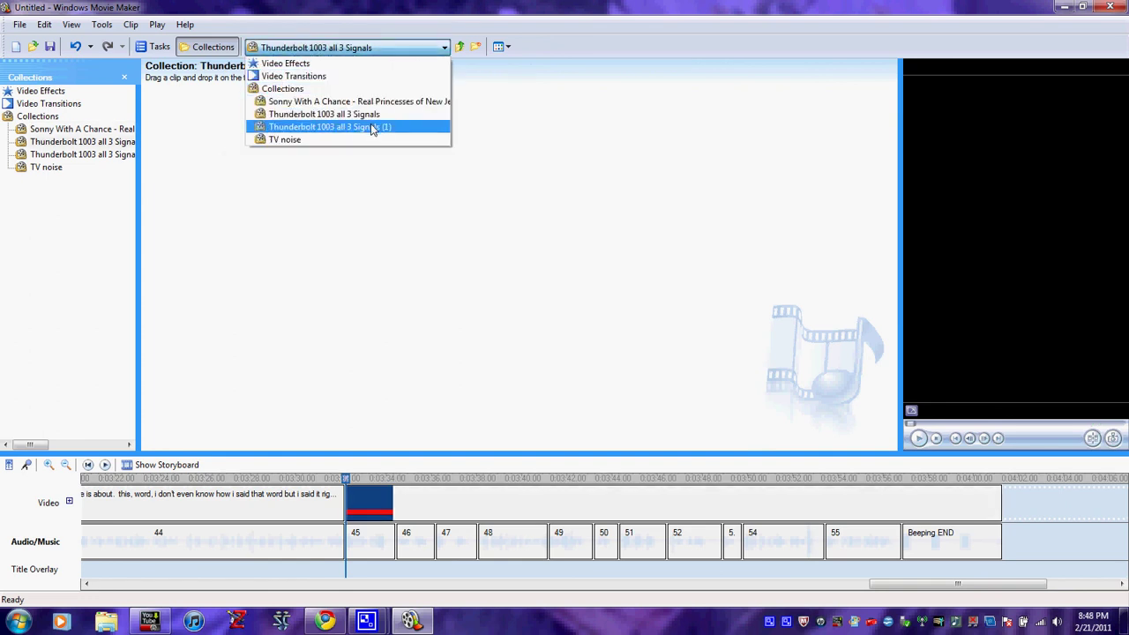
pyautogui.click(373, 126)
# Step: Split the 008 siren clip at 1:13.67 and add its final part to the video track's end
pyautogui.click(203, 136)
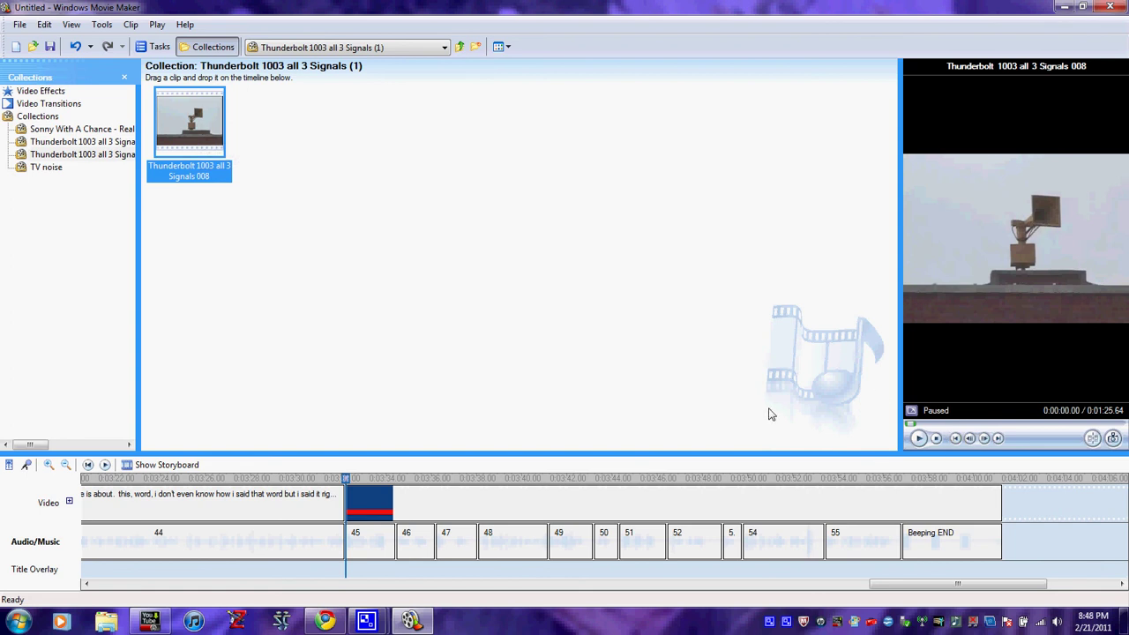
pyautogui.click(1083, 424)
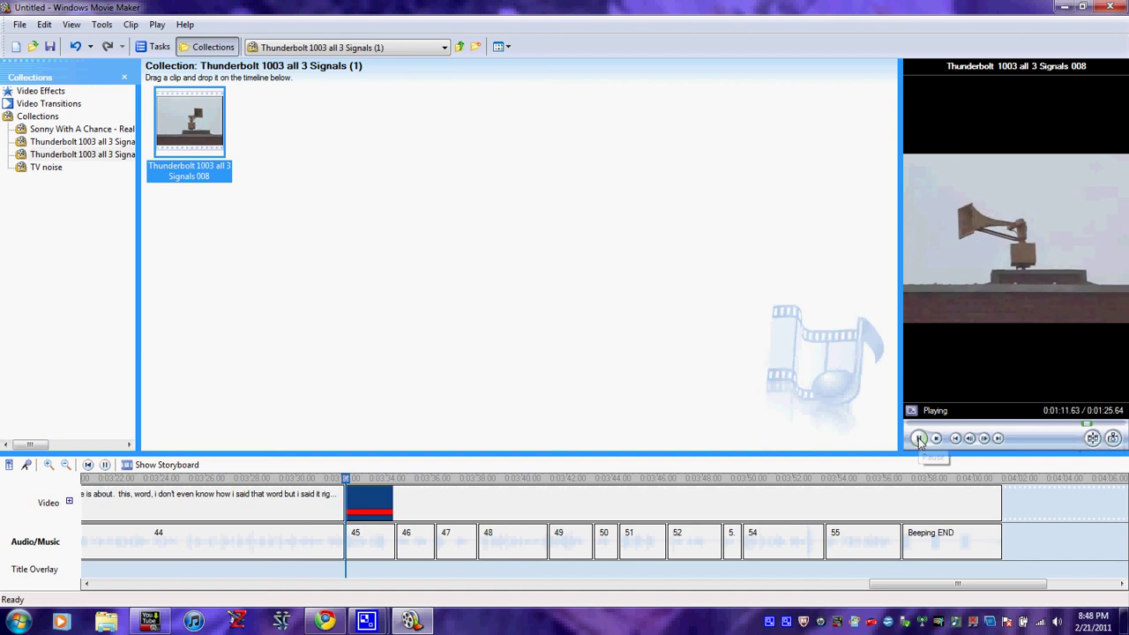
pyautogui.click(919, 439)
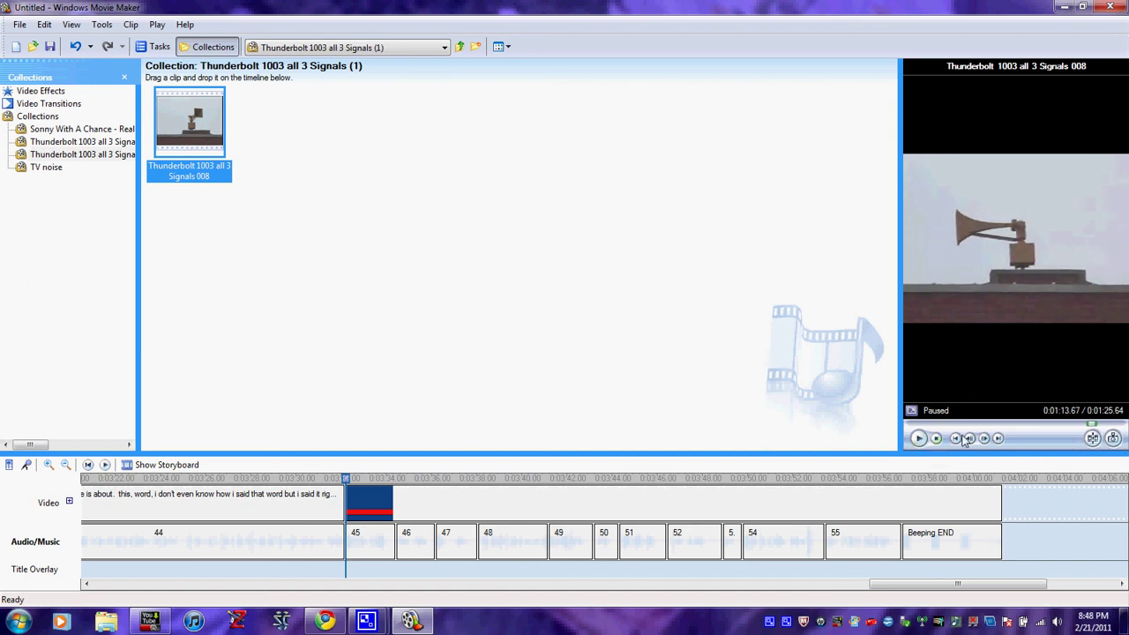
pyautogui.click(1092, 438)
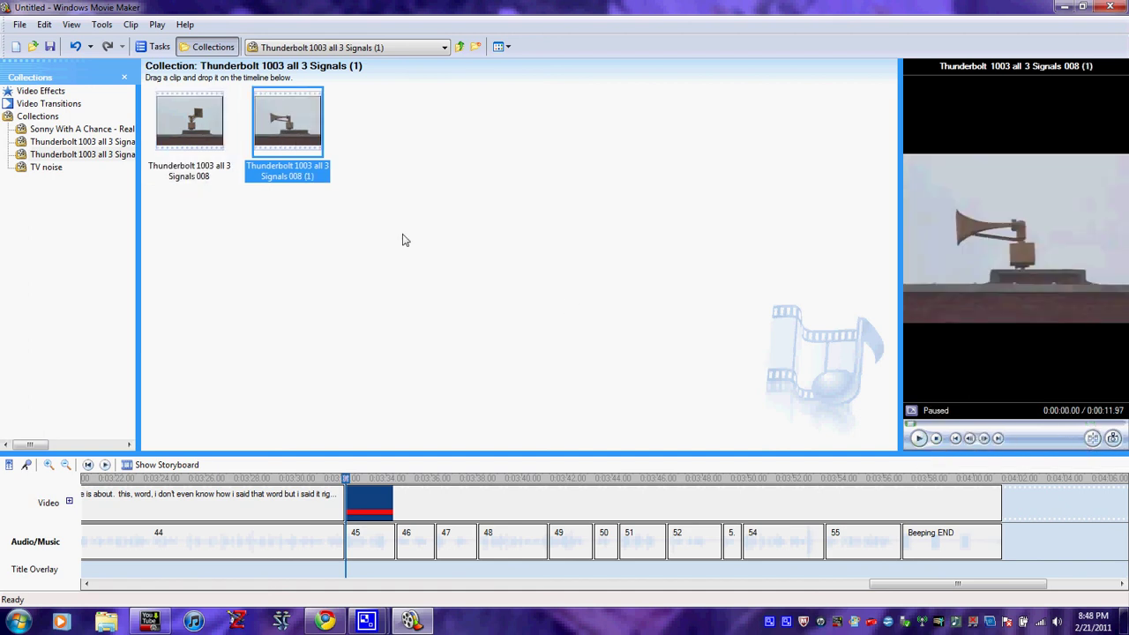
pyautogui.moveTo(288, 122); pyautogui.dragTo(989, 520)
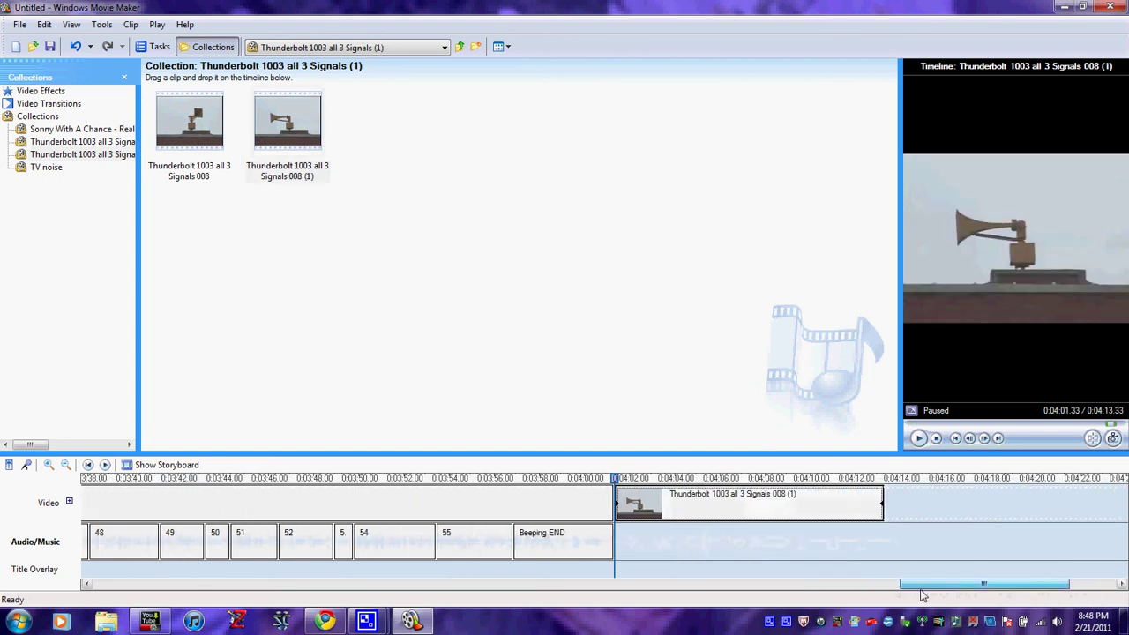
pyautogui.moveTo(343, 222); pyautogui.dragTo(194, 128)
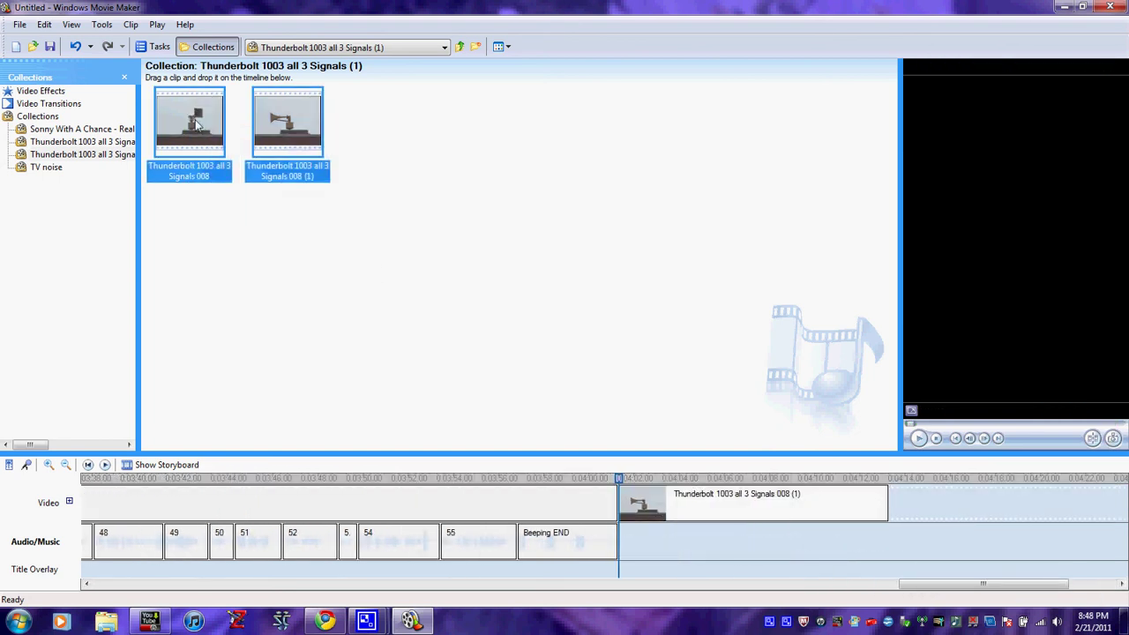
# Step: Delete both siren clips from the collection and minimize Movie Maker to reveal CamStudio
pyautogui.press('Delete')
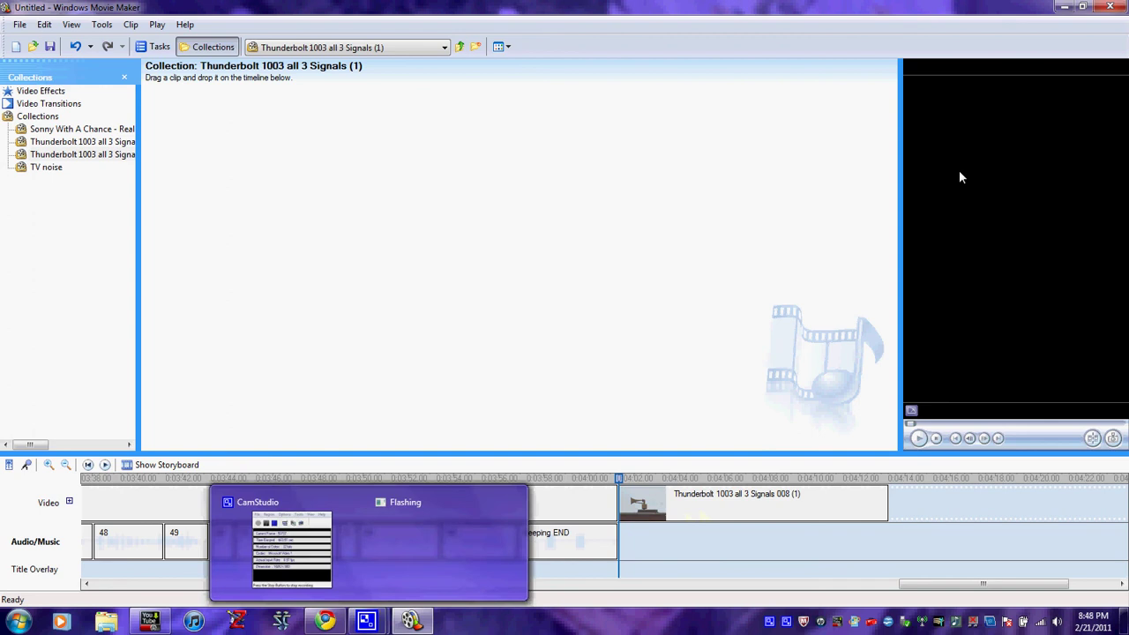
pyautogui.click(1064, 8)
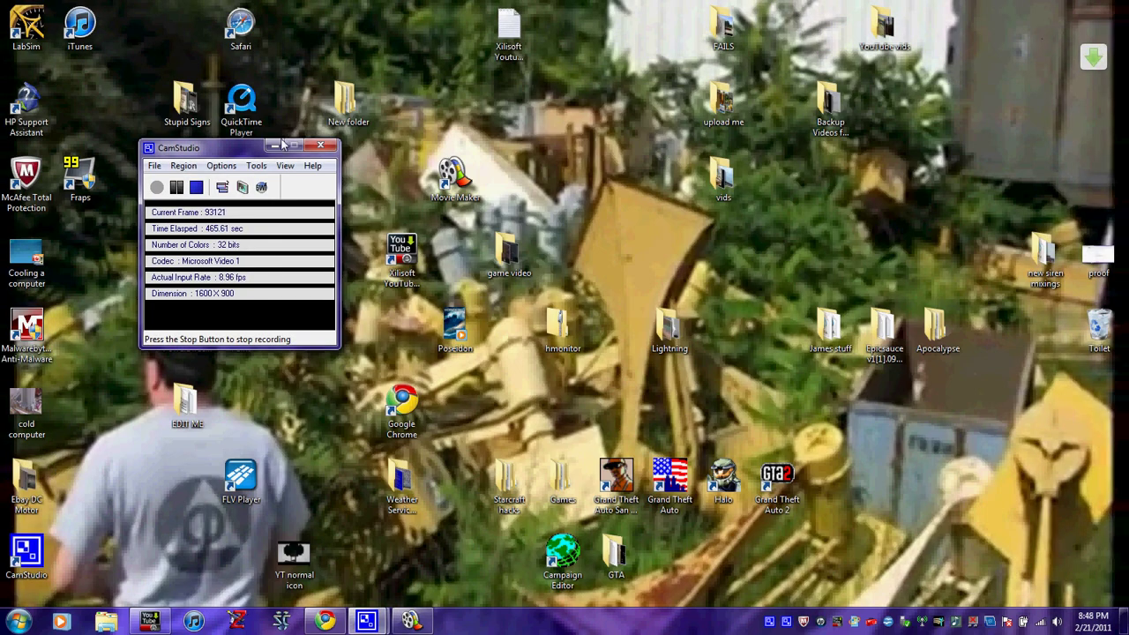